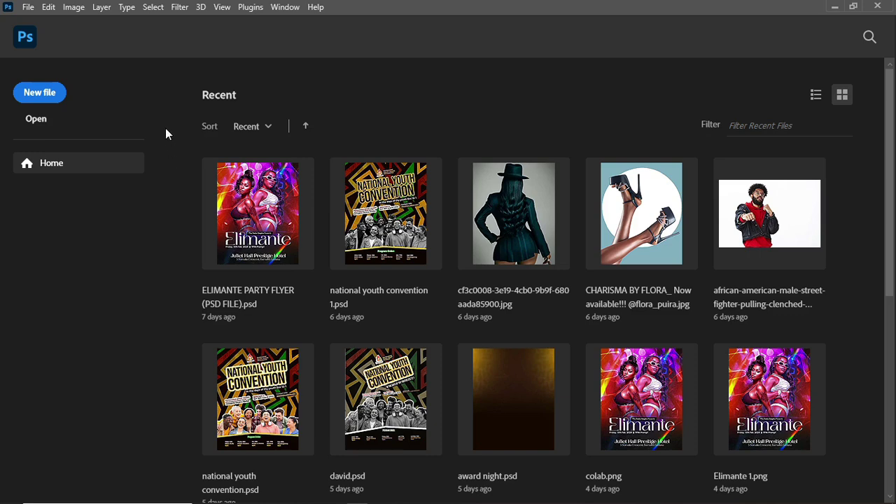
# Create a new 3000 × 3000 pixel RGB document at 300 pixels/inch with a white background.
pyautogui.click(53, 96)
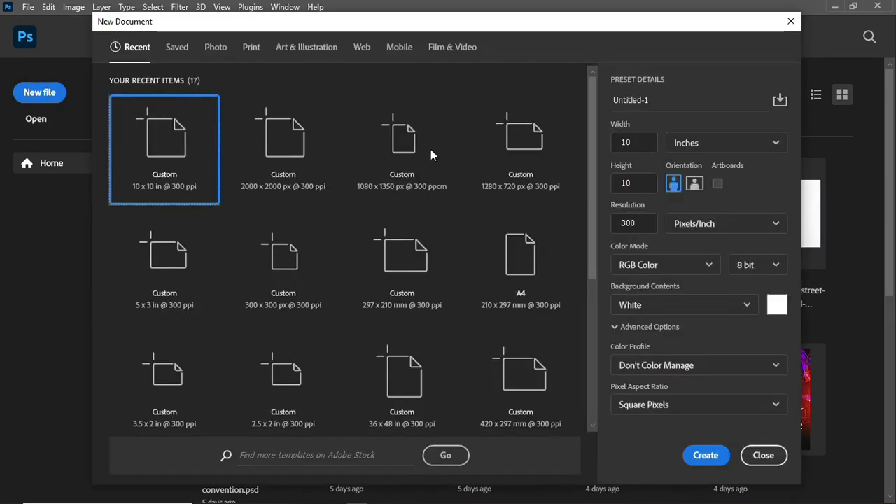
pyautogui.click(707, 148)
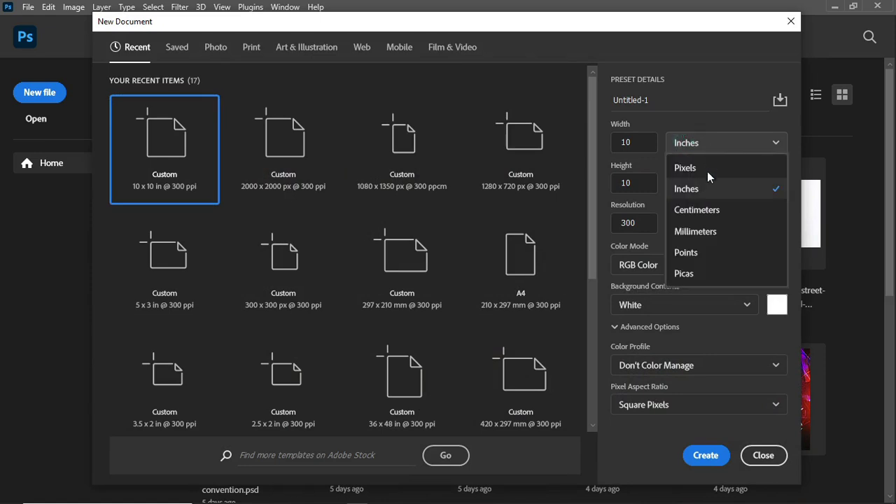
pyautogui.click(696, 170)
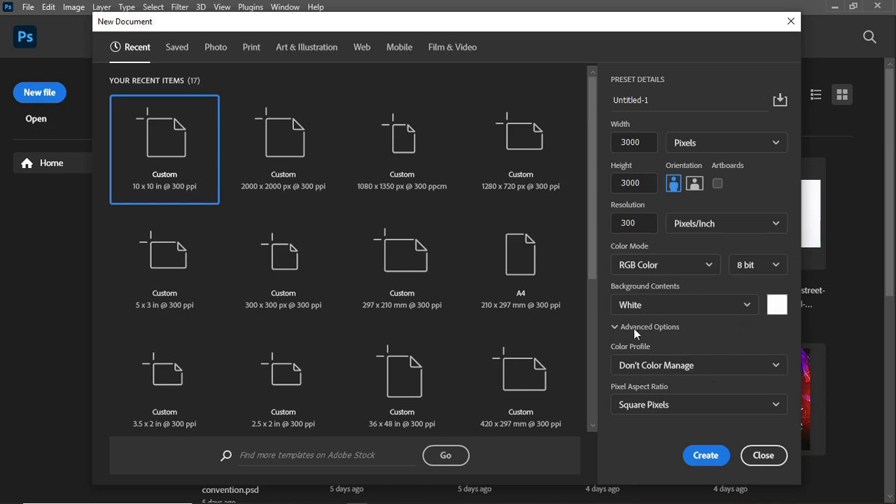
pyautogui.click(703, 456)
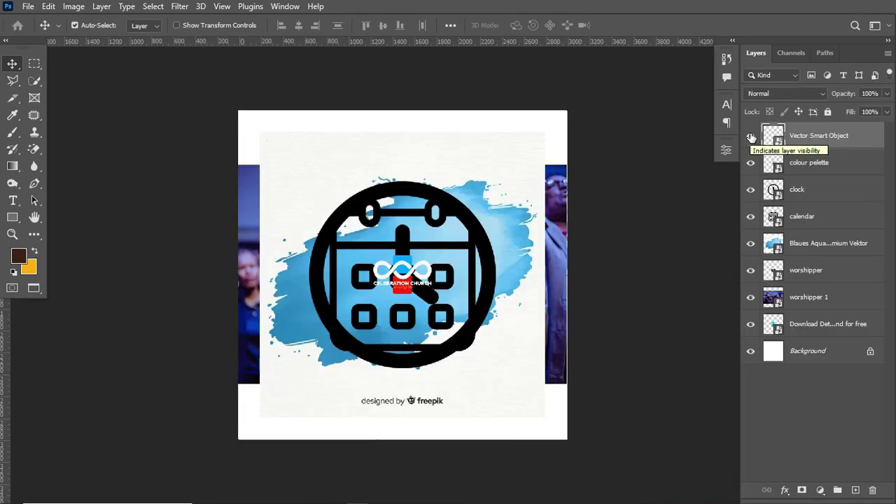
# Hide every layer except the colour pelette and Background, and place the colour swatches in the canvas's upper-left corner.
pyautogui.click(750, 135)
pyautogui.click(750, 162)
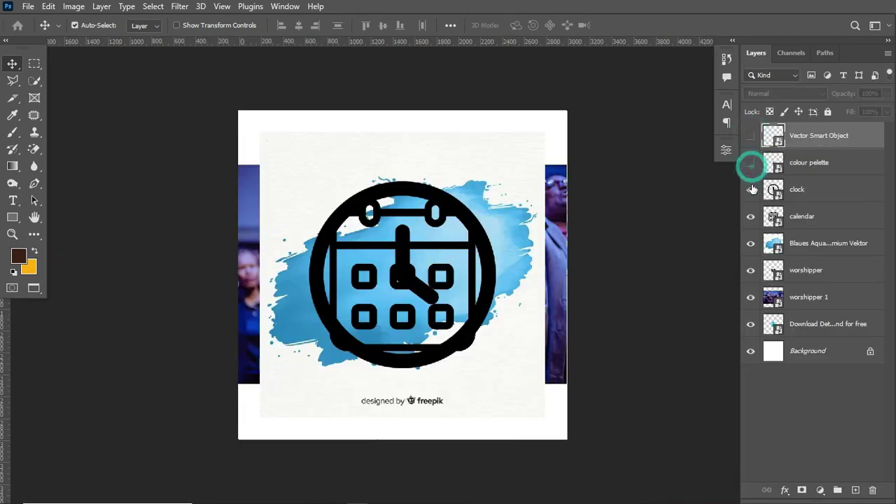
pyautogui.click(752, 189)
pyautogui.click(750, 216)
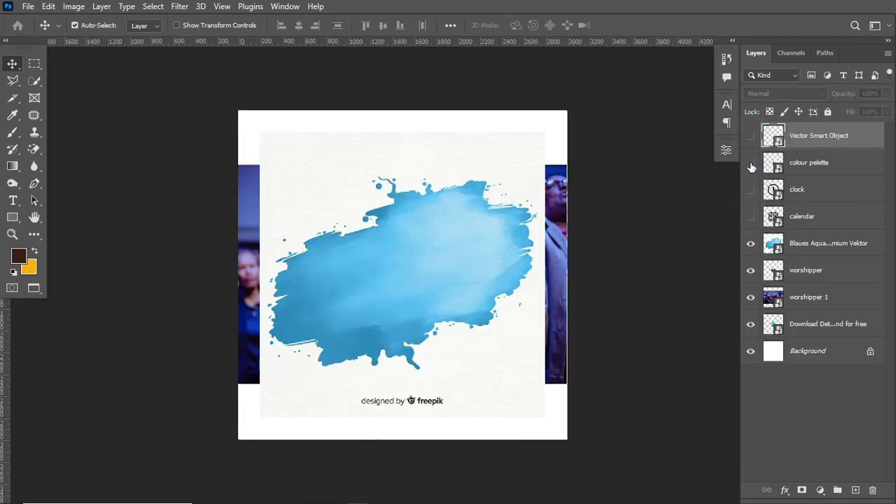
pyautogui.click(751, 163)
pyautogui.click(750, 243)
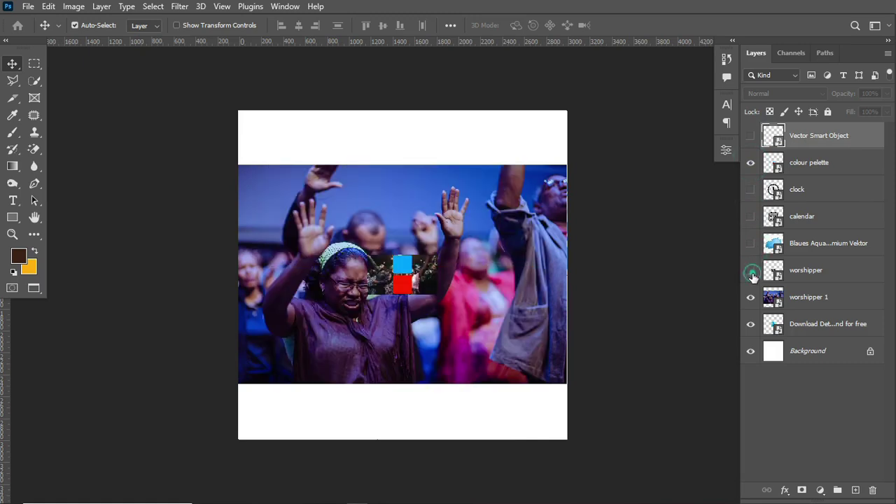
pyautogui.click(750, 270)
pyautogui.click(751, 297)
pyautogui.click(751, 324)
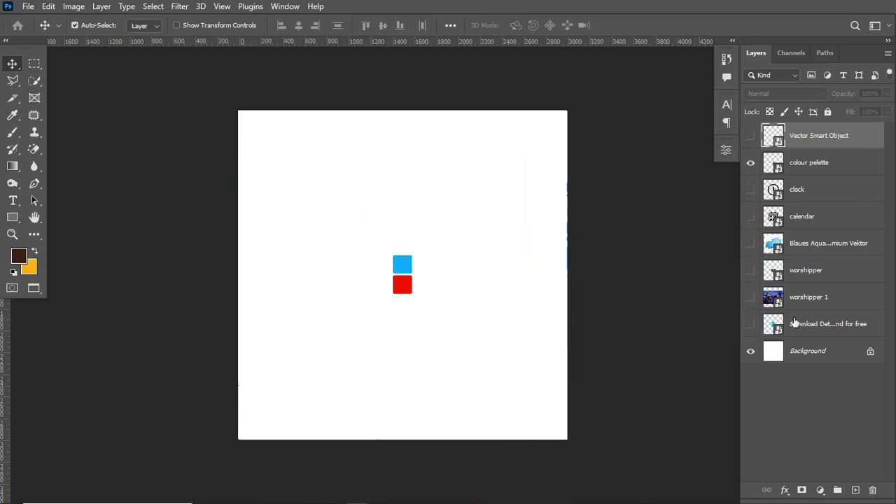
pyautogui.moveTo(402, 262); pyautogui.dragTo(251, 127)
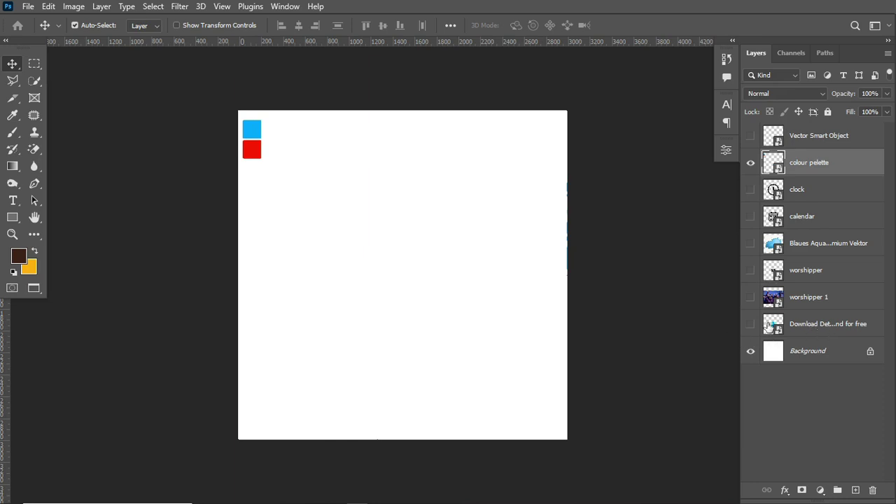
# Put the Blaues Aqua…mium Vektor layer directly above the Background, show it, and shift the blue splash to the lower half of the canvas.
pyautogui.moveTo(793, 246); pyautogui.dragTo(810, 343)
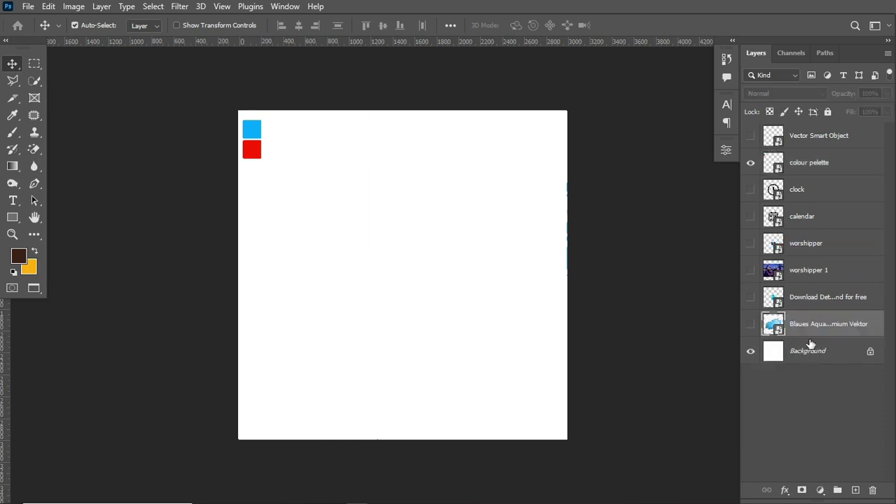
pyautogui.click(753, 325)
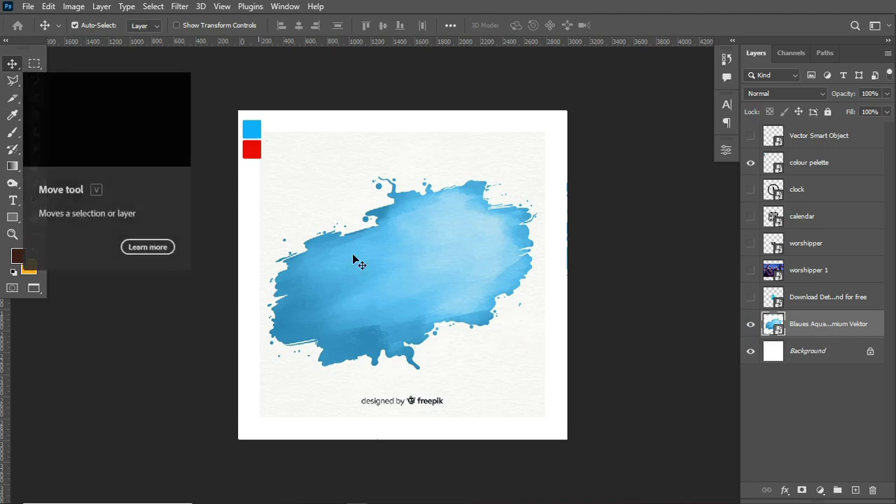
pyautogui.moveTo(434, 265); pyautogui.dragTo(435, 386)
# Scale the blue splash to about 133%, rotate it about 21° clockwise, and center it horizontally along the canvas's bottom edge.
pyautogui.hotkey('ctrl', 't')
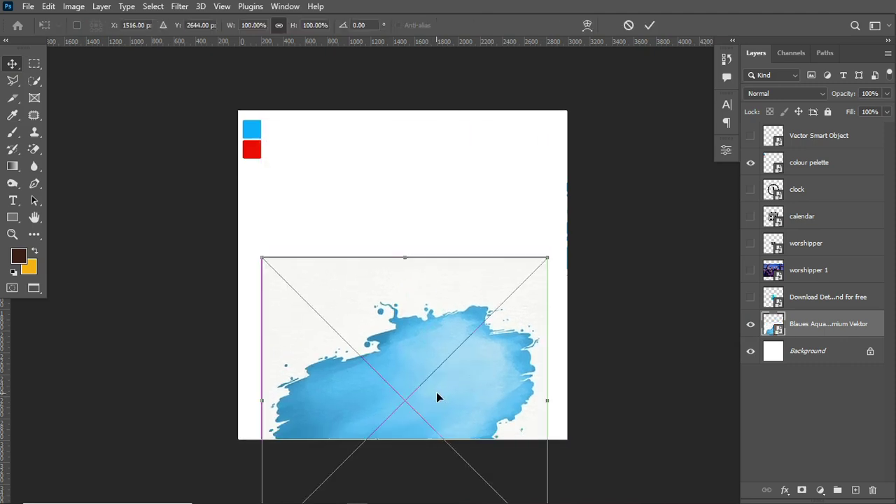
pyautogui.moveTo(551, 397); pyautogui.dragTo(577, 403)
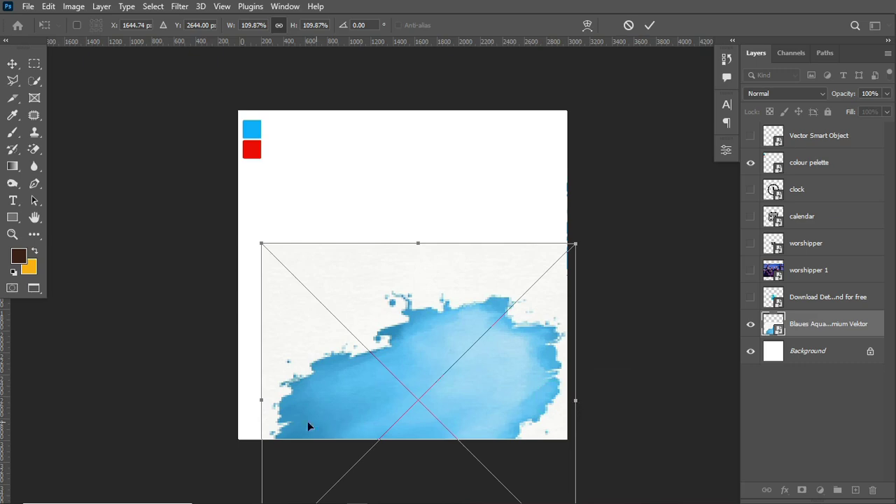
pyautogui.moveTo(261, 404); pyautogui.dragTo(196, 377)
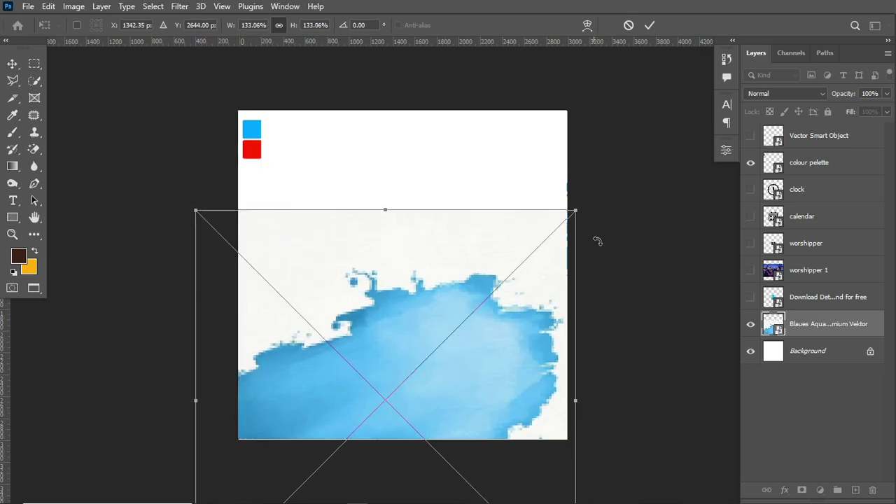
pyautogui.moveTo(627, 225); pyautogui.dragTo(580, 352)
pyautogui.moveTo(416, 376)
pyautogui.mouseDown()
pyautogui.moveTo(419, 395)
pyautogui.moveTo(424, 389)
pyautogui.mouseUp()
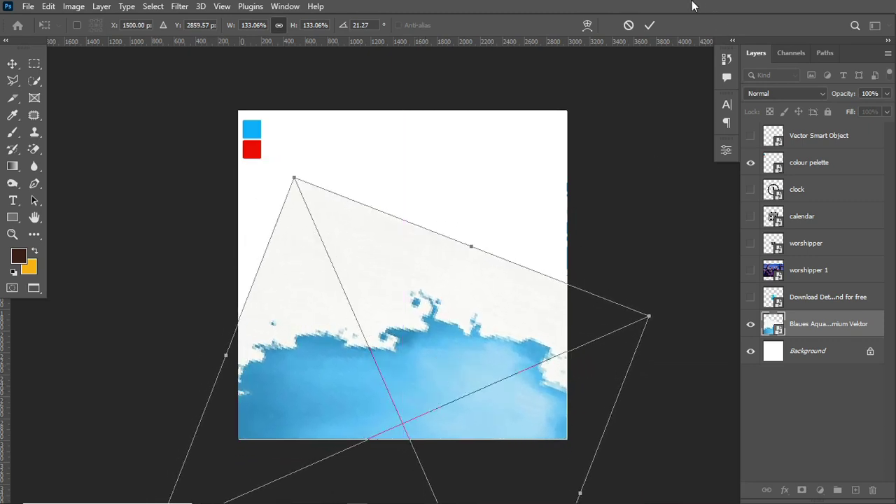
pyautogui.click(655, 25)
# Show the Download Det…nd for free watercolour layer, scale it to about 252%, and center it on the canvas's right edge at about Y 996 px.
pyautogui.hotkey('ctrl', '+')
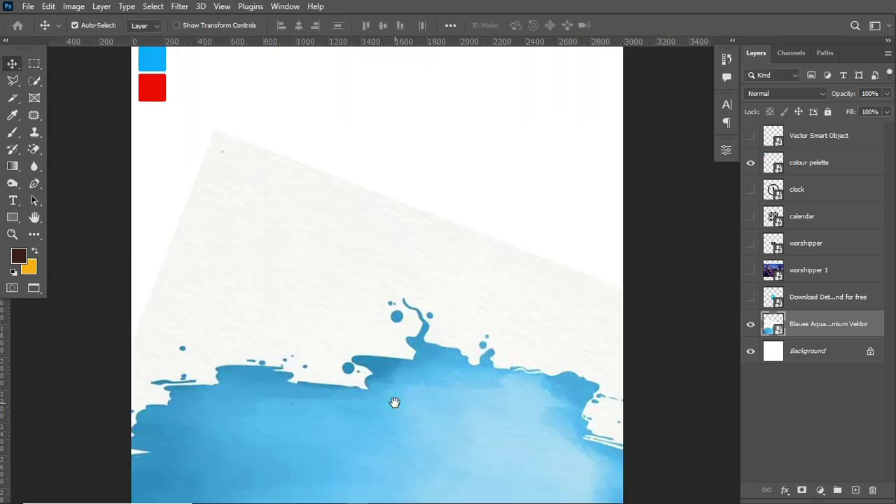
pyautogui.scroll(-2, 394, 402)
pyautogui.moveTo(397, 408); pyautogui.dragTo(398, 398)
pyautogui.scroll(6, 426, 344)
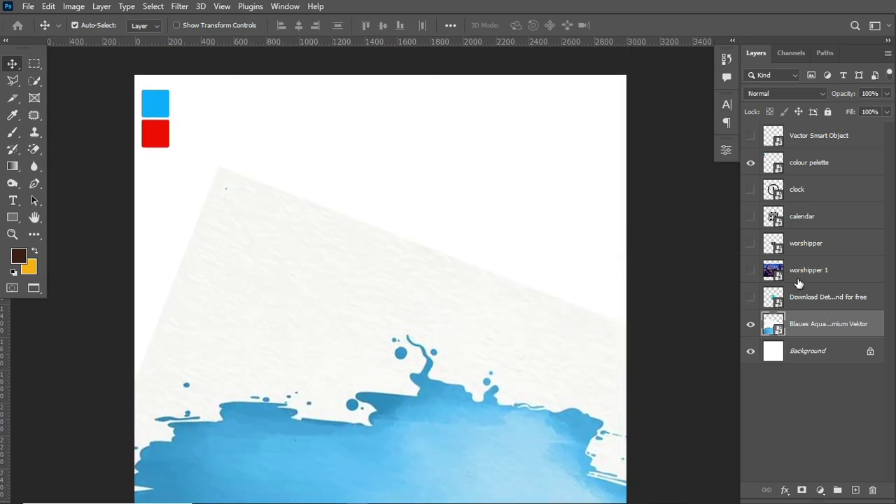
pyautogui.click(802, 306)
pyautogui.click(750, 298)
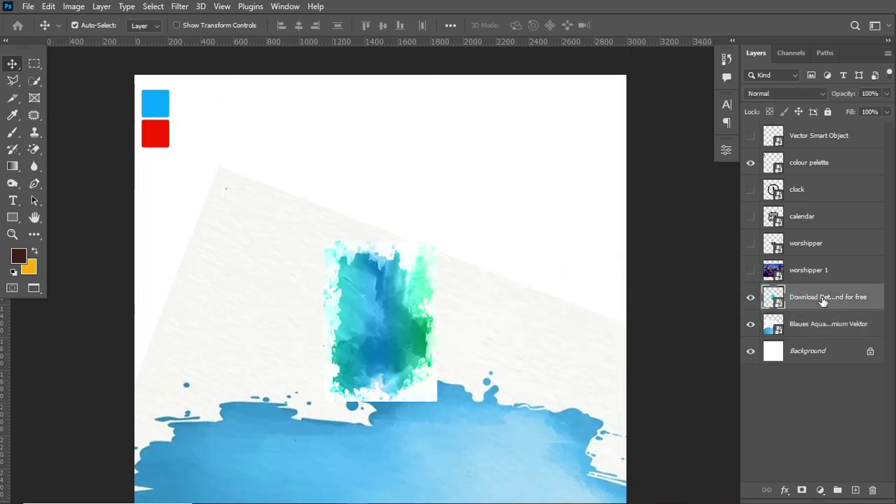
pyautogui.click(822, 308)
pyautogui.hotkey('ctrl', 't')
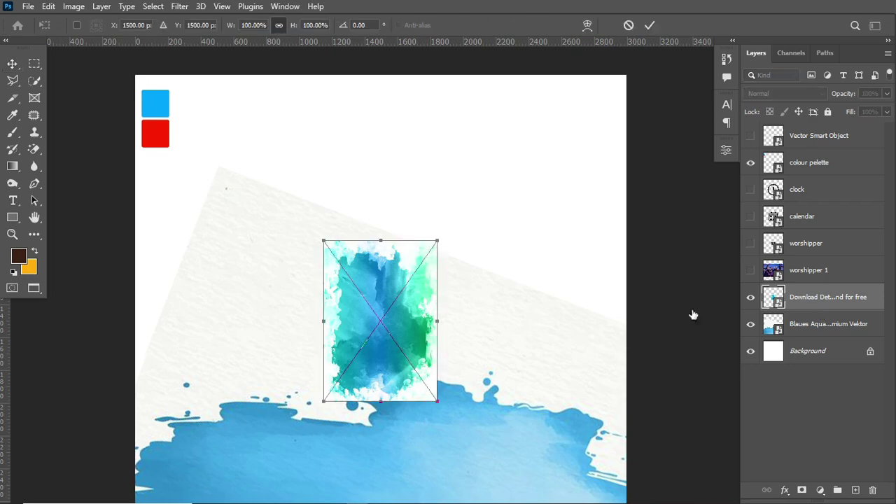
pyautogui.moveTo(440, 322); pyautogui.dragTo(676, 278)
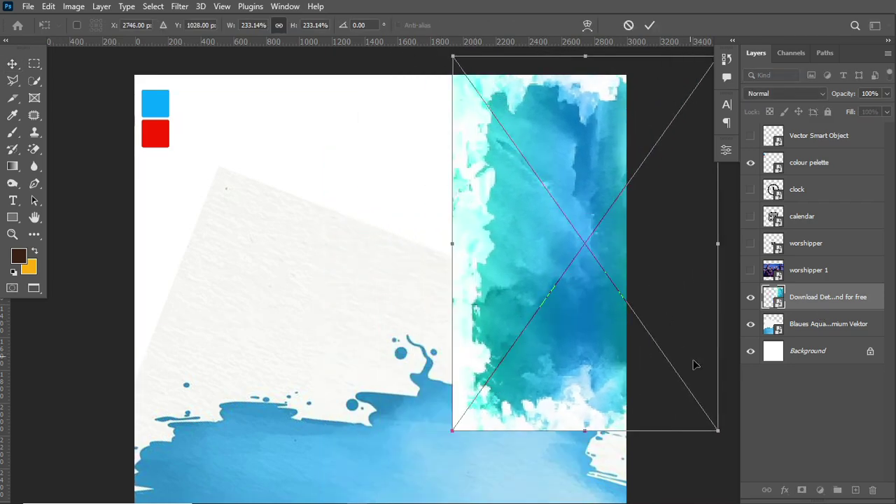
pyautogui.moveTo(720, 243); pyautogui.dragTo(717, 244)
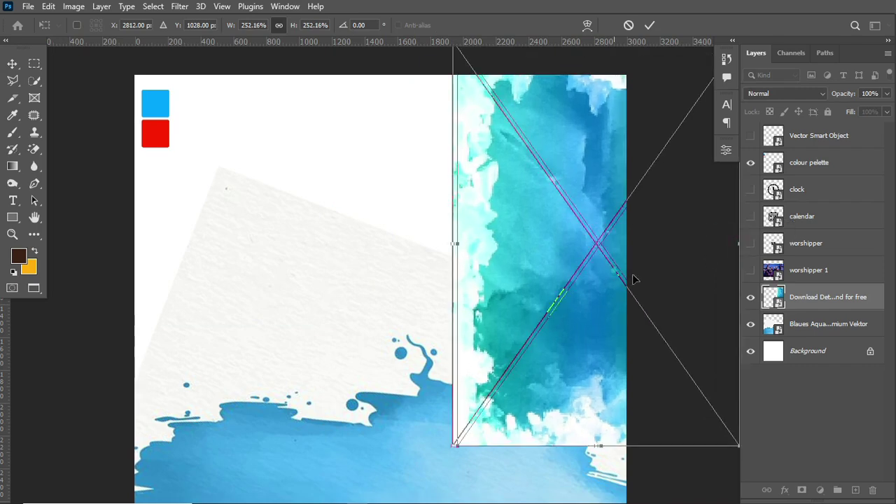
pyautogui.moveTo(632, 280)
pyautogui.mouseDown()
pyautogui.moveTo(661, 276)
pyautogui.moveTo(661, 246)
pyautogui.moveTo(643, 270)
pyautogui.mouseUp()
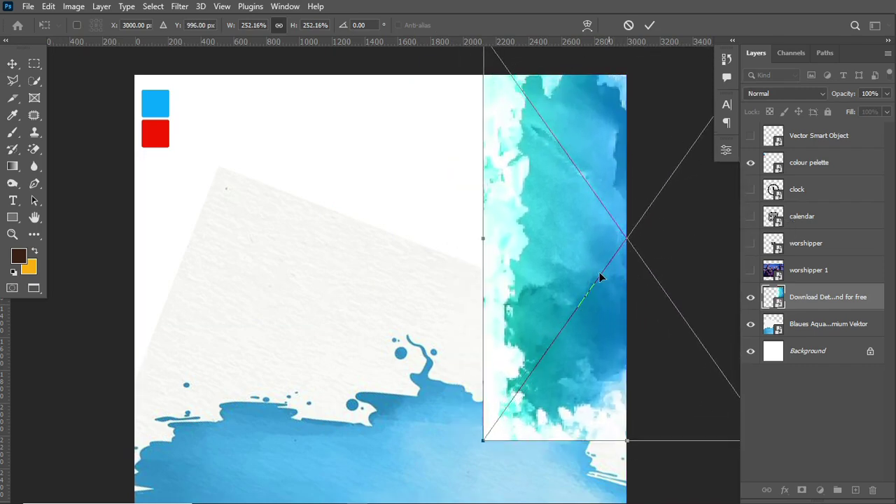
pyautogui.click(650, 26)
# Place the worshipper 1 layer directly above the blue splash layer, show it, and convert it to a Smart Object.
pyautogui.moveTo(411, 284); pyautogui.dragTo(414, 228)
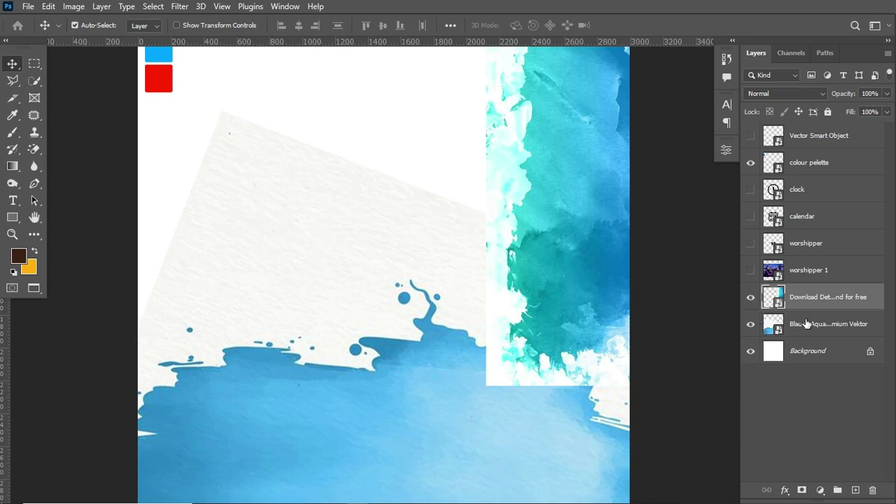
pyautogui.moveTo(805, 272); pyautogui.dragTo(813, 313)
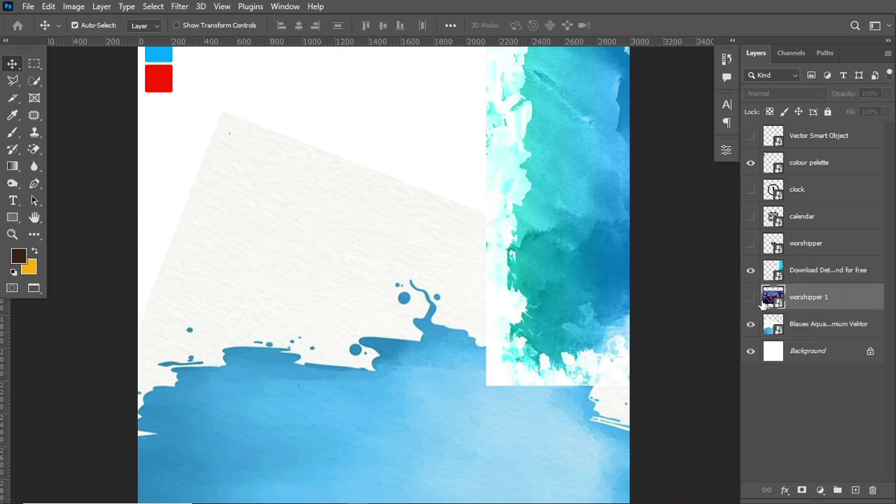
pyautogui.click(749, 298)
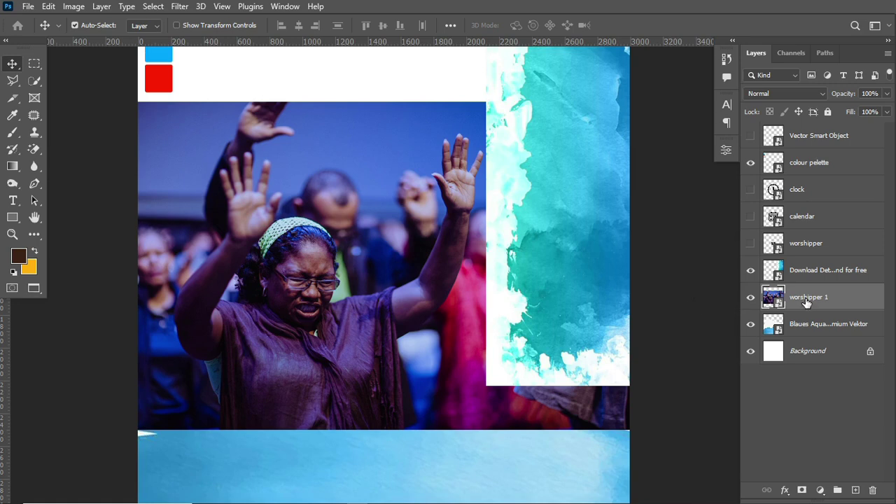
pyautogui.rightClick(838, 308)
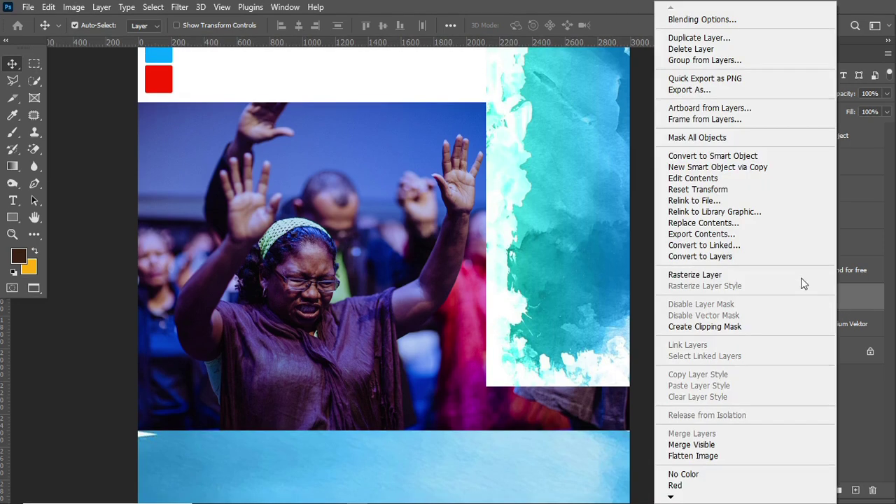
pyautogui.click(712, 155)
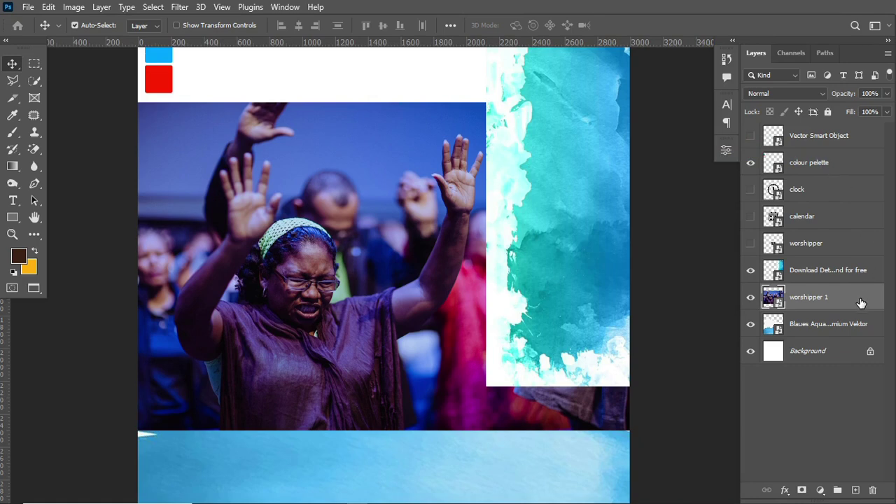
# Move the worshipper 1 photo down over the blue splash, to about Y 2328 px.
pyautogui.hotkey('ctrl', 't')
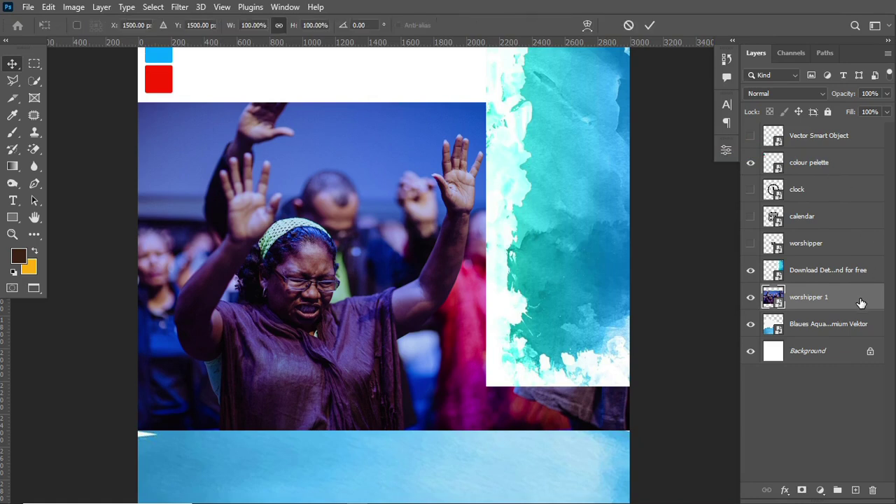
pyautogui.moveTo(360, 204); pyautogui.dragTo(359, 337)
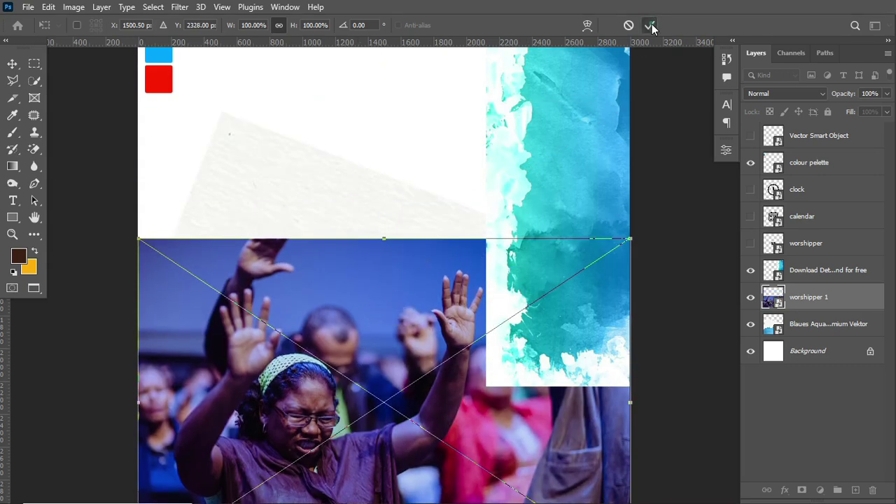
pyautogui.click(651, 26)
# Clip the worshipper 1 layer to the blue splash layer and set its blend mode to Overlay.
pyautogui.rightClick(850, 300)
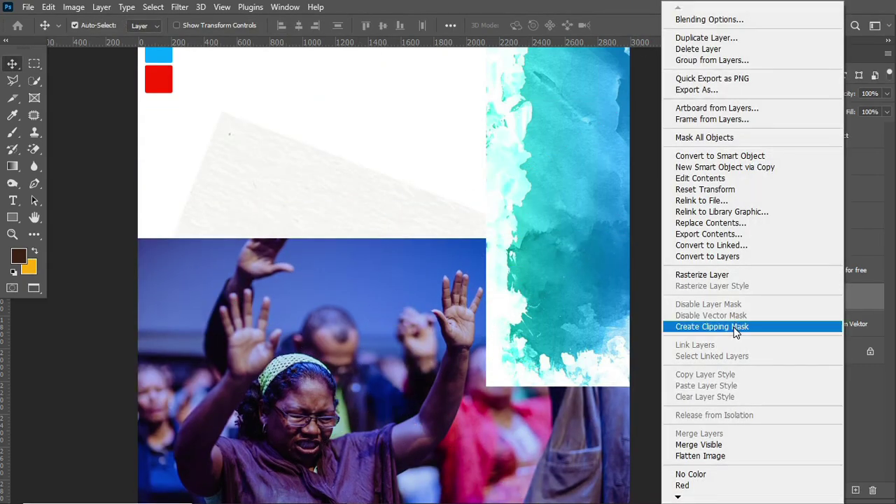
pyautogui.click(722, 327)
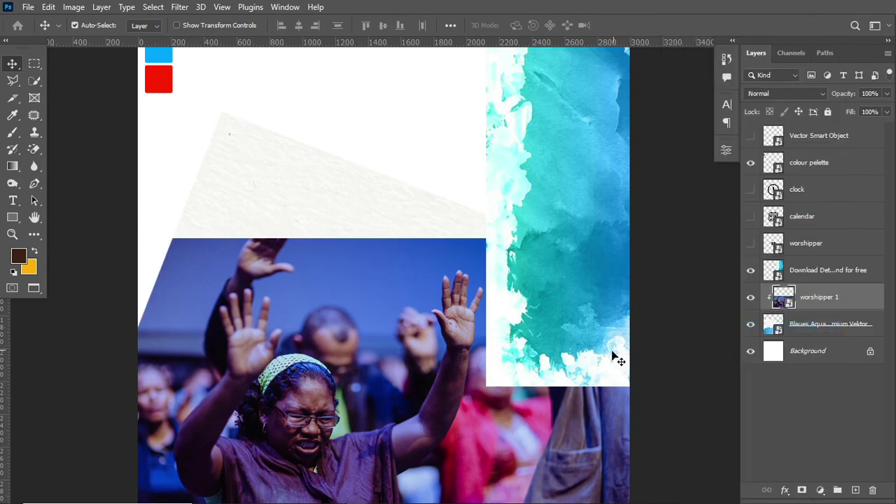
pyautogui.click(807, 95)
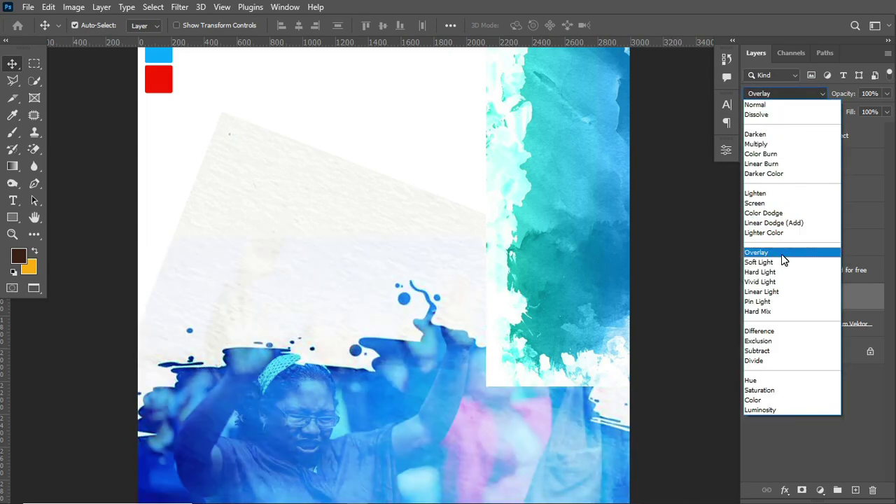
pyautogui.click(783, 254)
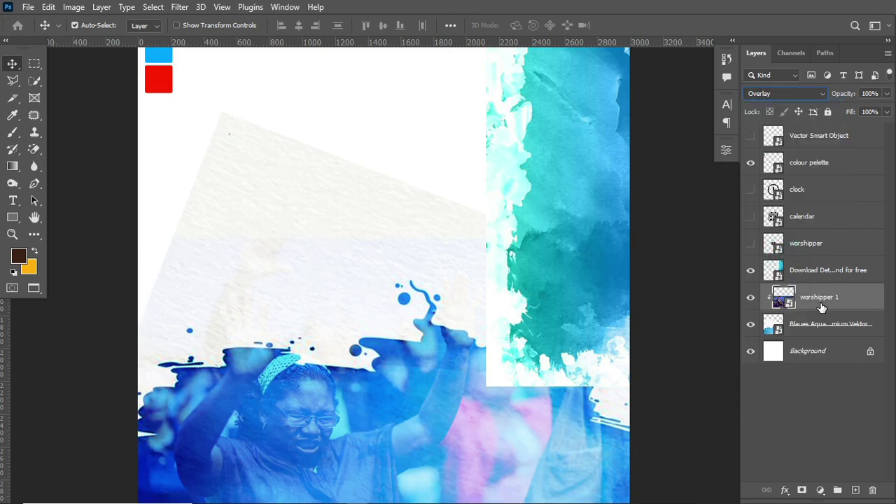
# Transform the clipped worshipper 1 photo to sit slightly lower within the blue splash.
pyautogui.hotkey('ctrl', 't')
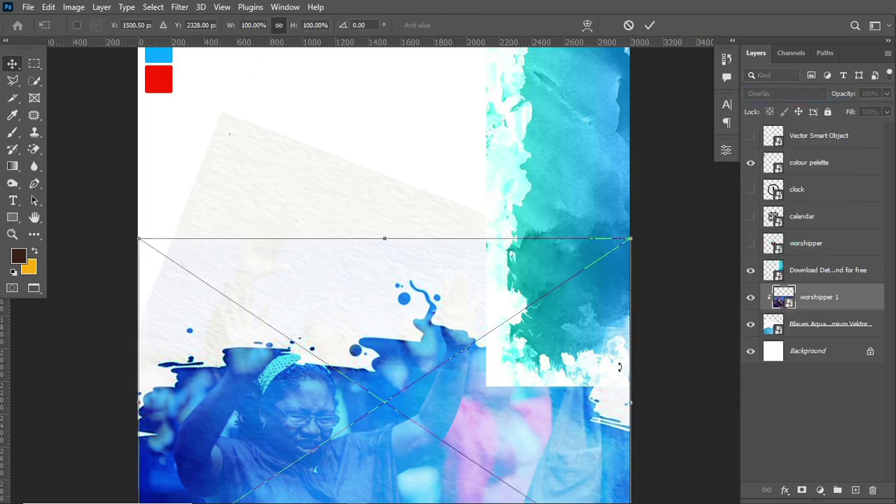
pyautogui.moveTo(401, 386); pyautogui.dragTo(409, 418)
pyautogui.click(650, 26)
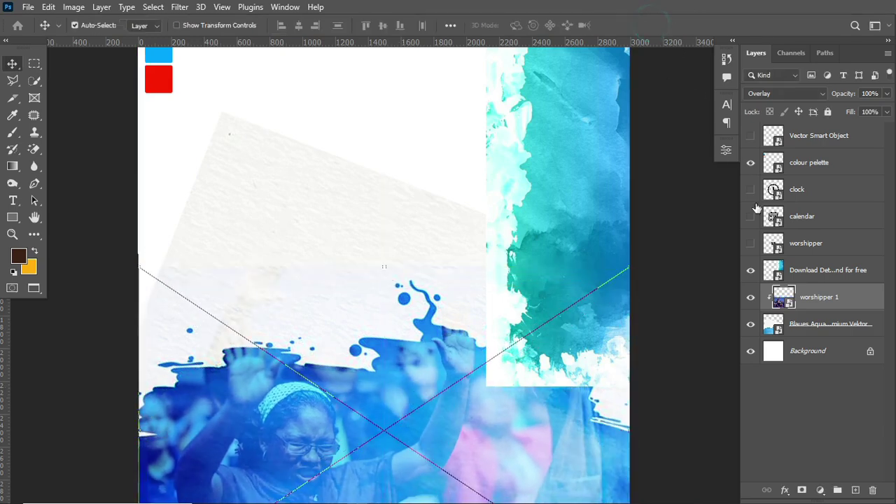
# Show the worshipper layer and convert it to a Smart Object.
pyautogui.click(811, 267)
pyautogui.click(807, 245)
pyautogui.click(751, 243)
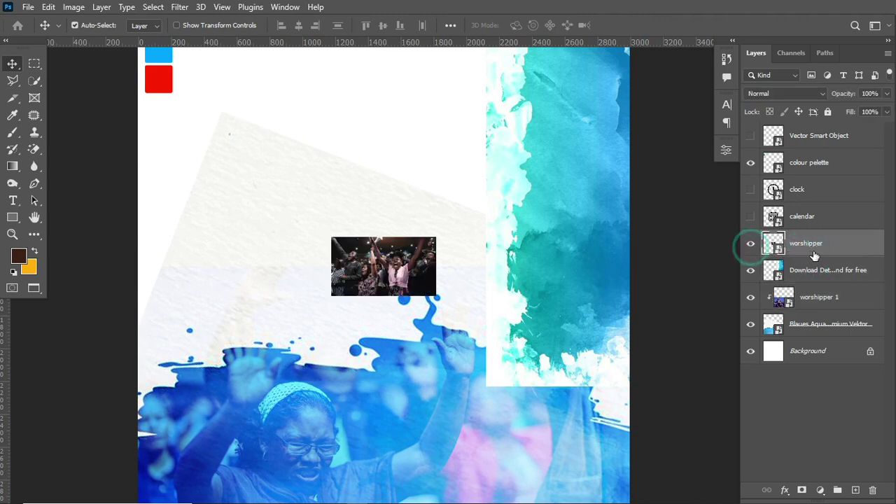
pyautogui.rightClick(830, 249)
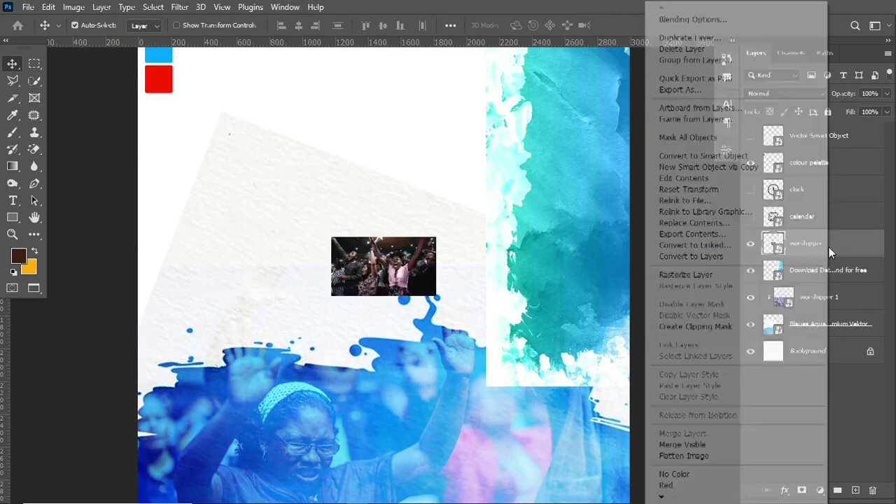
pyautogui.click(732, 154)
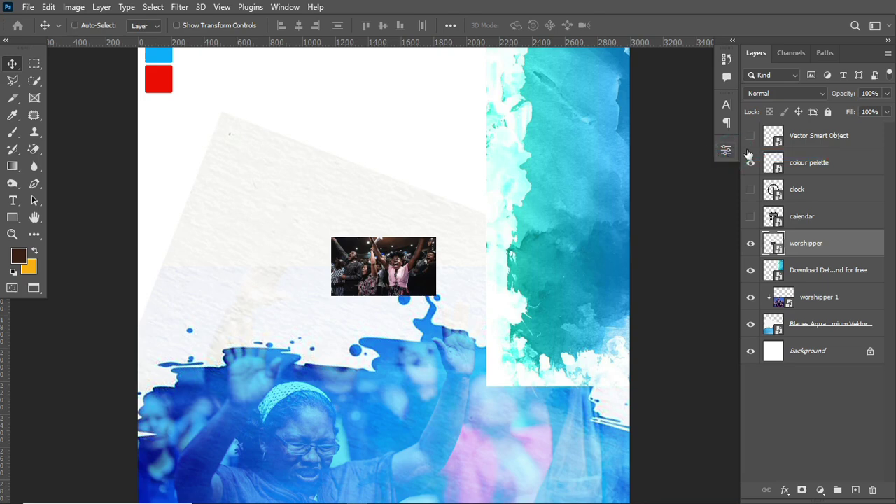
# Enlarge the worshipper photo to cover the green-blue watercolour along the flyer's right edge and set its blend mode to Overlay.
pyautogui.hotkey('ctrl', 't')
pyautogui.moveTo(440, 266); pyautogui.dragTo(610, 129)
pyautogui.moveTo(689, 226); pyautogui.dragTo(690, 348)
pyautogui.moveTo(624, 226); pyautogui.dragTo(713, 237)
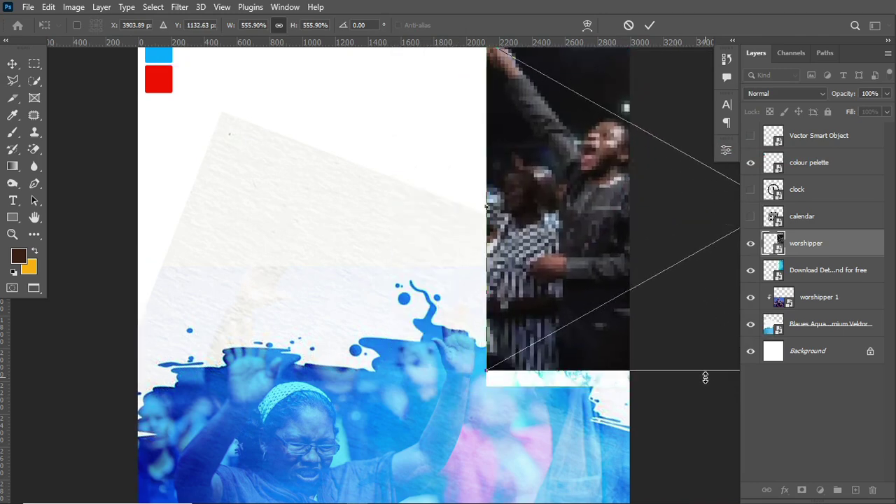
pyautogui.moveTo(705, 378); pyautogui.dragTo(707, 393)
pyautogui.moveTo(673, 314); pyautogui.dragTo(669, 340)
pyautogui.scroll(2, 611, 161)
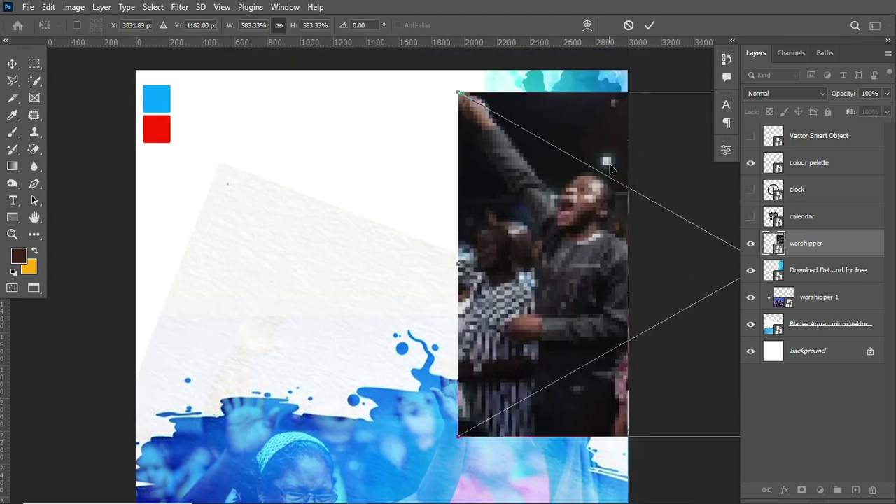
pyautogui.moveTo(629, 95); pyautogui.dragTo(647, 69)
pyautogui.click(650, 25)
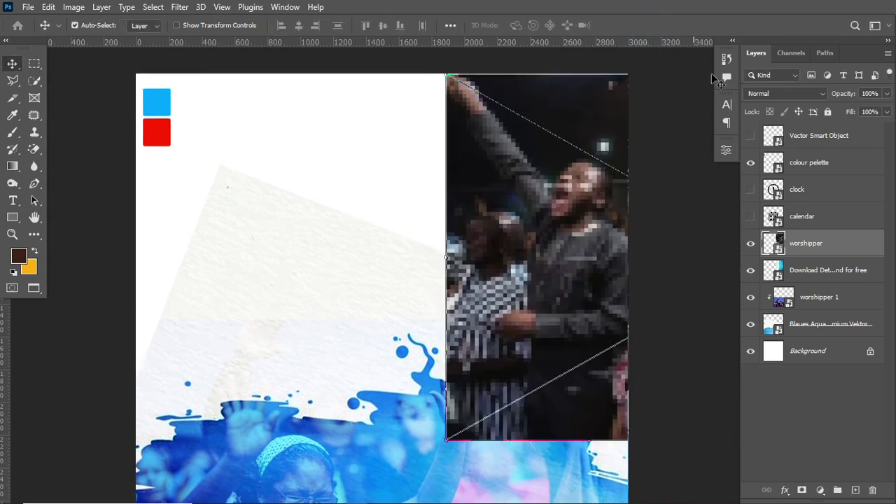
pyautogui.click(809, 94)
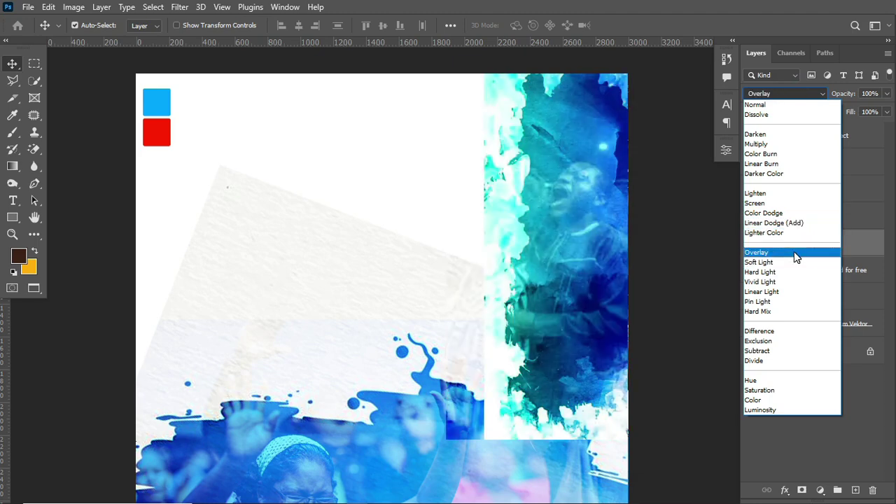
pyautogui.click(794, 252)
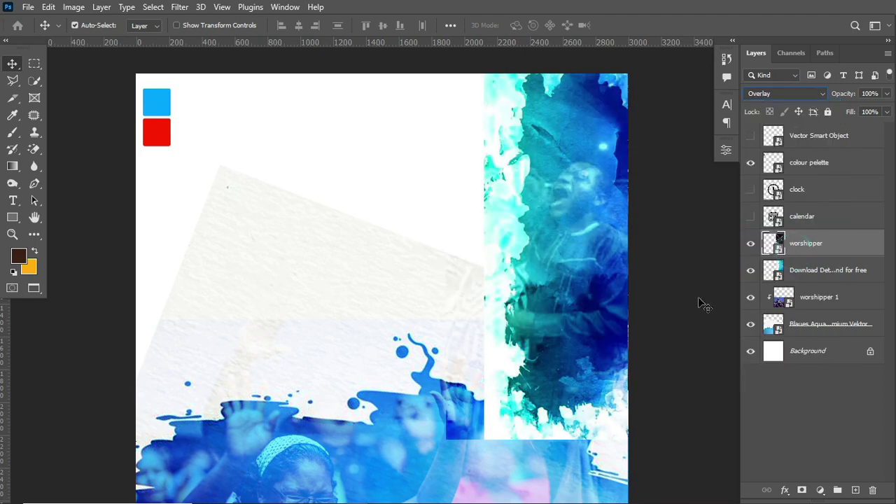
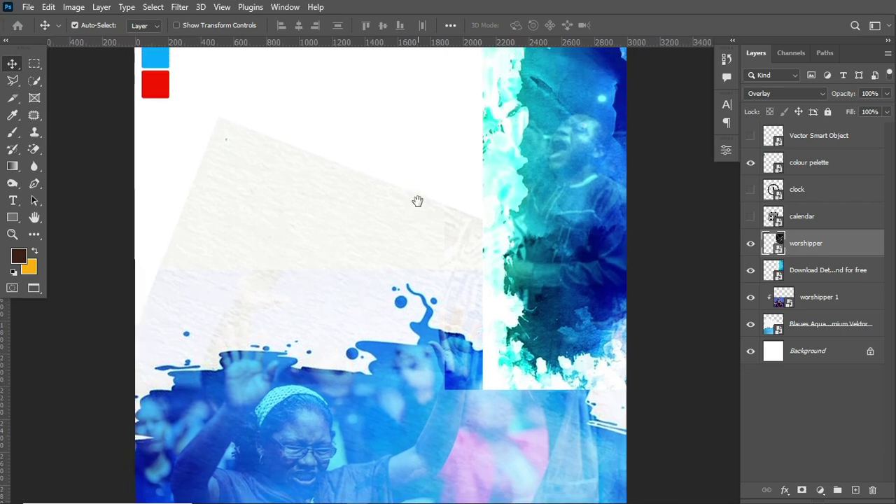
# Add a layer mask to the blue splash layer and paint out the paper texture above the splash with a soft 800 px black brush.
pyautogui.click(824, 326)
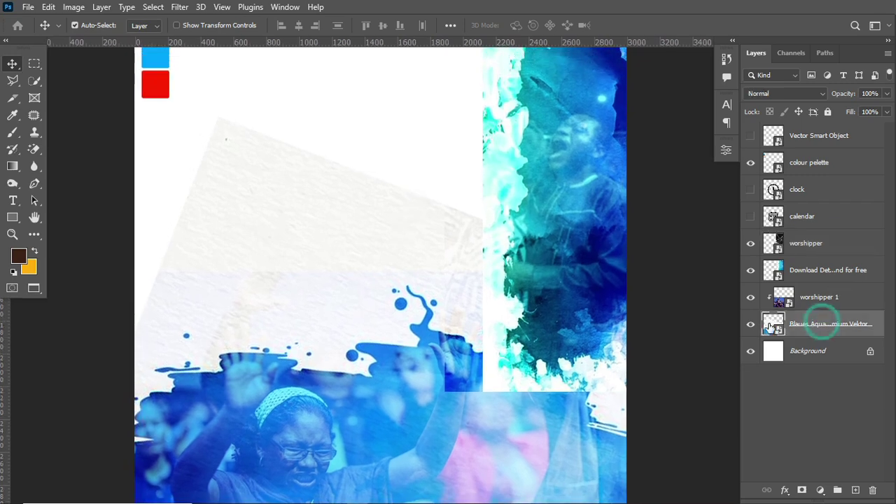
pyautogui.click(751, 324)
pyautogui.click(751, 324)
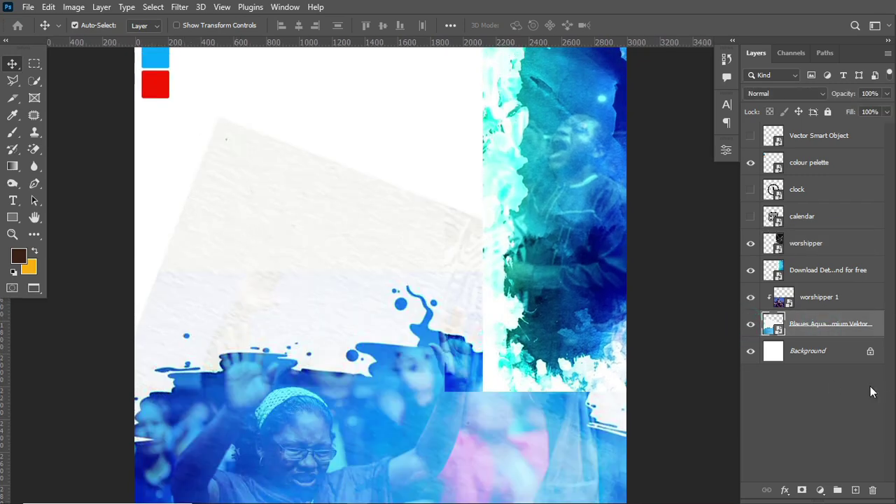
pyautogui.click(803, 493)
pyautogui.press('b')
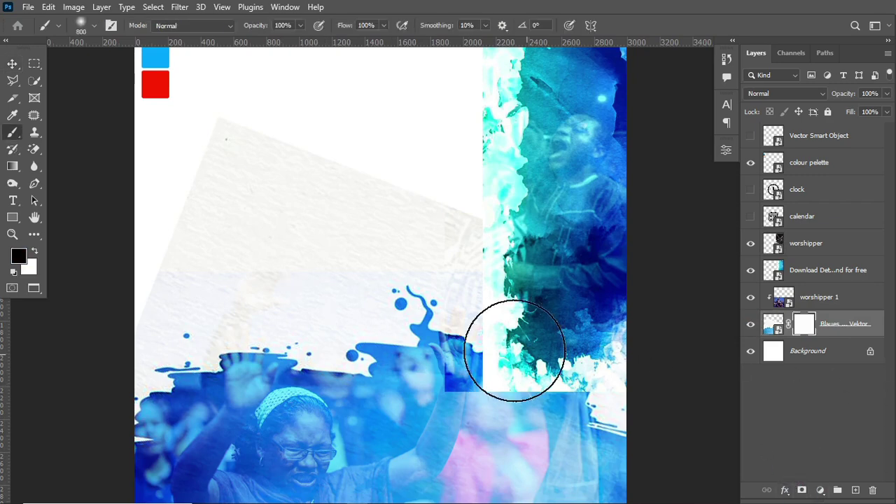
pyautogui.moveTo(326, 161); pyautogui.dragTo(337, 167)
pyautogui.moveTo(306, 241)
pyautogui.mouseDown()
pyautogui.moveTo(51, 309)
pyautogui.moveTo(124, 315)
pyautogui.moveTo(92, 330)
pyautogui.moveTo(113, 328)
pyautogui.moveTo(162, 283)
pyautogui.moveTo(344, 192)
pyautogui.moveTo(619, 269)
pyautogui.moveTo(469, 240)
pyautogui.moveTo(421, 284)
pyautogui.moveTo(306, 268)
pyautogui.moveTo(335, 279)
pyautogui.moveTo(332, 287)
pyautogui.moveTo(360, 287)
pyautogui.moveTo(220, 270)
pyautogui.mouseUp()
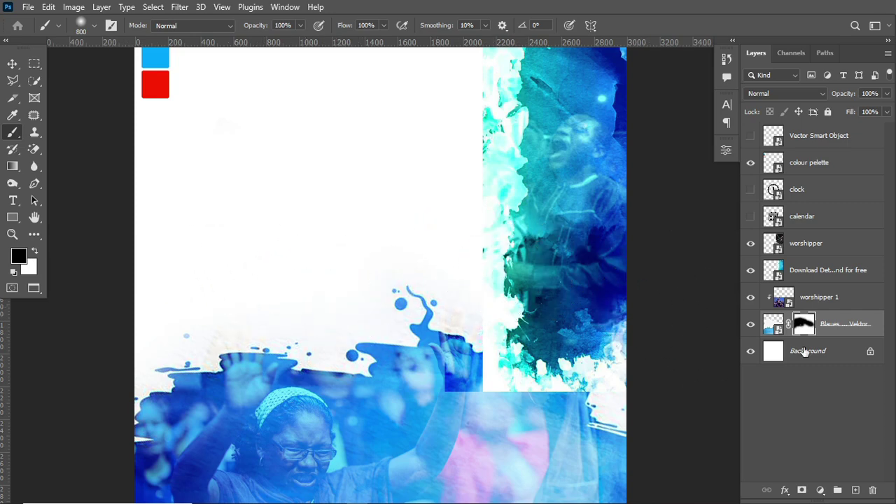
# Mask the green-blue watercolour layer and brush away its hard lower edge where it overlaps the blue splash.
pyautogui.click(814, 302)
pyautogui.click(821, 272)
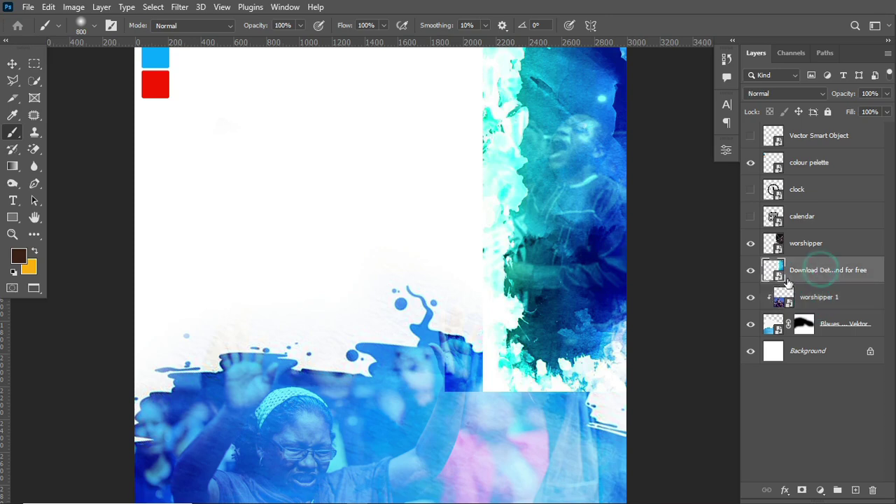
pyautogui.click(803, 491)
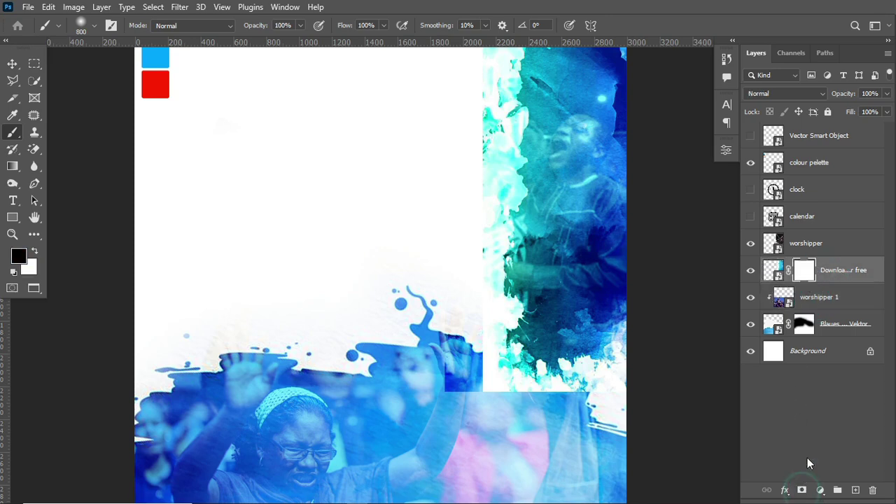
pyautogui.moveTo(476, 404)
pyautogui.mouseDown()
pyautogui.moveTo(494, 421)
pyautogui.moveTo(584, 436)
pyautogui.moveTo(627, 423)
pyautogui.mouseUp()
pyautogui.moveTo(556, 376)
pyautogui.mouseDown()
pyautogui.moveTo(428, 344)
pyautogui.moveTo(450, 374)
pyautogui.moveTo(410, 390)
pyautogui.mouseUp()
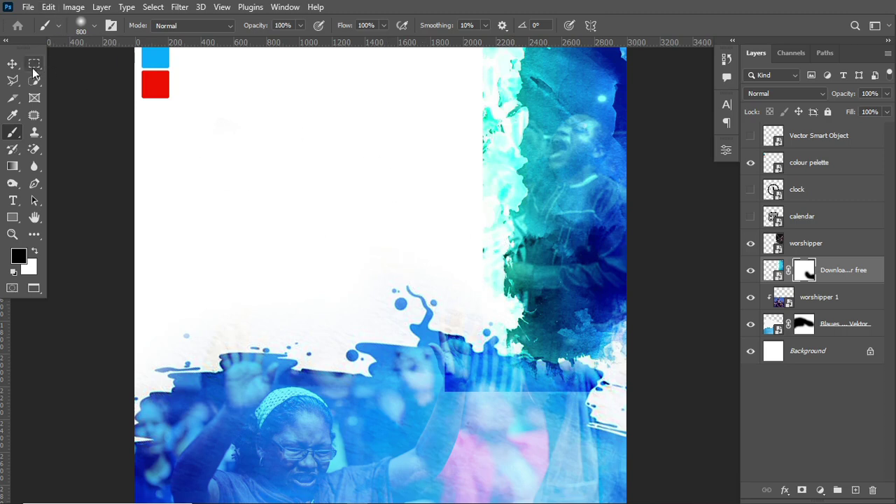
# Scale down the green-blue watercolour layer and reposition it in the flyer's upper-right corner, clear of the blue splash.
pyautogui.press('v')
pyautogui.click(779, 270)
pyautogui.hotkey('ctrl', 't')
pyautogui.moveTo(621, 386); pyautogui.dragTo(602, 337)
pyautogui.hotkey('ctrl', '-')
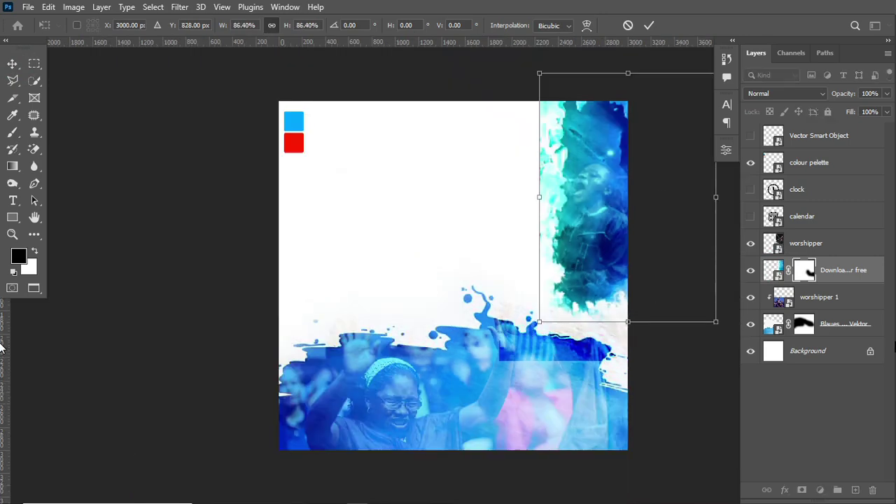
pyautogui.moveTo(562, 248)
pyautogui.mouseDown()
pyautogui.moveTo(567, 258)
pyautogui.moveTo(567, 250)
pyautogui.mouseUp()
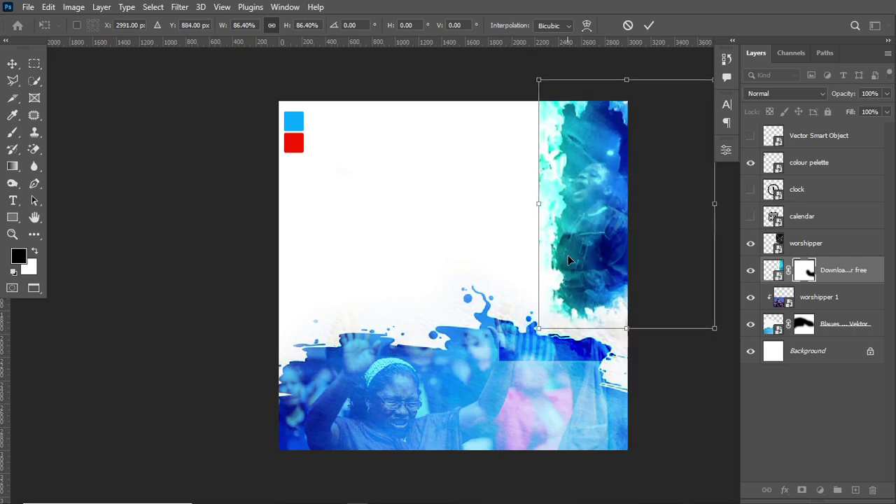
pyautogui.moveTo(627, 332); pyautogui.dragTo(640, 313)
pyautogui.click(651, 25)
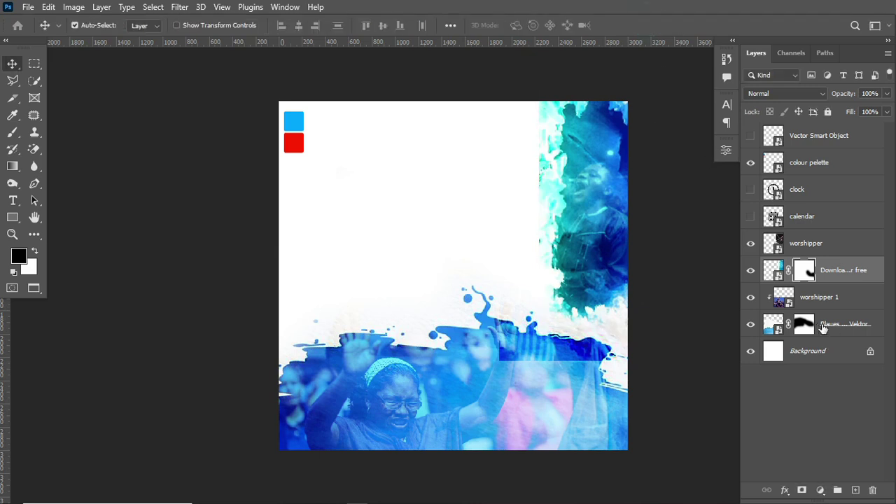
# Scale the blue splash layer to about 96.37% and move it down to about Y 2950 px.
pyautogui.click(770, 323)
pyautogui.hotkey('ctrl', 't')
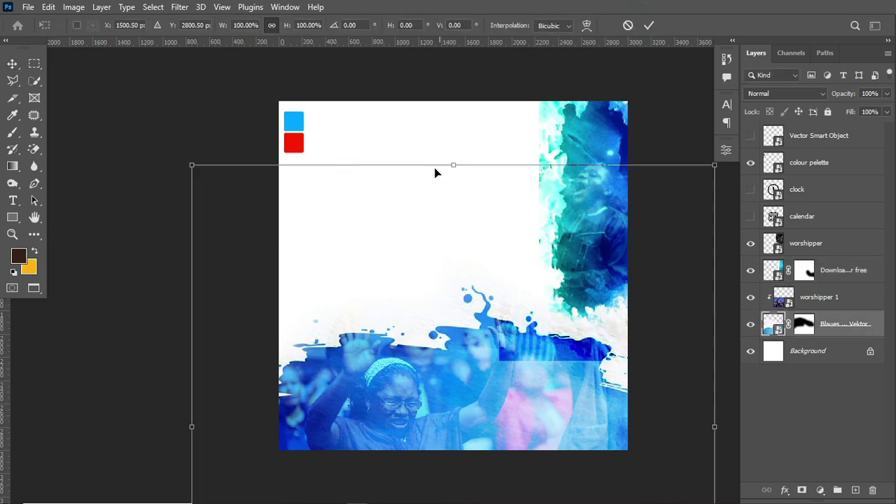
pyautogui.moveTo(454, 164); pyautogui.dragTo(470, 185)
pyautogui.moveTo(465, 250); pyautogui.dragTo(464, 260)
pyautogui.click(649, 26)
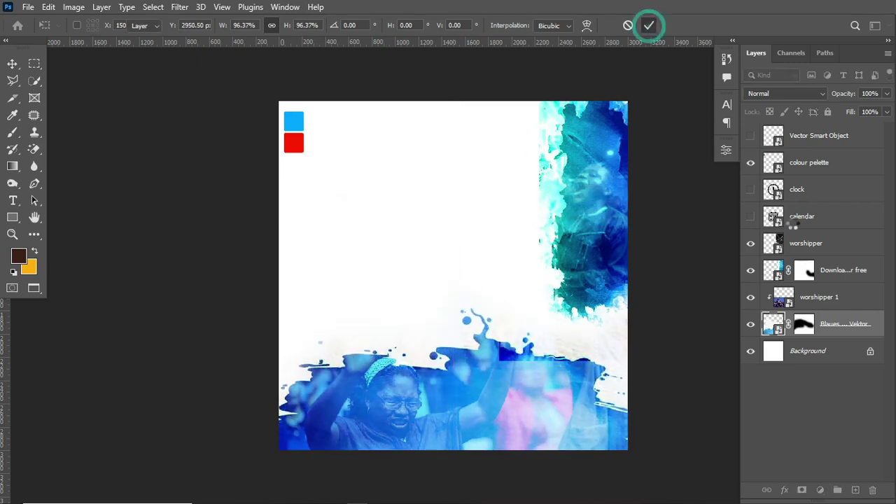
# Move the clipped worshipper 1 photo down to about Y 2590 px to fit the lowered blue splash.
pyautogui.click(451, 410)
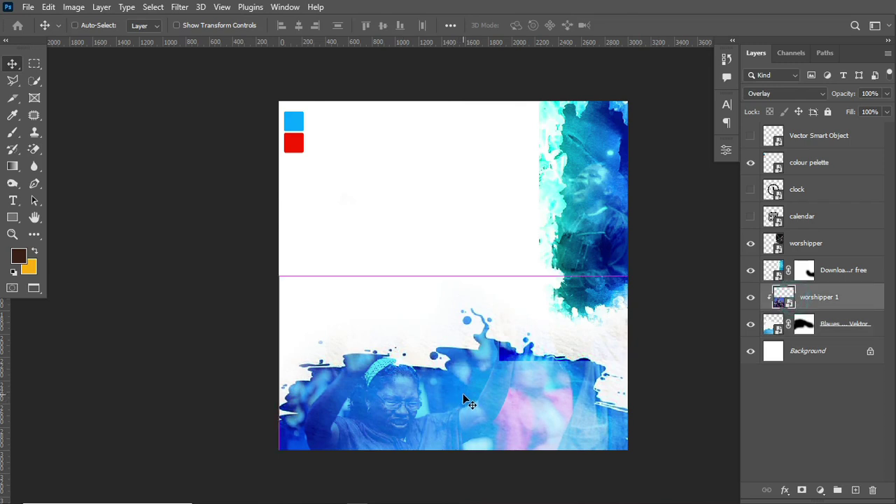
pyautogui.hotkey('ctrl', 't')
pyautogui.moveTo(466, 404)
pyautogui.mouseDown()
pyautogui.moveTo(462, 423)
pyautogui.moveTo(463, 413)
pyautogui.mouseUp()
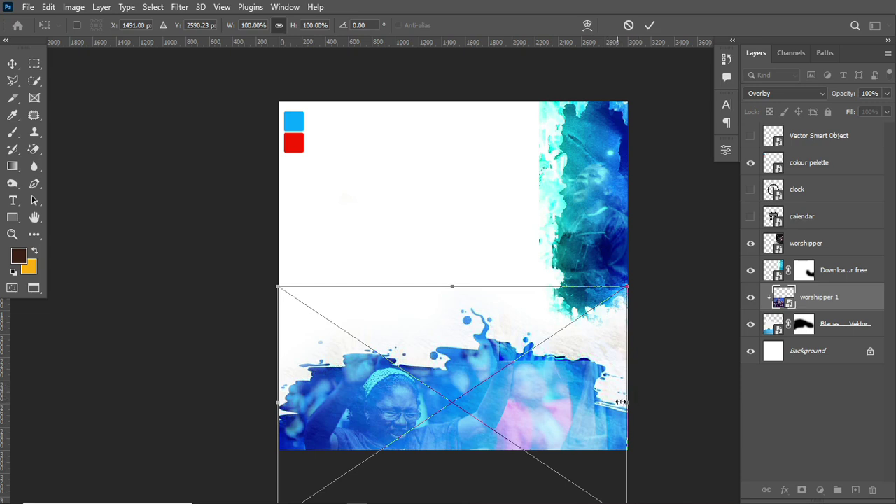
pyautogui.press('Return')
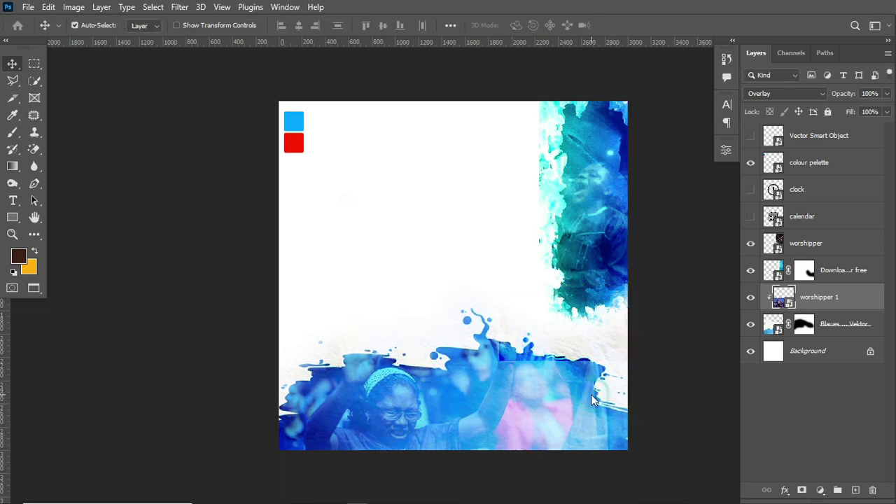
# Clip the worshipper layer to the green-blue watercolour layer beneath it.
pyautogui.click(814, 242)
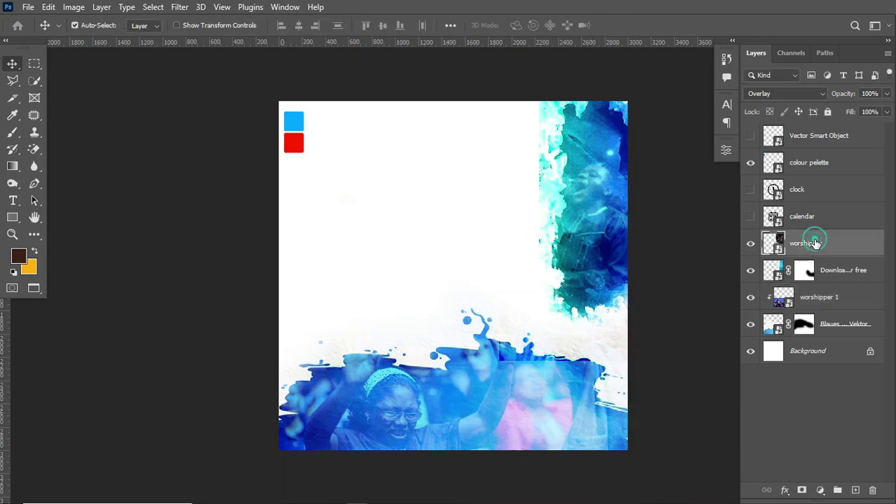
pyautogui.click(751, 245)
pyautogui.click(751, 244)
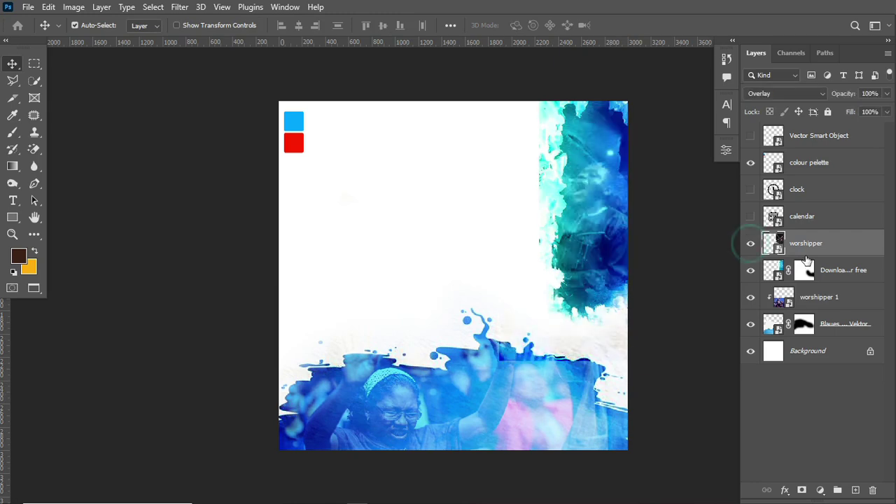
pyautogui.rightClick(838, 249)
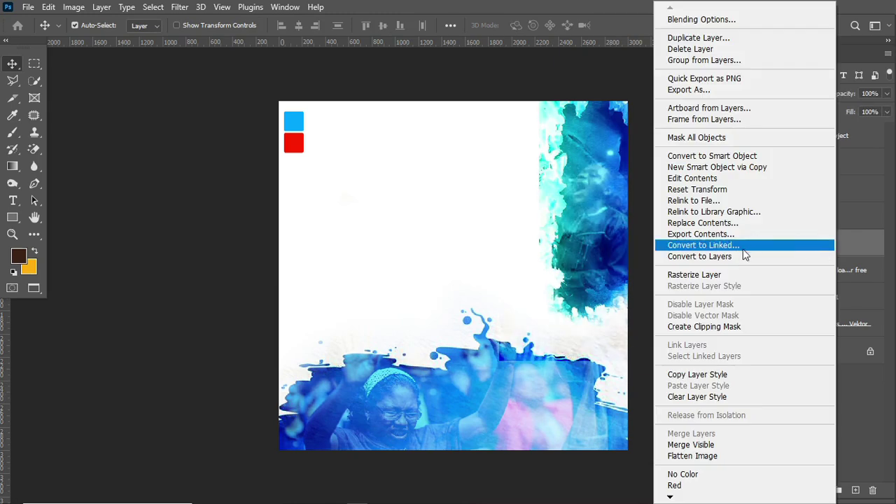
pyautogui.click(737, 326)
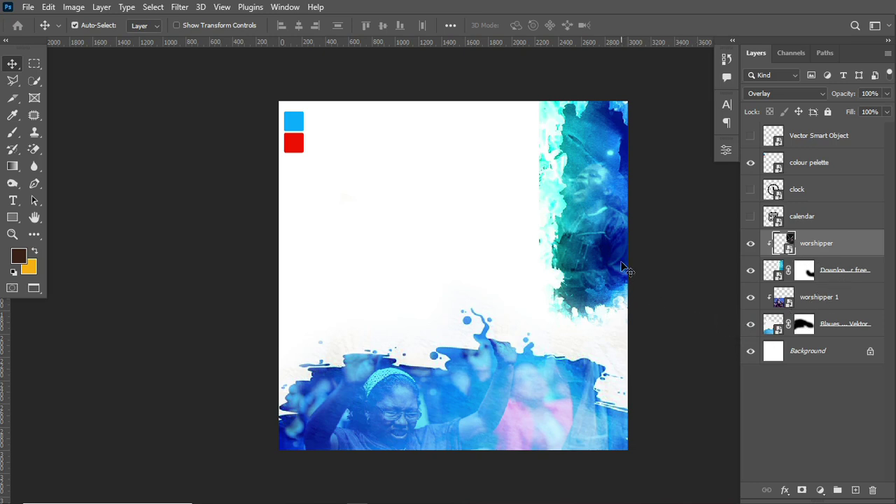
# Open the worshipper 1 photo in the Camera Raw Filter and switch the preview to a side-by-side before/after view.
pyautogui.click(808, 300)
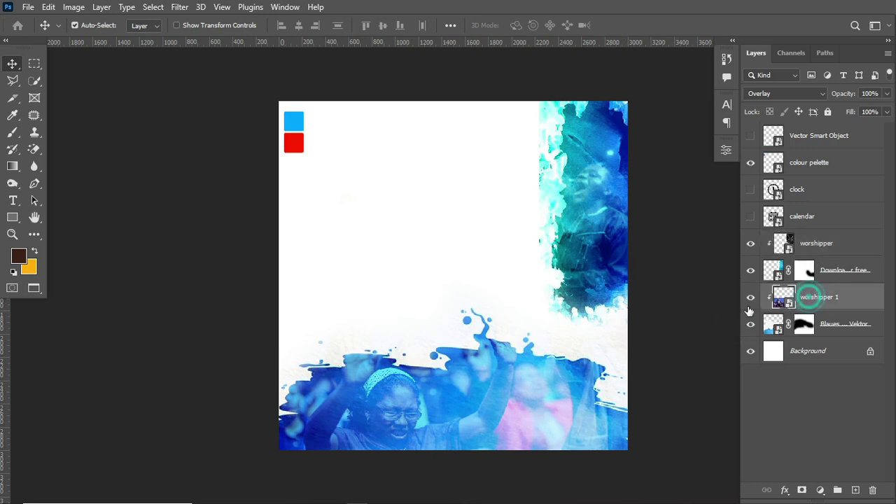
pyautogui.click(751, 297)
pyautogui.click(750, 297)
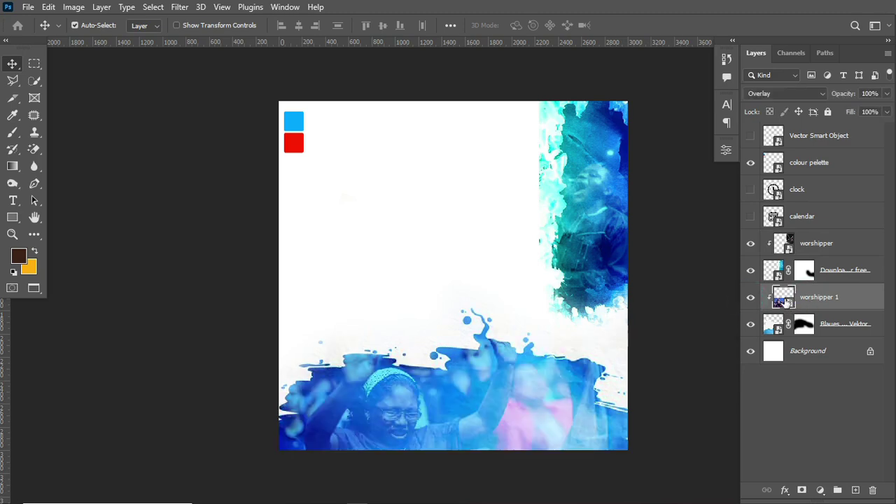
pyautogui.press('ctrl')
pyautogui.hotkey('ctrl', '+')
pyautogui.scroll(-1, 420, 368)
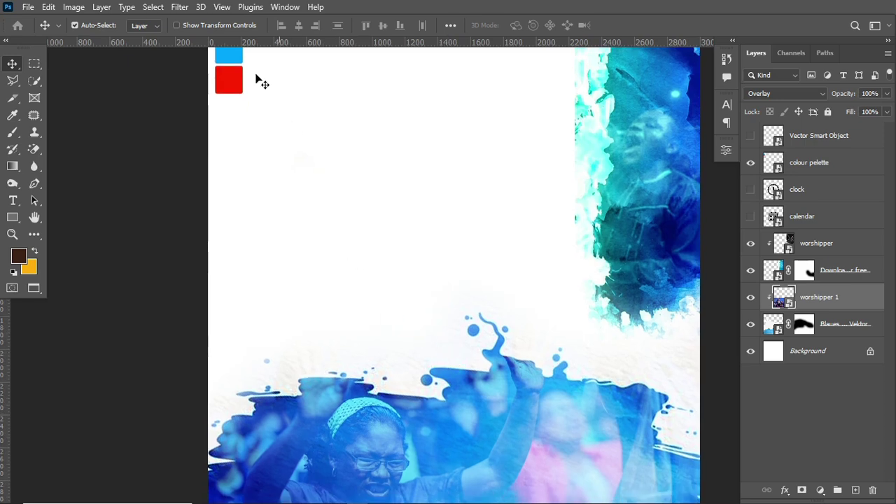
pyautogui.click(186, 7)
pyautogui.click(233, 107)
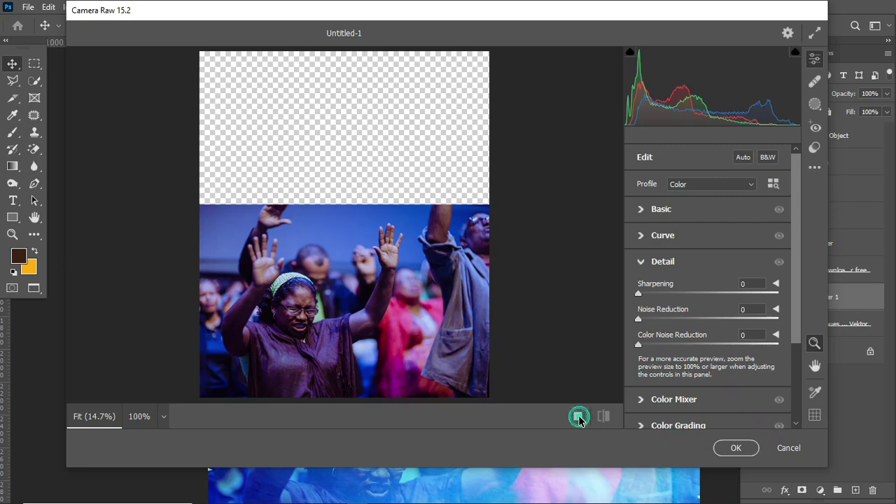
pyautogui.click(577, 416)
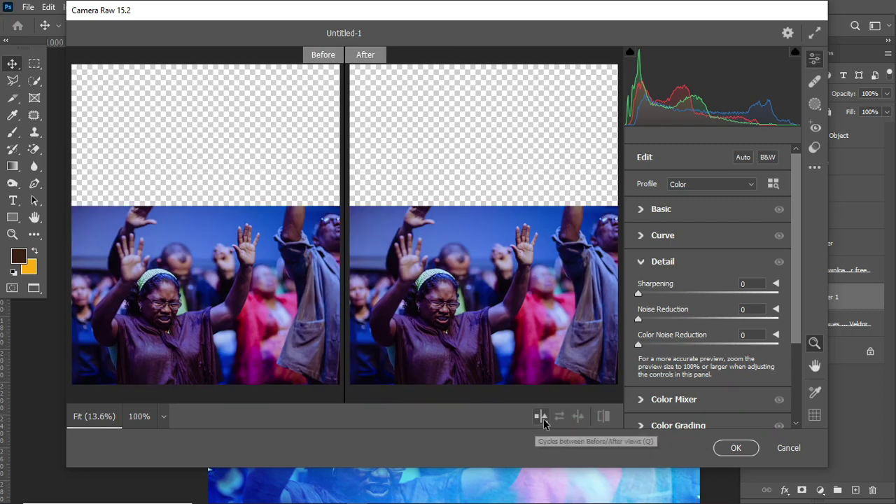
# Increase the Texture and Clarity of the worshipper 1 photo in the Basic adjustments.
pyautogui.click(645, 211)
pyautogui.click(713, 393)
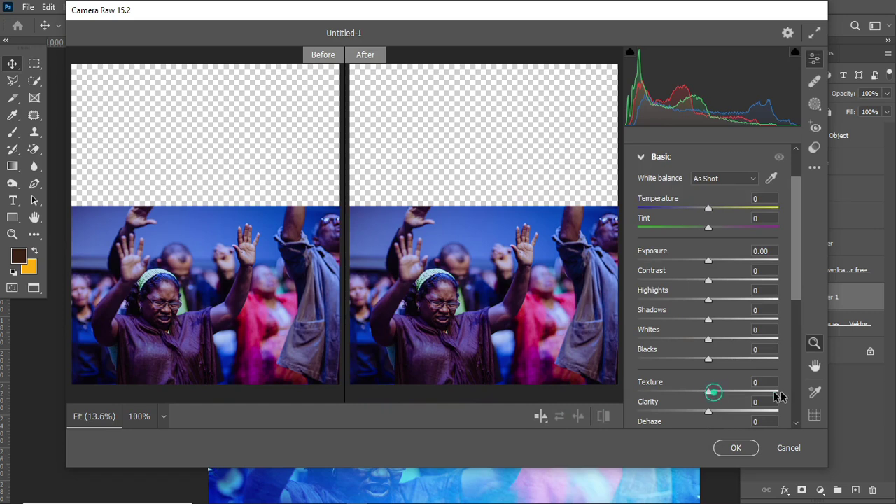
pyautogui.moveTo(780, 397); pyautogui.dragTo(776, 393)
pyautogui.moveTo(708, 411); pyautogui.dragTo(722, 419)
pyautogui.click(644, 157)
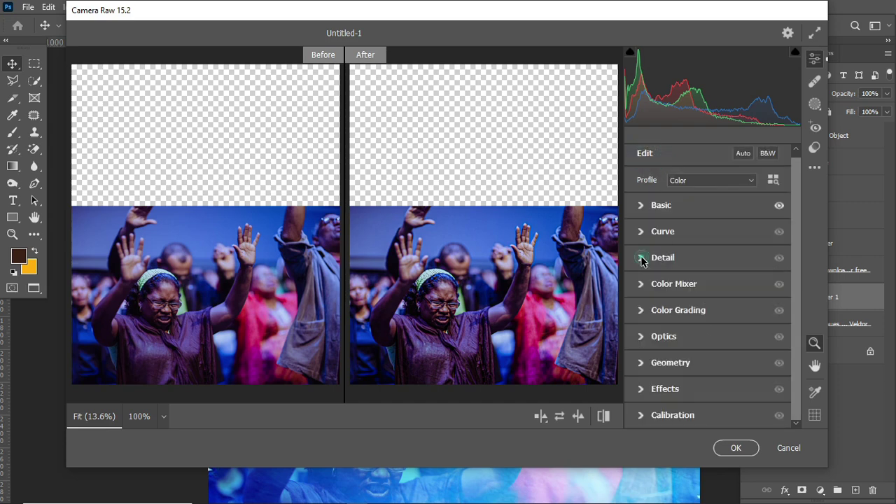
# Set Sharpening to 102 and Noise Reduction to 12 in the Detail adjustments and apply the Camera Raw Filter.
pyautogui.click(642, 259)
pyautogui.moveTo(696, 290); pyautogui.dragTo(734, 290)
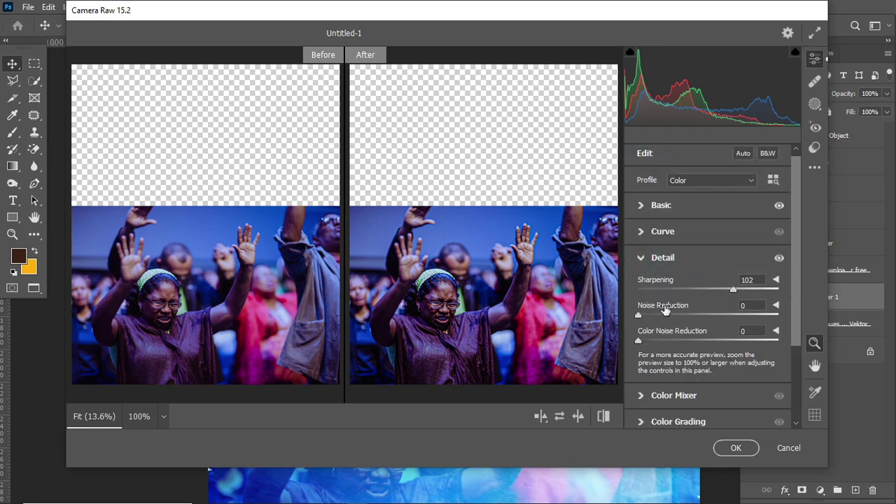
pyautogui.moveTo(649, 316); pyautogui.dragTo(655, 317)
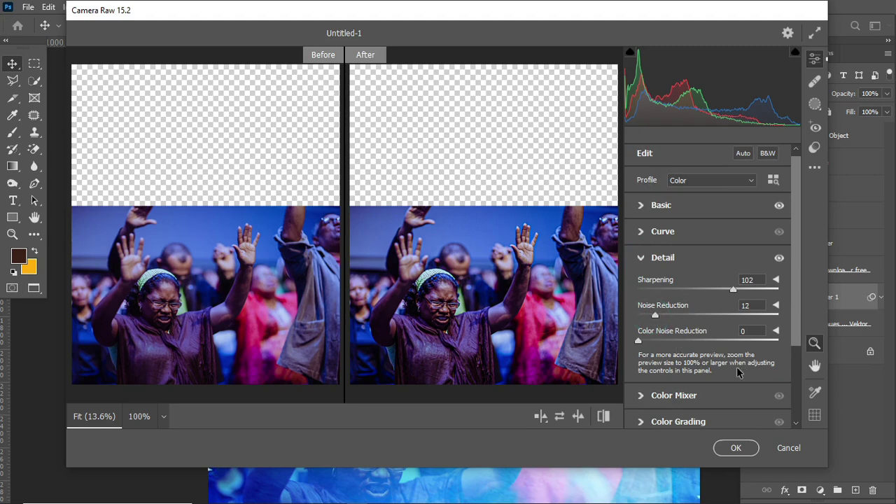
pyautogui.click(737, 449)
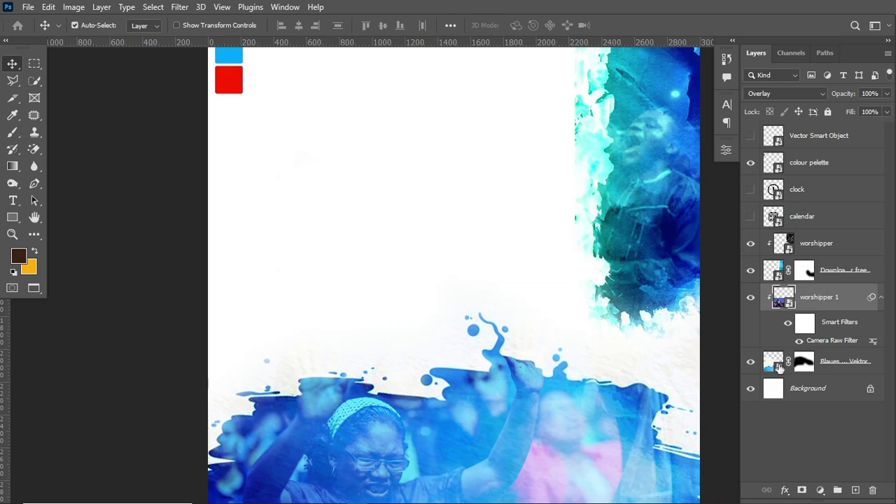
# Collapse the worshipper 1 smart filters and group that photo with the blue splash layer it is clipped to.
pyautogui.click(872, 298)
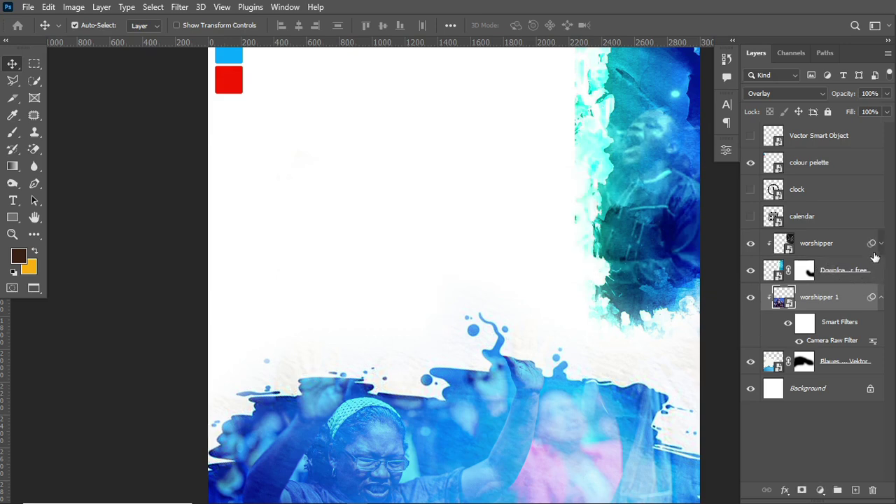
pyautogui.click(881, 299)
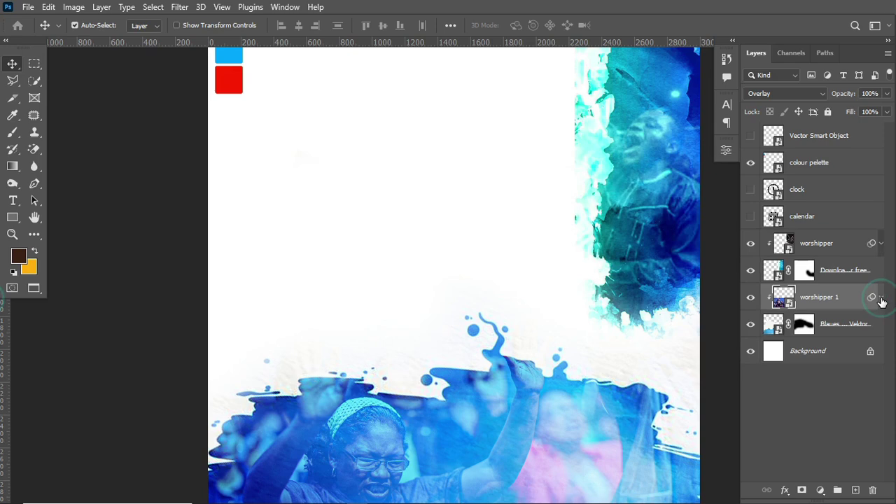
pyautogui.click(862, 329)
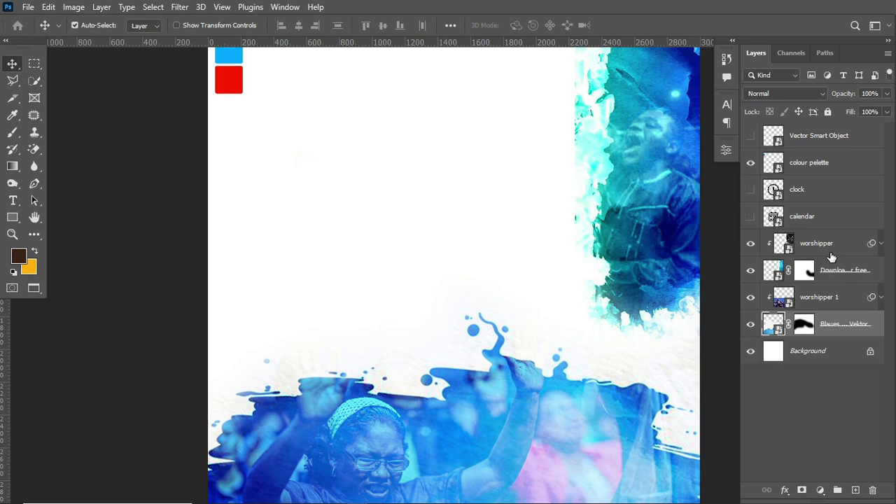
pyautogui.keyDown('ctrl'); pyautogui.click(829, 298); pyautogui.keyUp('ctrl')
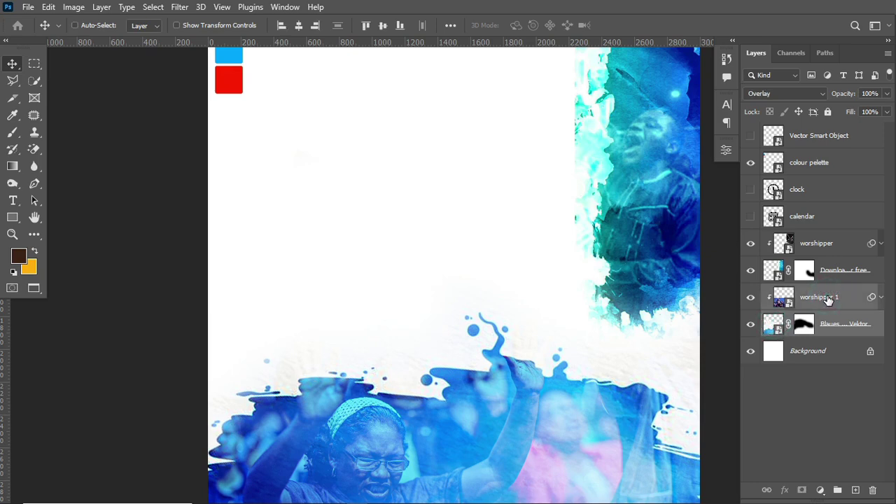
pyautogui.hotkey('ctrl', 'g')
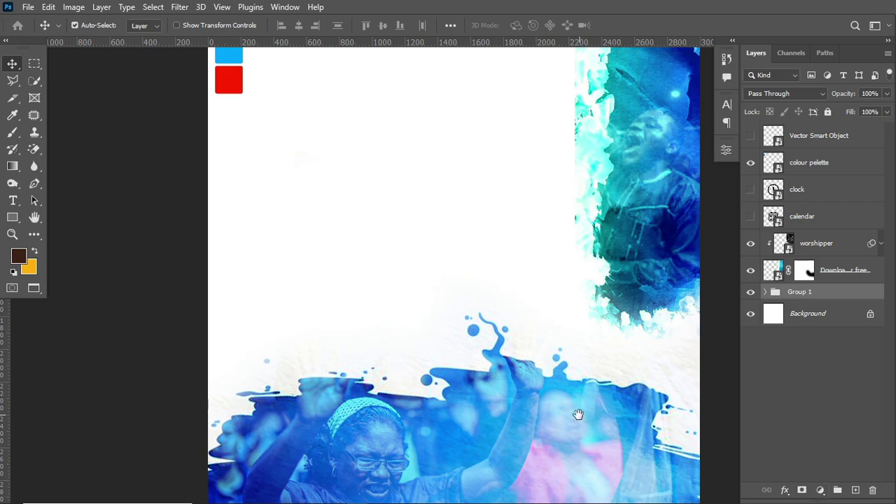
# Add a Color Balance adjustment above Group 1 with midtones at Cyan -87, Magenta -14 and Blue +76.
pyautogui.scroll(-1, 576, 414)
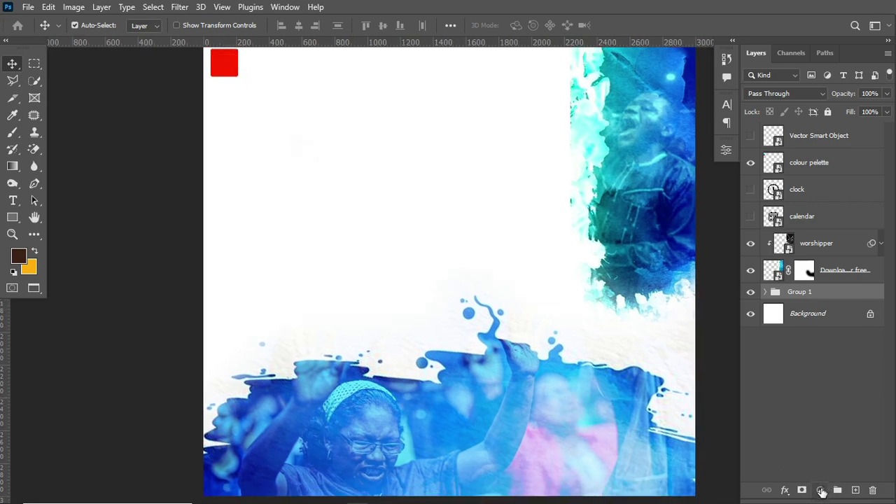
pyautogui.click(822, 492)
pyautogui.click(840, 375)
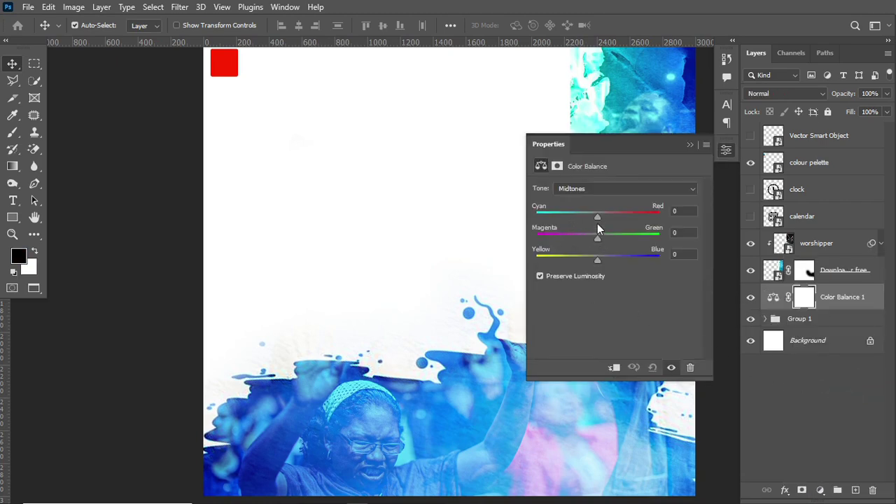
pyautogui.click(774, 297)
pyautogui.moveTo(602, 259); pyautogui.dragTo(645, 286)
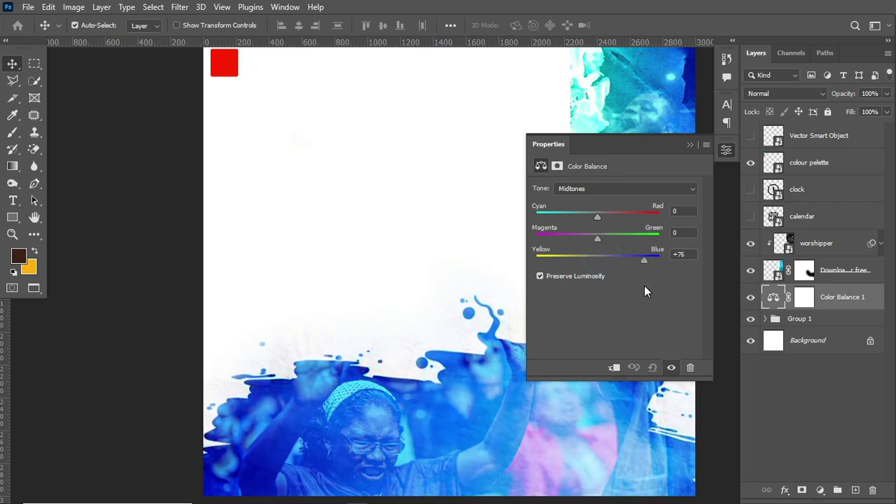
pyautogui.moveTo(546, 222); pyautogui.dragTo(546, 240)
pyautogui.moveTo(630, 240); pyautogui.dragTo(589, 262)
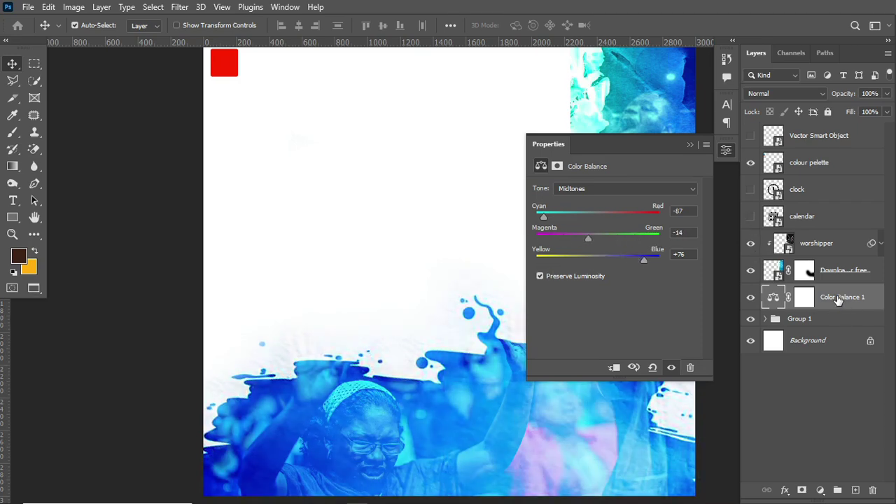
# Group the worshipper photo with its watercolour layer, and toggle the new group's visibility to check its contents.
pyautogui.click(818, 245)
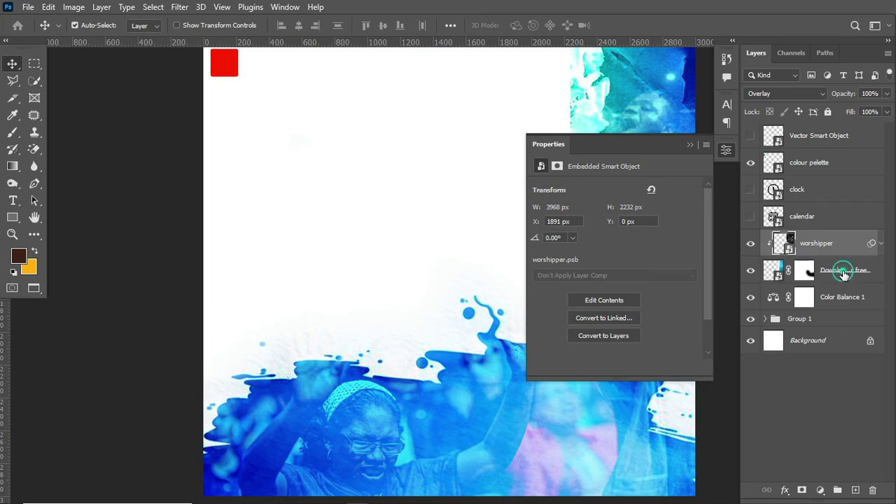
pyautogui.keyDown('shift'); pyautogui.click(833, 266); pyautogui.keyUp('shift')
pyautogui.hotkey('ctrl', 'g')
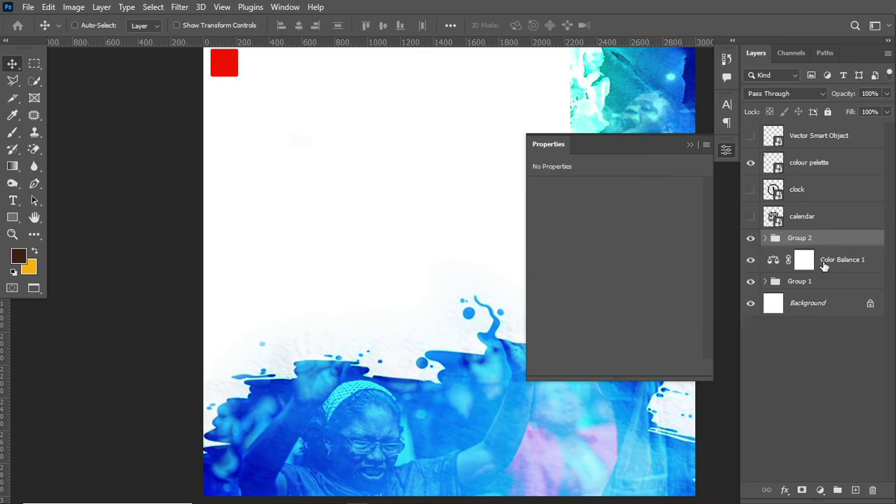
pyautogui.hotkey('ctrl', '0')
pyautogui.click(751, 239)
pyautogui.click(751, 239)
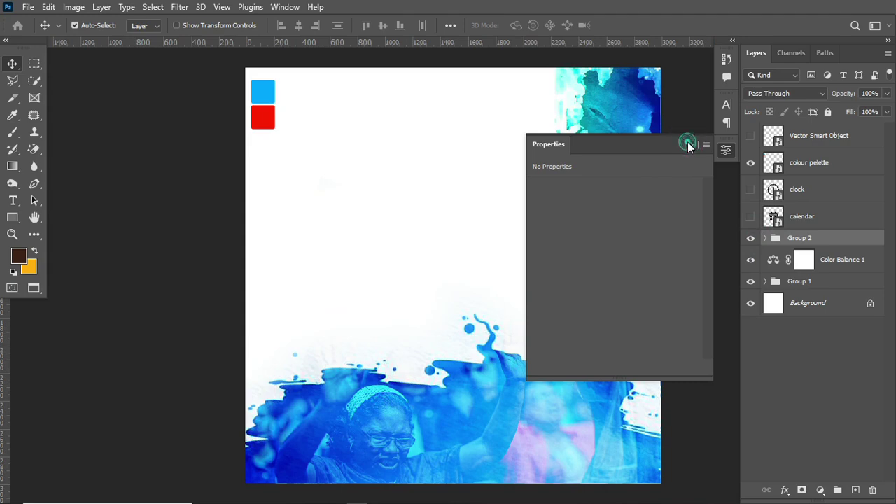
pyautogui.click(687, 142)
pyautogui.click(751, 239)
pyautogui.click(751, 239)
# Add a Color Balance adjustment above Group 2 with midtones at Cyan -45 and Blue +54, and compare with it hidden.
pyautogui.click(820, 490)
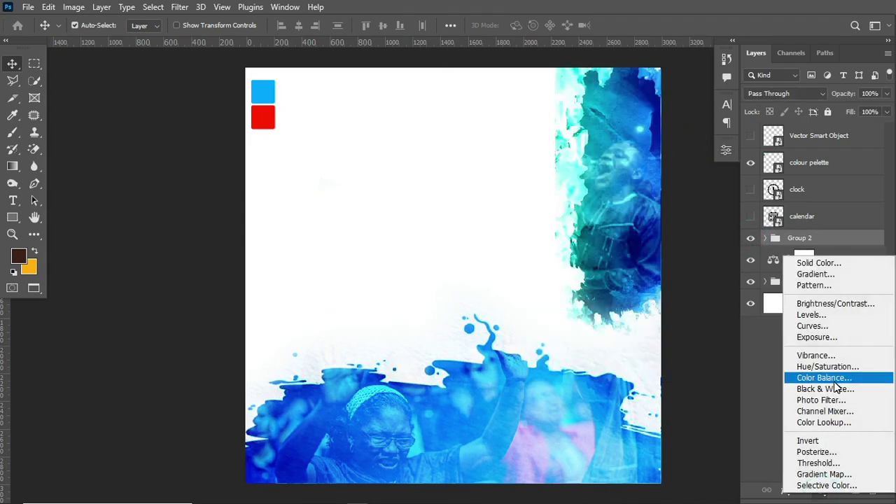
pyautogui.click(824, 378)
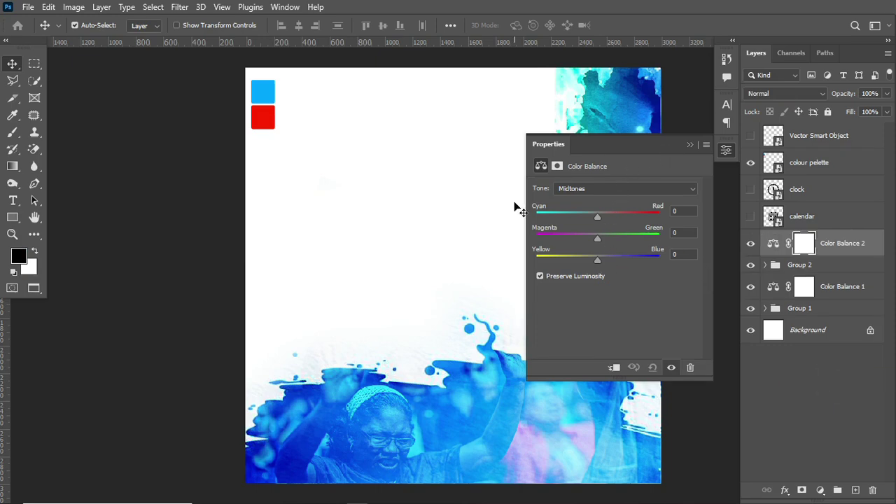
pyautogui.click(602, 217)
pyautogui.moveTo(600, 216); pyautogui.dragTo(569, 218)
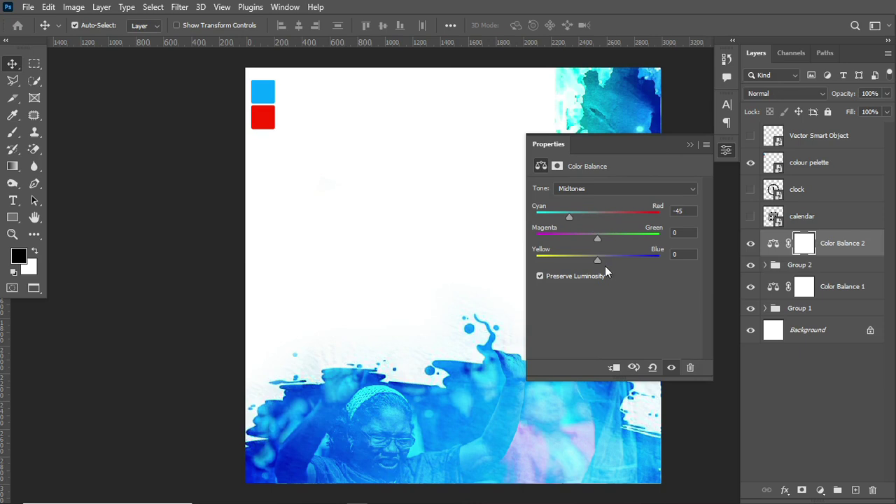
pyautogui.moveTo(600, 260); pyautogui.dragTo(631, 264)
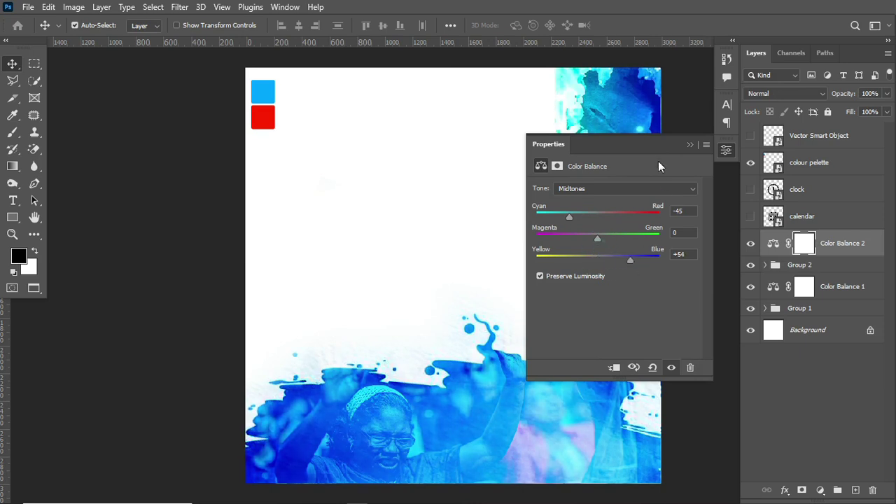
pyautogui.click(693, 144)
pyautogui.click(750, 243)
pyautogui.click(752, 244)
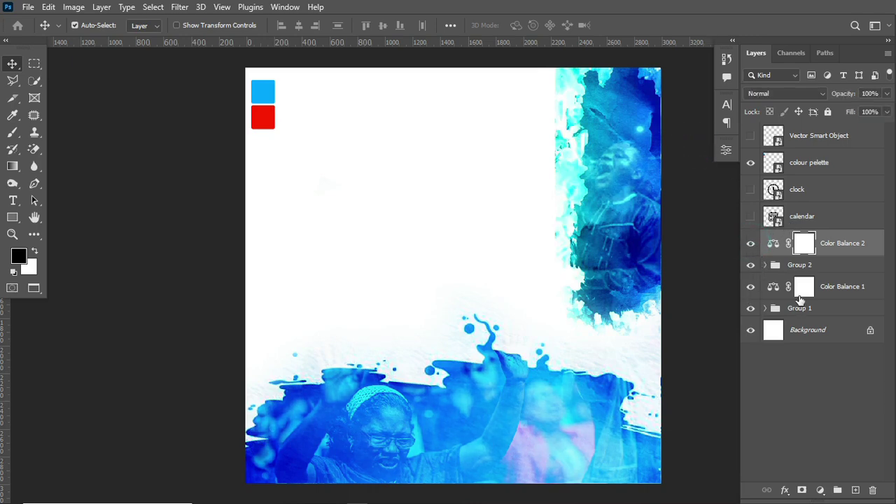
# Paint black with the 800 px soft brush on the mask of Group 2's watercolour layer to fade its left edge.
pyautogui.click(768, 266)
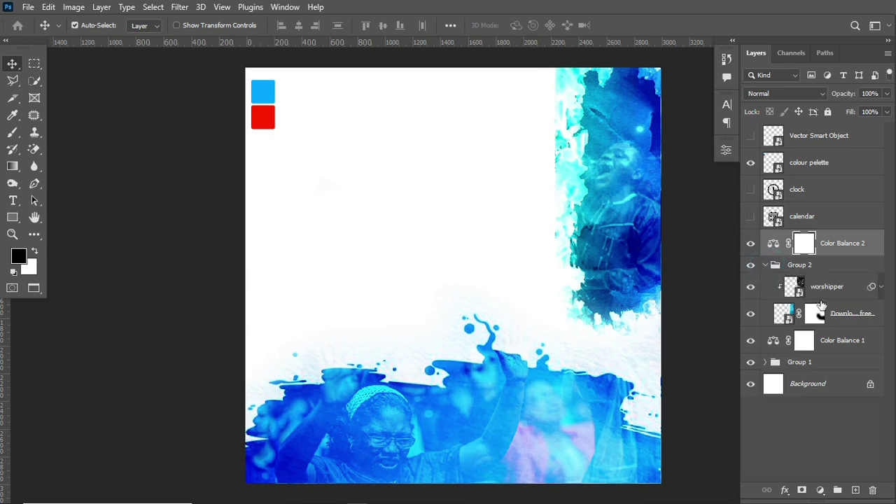
pyautogui.click(793, 317)
pyautogui.click(751, 315)
pyautogui.click(752, 315)
pyautogui.click(816, 315)
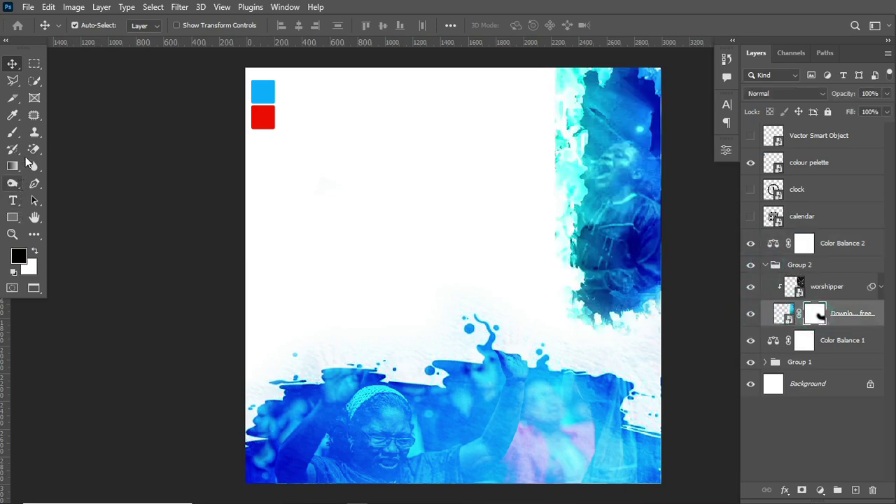
pyautogui.click(14, 135)
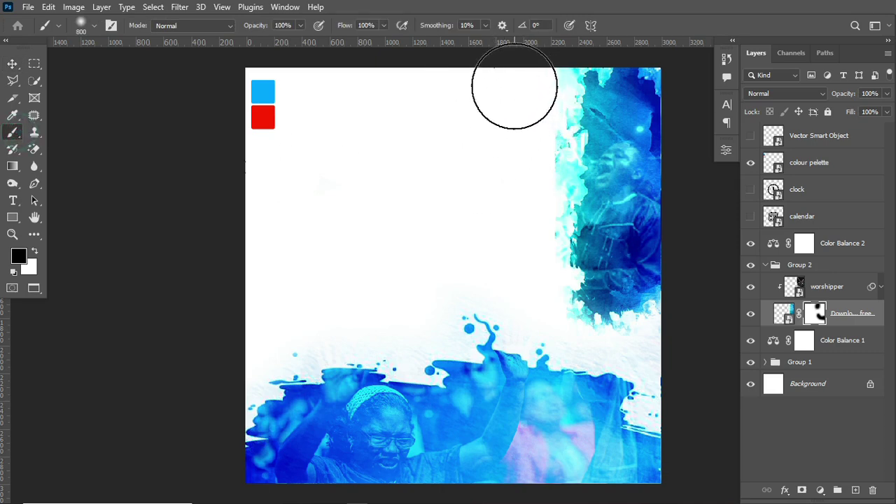
pyautogui.moveTo(521, 115)
pyautogui.mouseDown()
pyautogui.moveTo(525, 343)
pyautogui.moveTo(605, 393)
pyautogui.mouseUp()
pyautogui.click(12, 64)
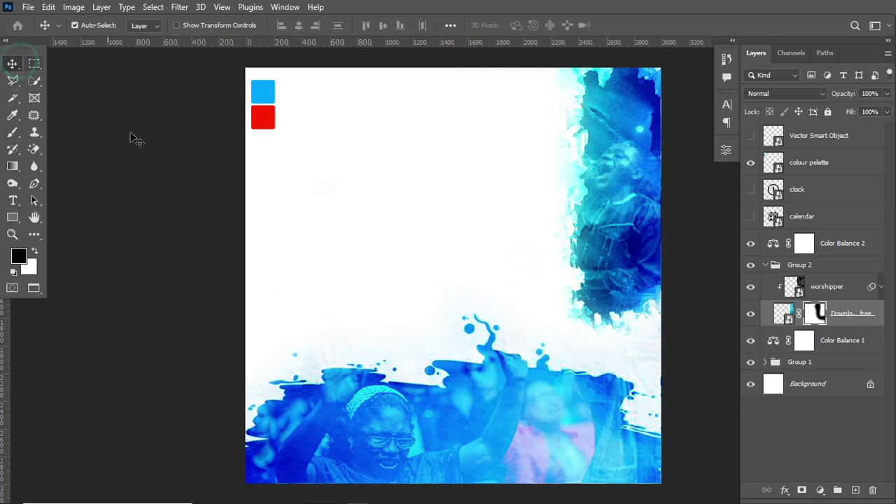
pyautogui.click(767, 266)
# Group both Color Balance adjustments with Group 1 and Group 2, and name the new group BG.
pyautogui.click(842, 252)
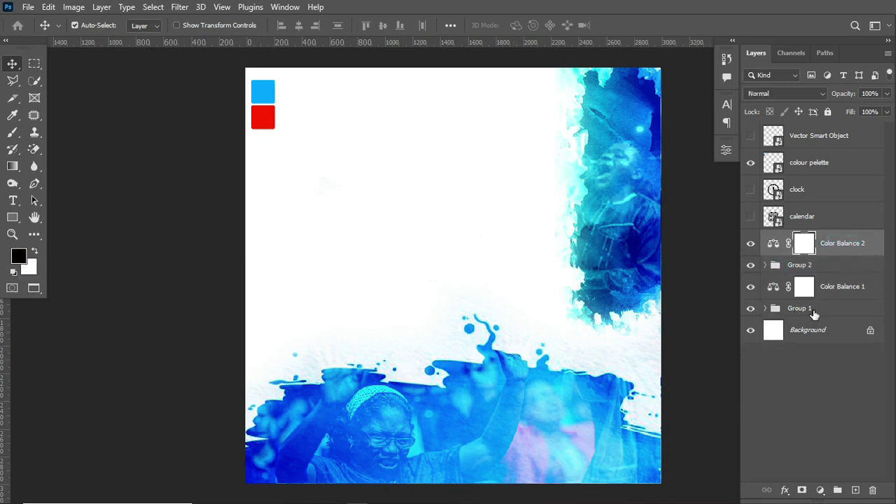
pyautogui.click(835, 310)
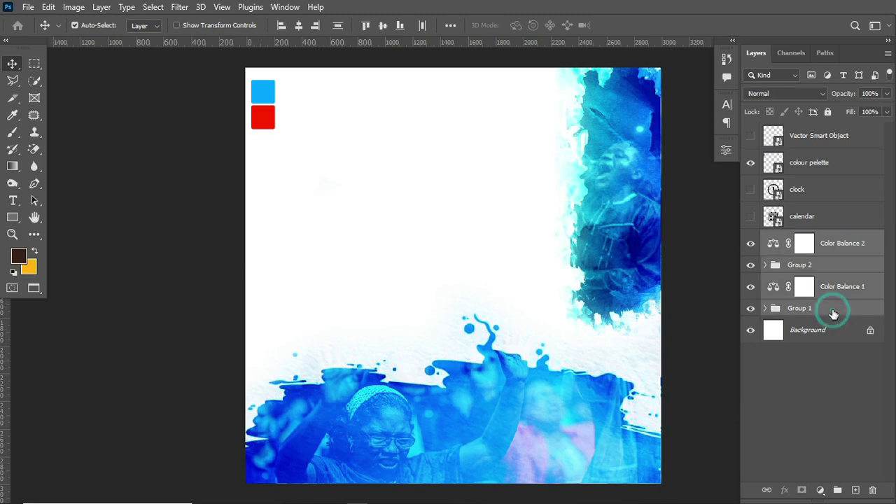
pyautogui.click(836, 249)
pyautogui.click(773, 243)
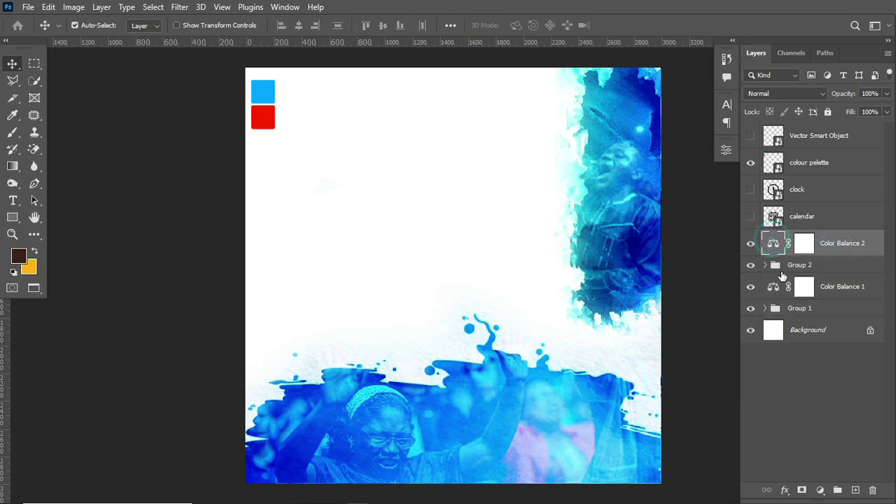
pyautogui.keyDown('shift'); pyautogui.click(826, 310); pyautogui.keyUp('shift')
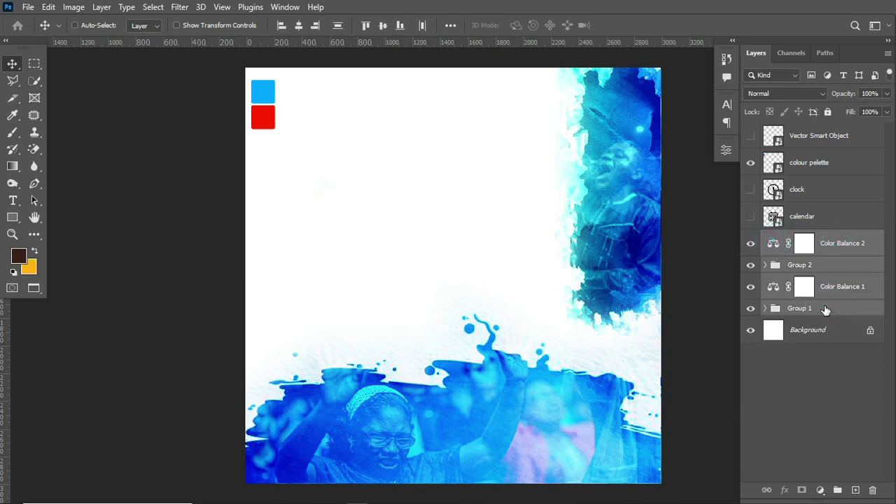
pyautogui.hotkey('ctrl', 'g')
pyautogui.doubleClick(798, 238)
pyautogui.write('BG')
pyautogui.press('Return')
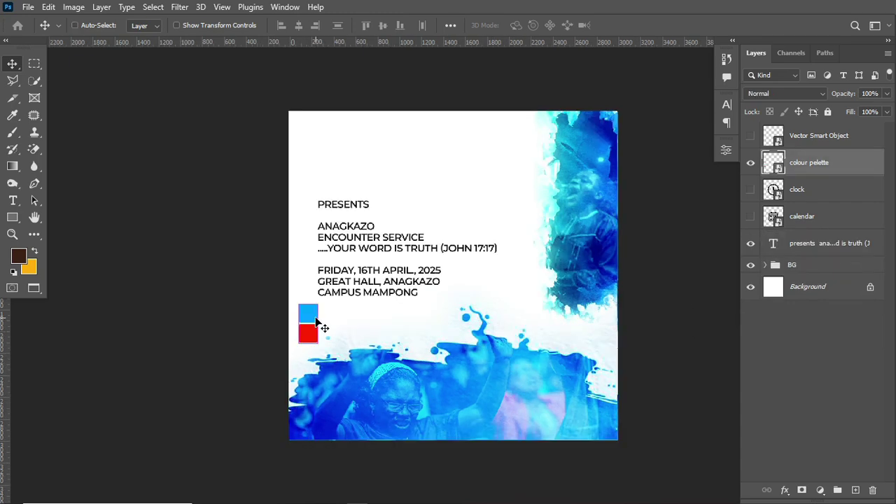
# Start a new guide layout for the canvas with columns and rows turned off and margins turned on.
pyautogui.press('ctrl')
pyautogui.hotkey('ctrl', '+')
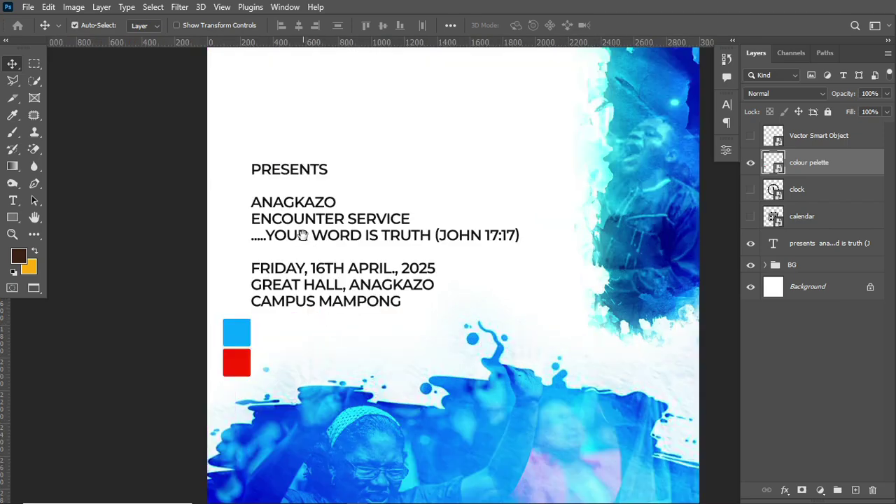
pyautogui.moveTo(348, 236); pyautogui.dragTo(328, 287)
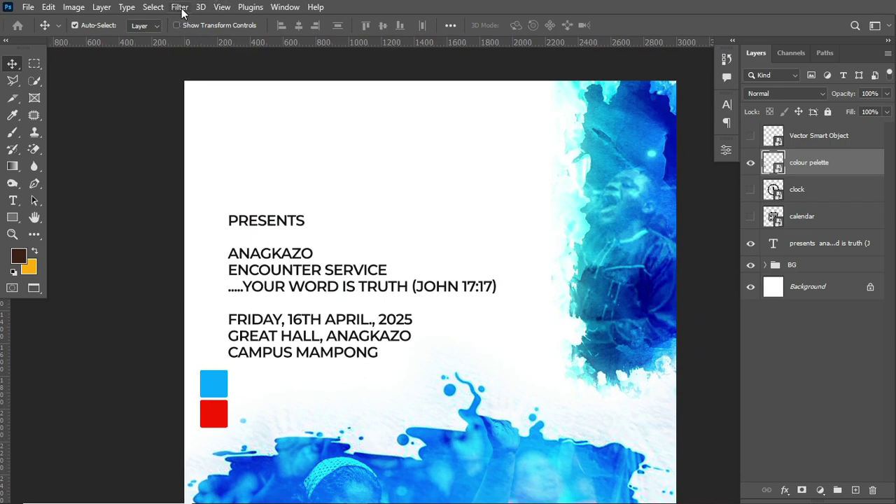
pyautogui.click(224, 10)
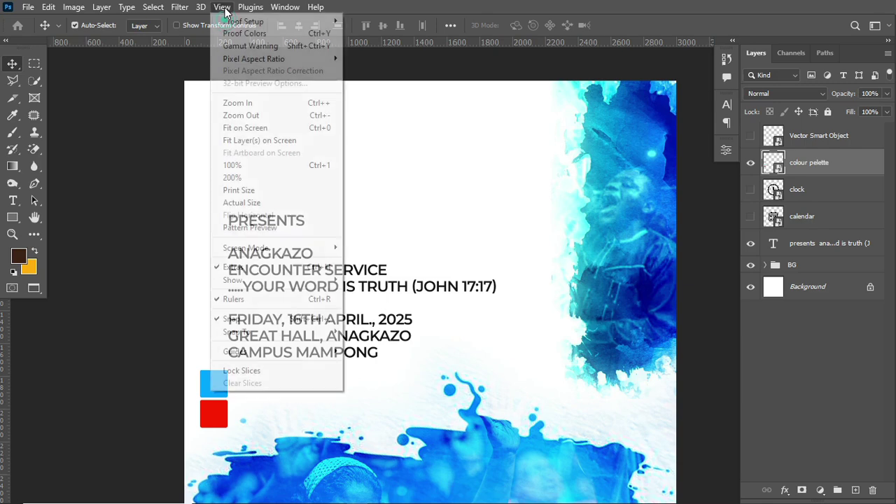
pyautogui.moveTo(320, 350)
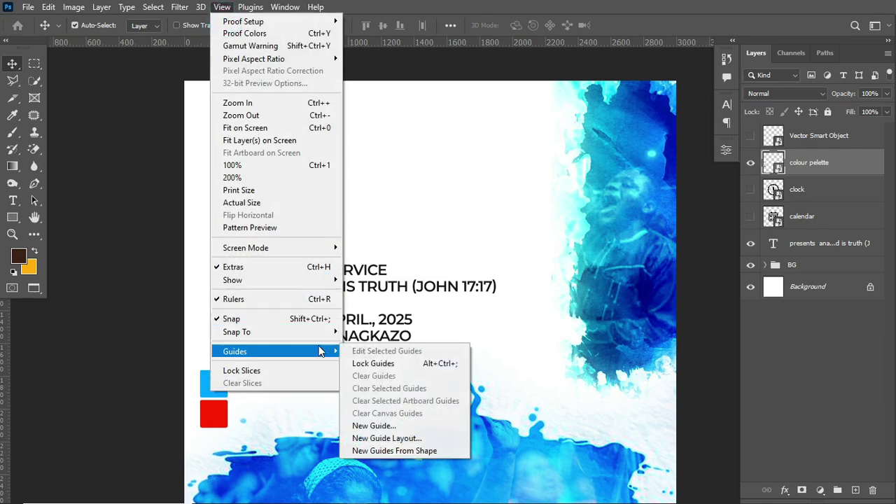
pyautogui.click(407, 439)
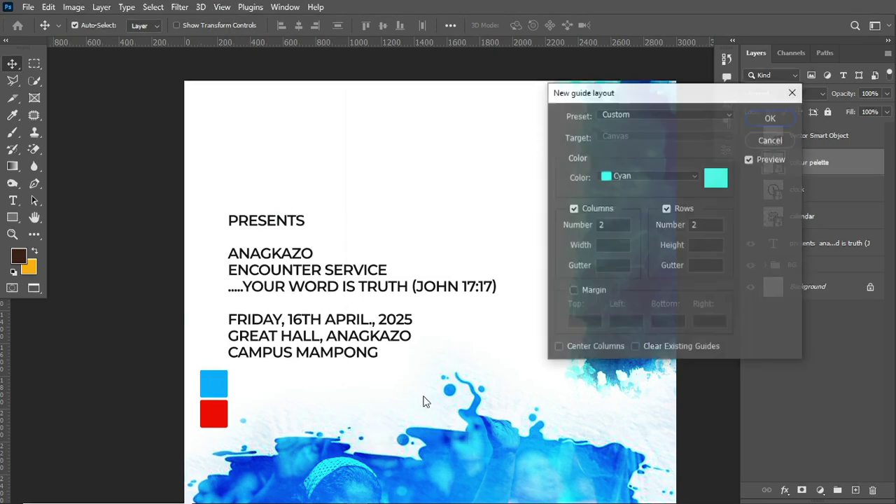
pyautogui.click(574, 208)
pyautogui.click(666, 208)
pyautogui.click(573, 292)
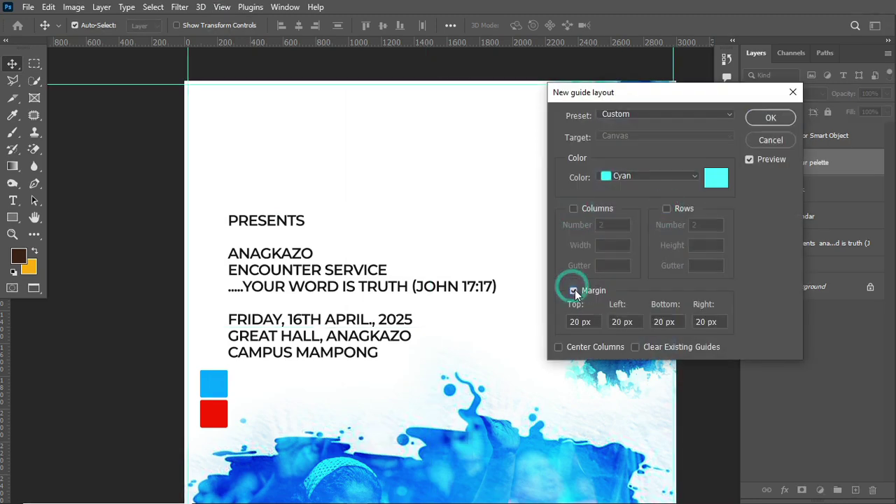
# Set the top, left, bottom and right guide margins to 10% each and create the guides.
pyautogui.click(581, 321)
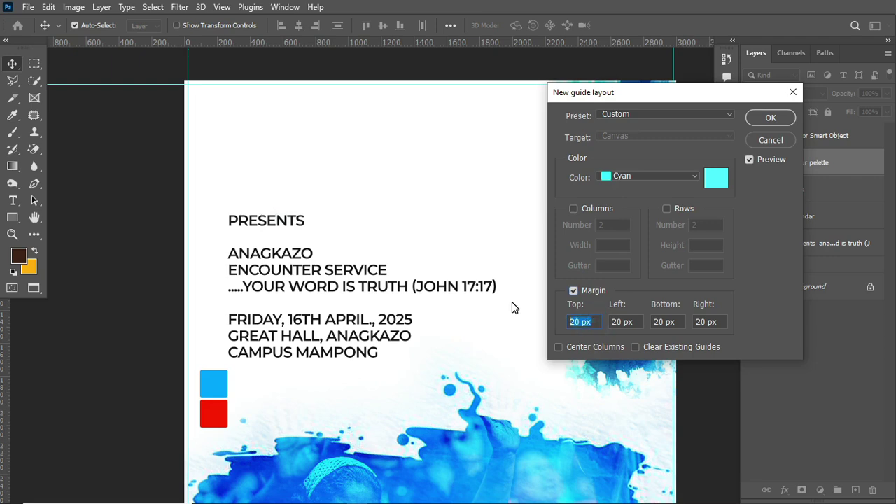
pyautogui.write('10%')
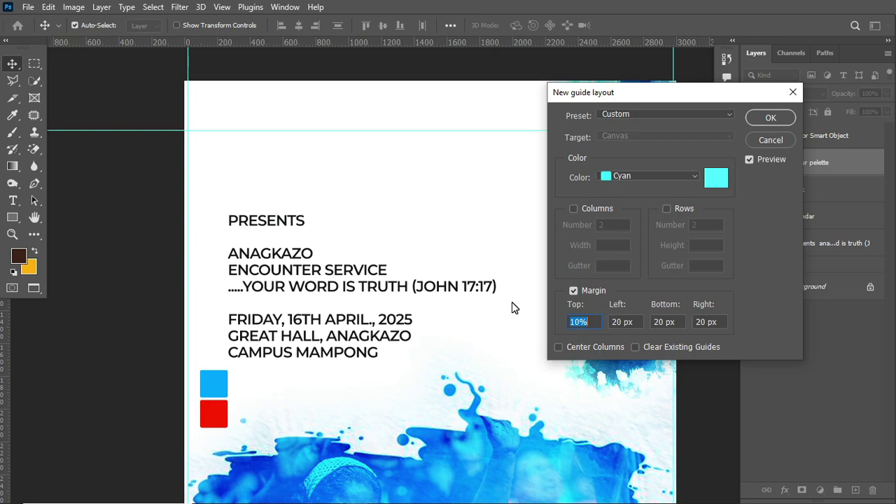
pyautogui.press('Tab')
pyautogui.write('10%')
pyautogui.press('Tab')
pyautogui.write('10%')
pyautogui.press('Tab')
pyautogui.write('10%')
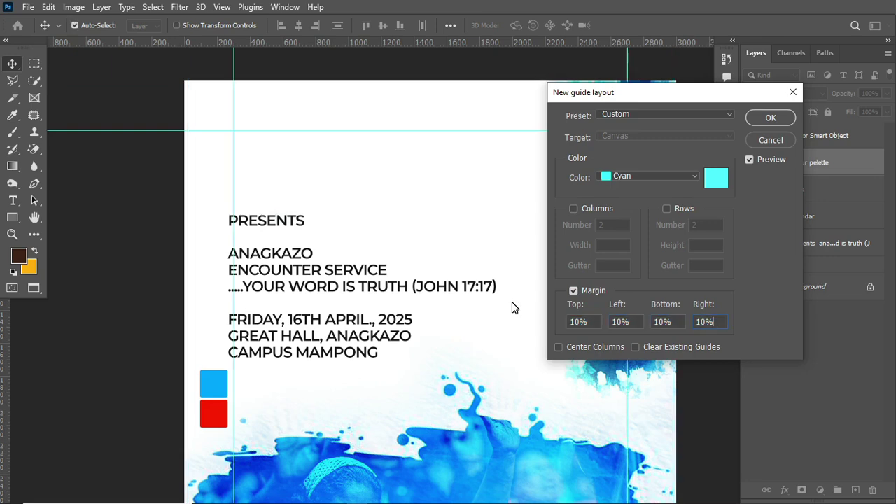
pyautogui.click(769, 118)
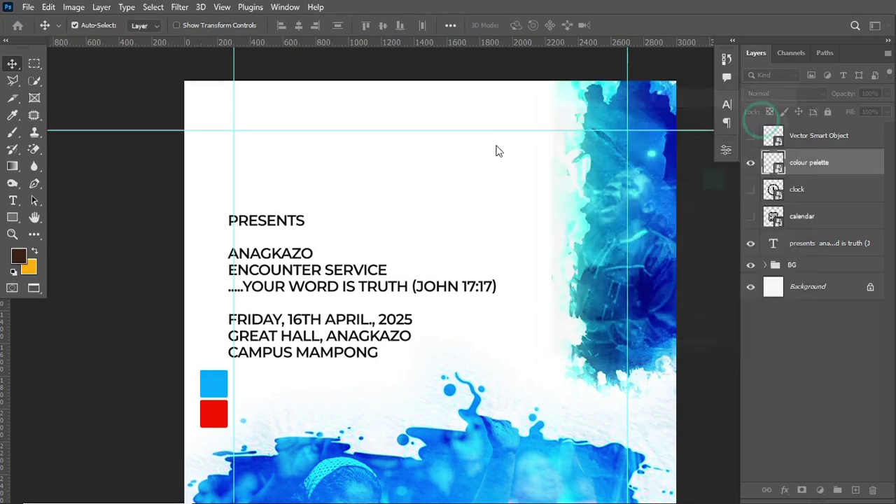
# Show the Celebration Church logo layer and place the logo in the corner where the upper and left margin guides meet.
pyautogui.click(752, 138)
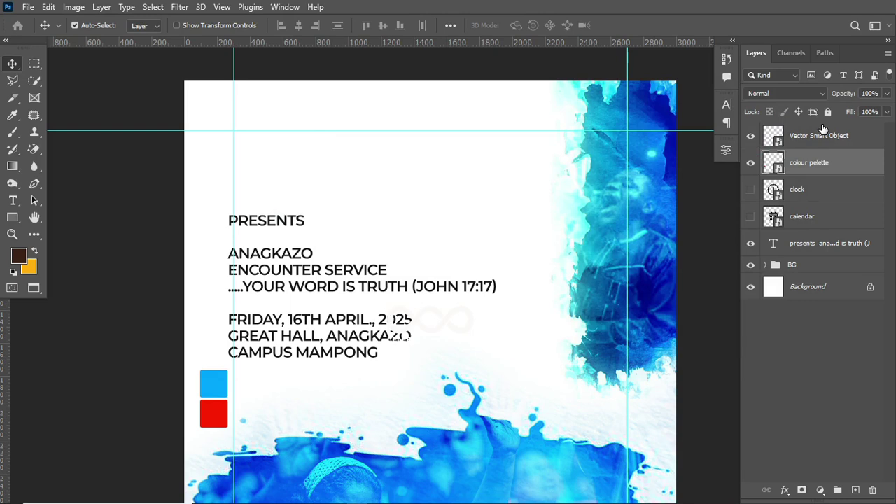
pyautogui.click(821, 133)
pyautogui.hotkey('ctrl', 't')
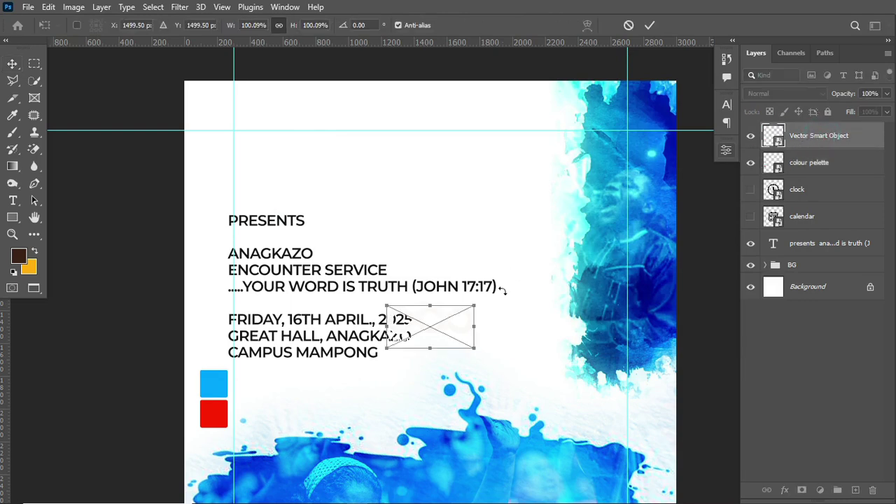
pyautogui.moveTo(431, 325); pyautogui.dragTo(307, 153)
pyautogui.press('Return')
# Add a dark #1e1e1e Color Overlay in Normal mode at 100% opacity to the logo layer.
pyautogui.click(861, 131)
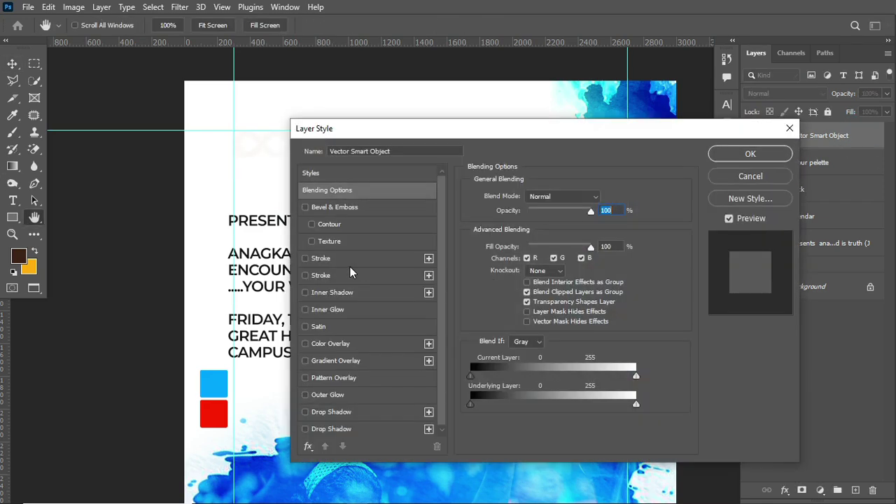
pyautogui.click(335, 343)
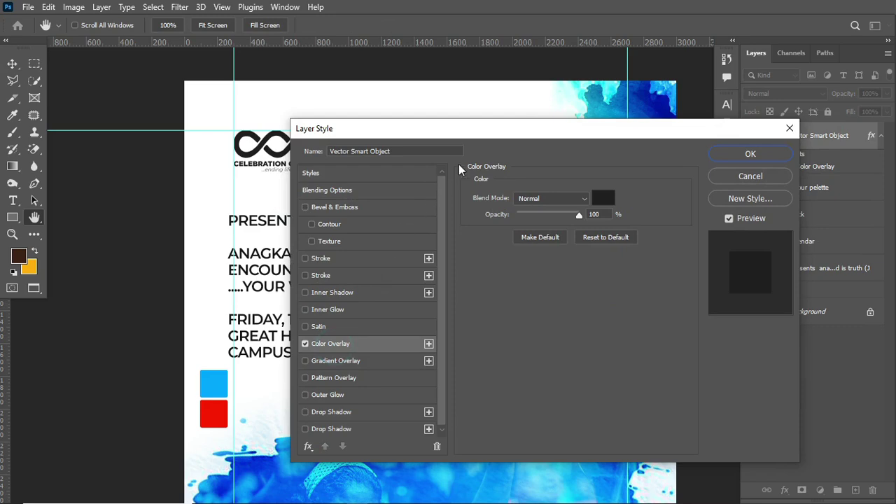
pyautogui.click(510, 131)
pyautogui.moveTo(516, 138); pyautogui.dragTo(572, 169)
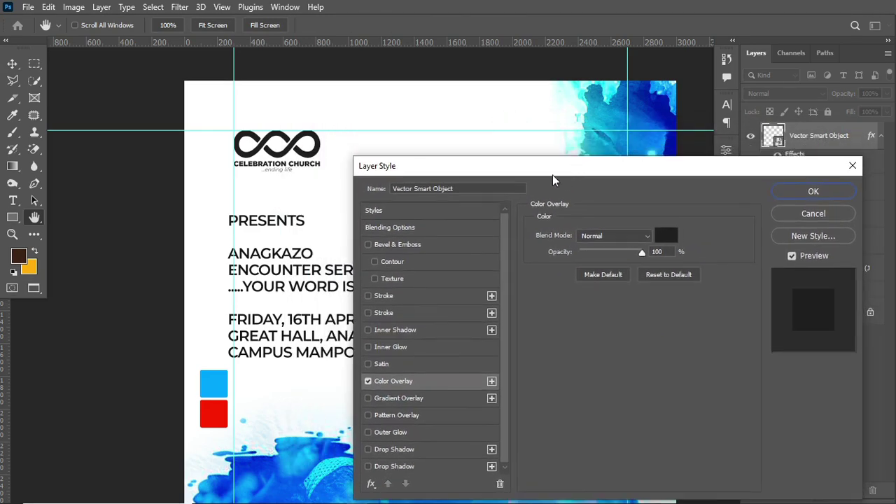
pyautogui.click(799, 189)
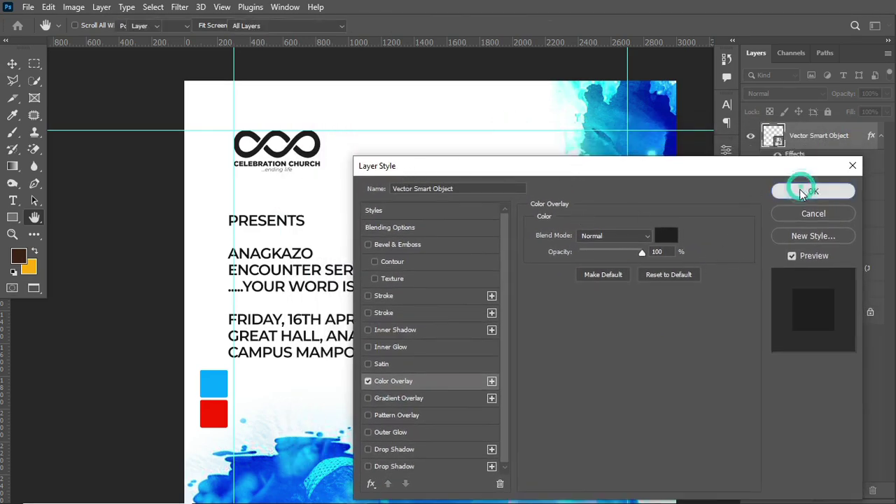
# Check the logo's Color Overlay settings and its overlay colour in the colour picker without changing them.
pyautogui.hotkey('ctrl', '+')
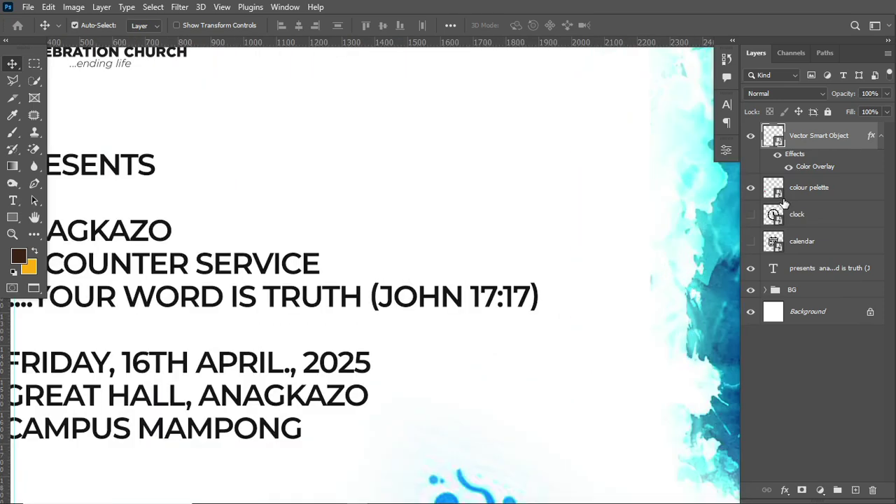
pyautogui.moveTo(344, 183); pyautogui.dragTo(428, 300)
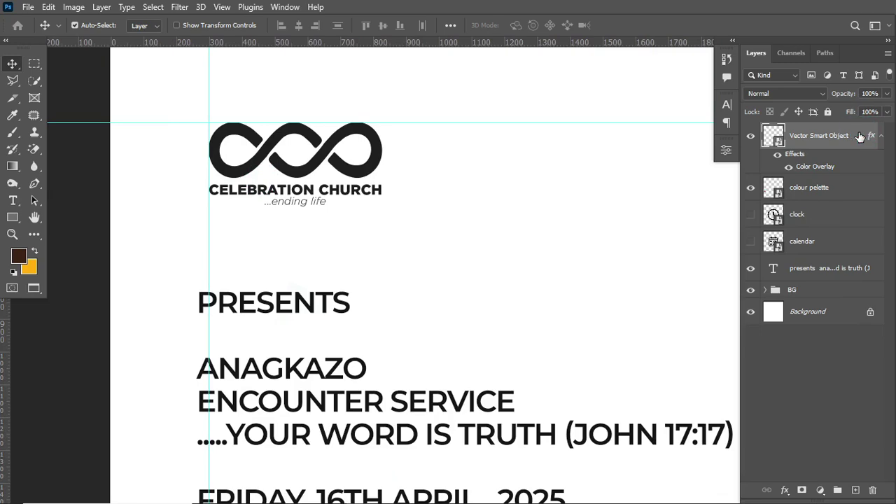
pyautogui.doubleClick(853, 178)
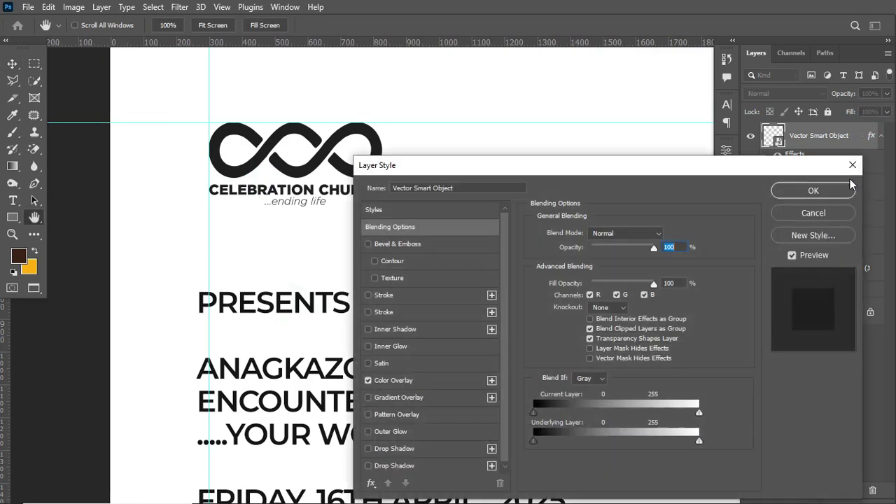
pyautogui.click(419, 384)
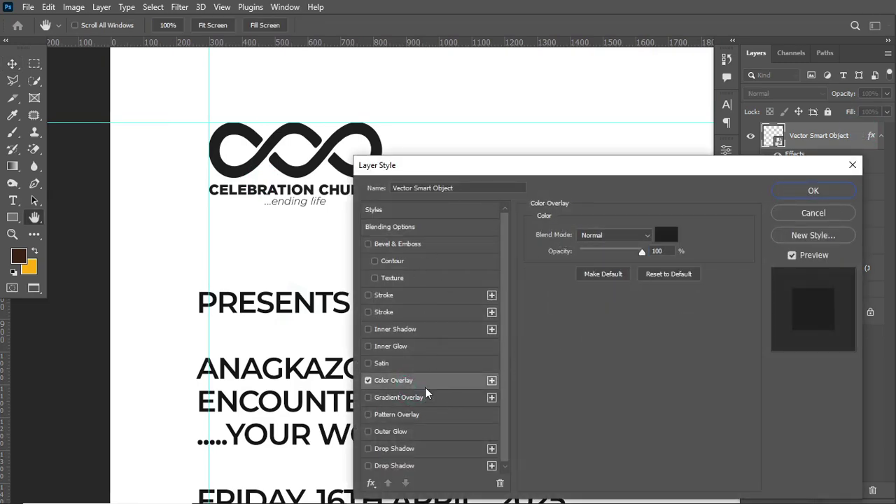
pyautogui.click(667, 235)
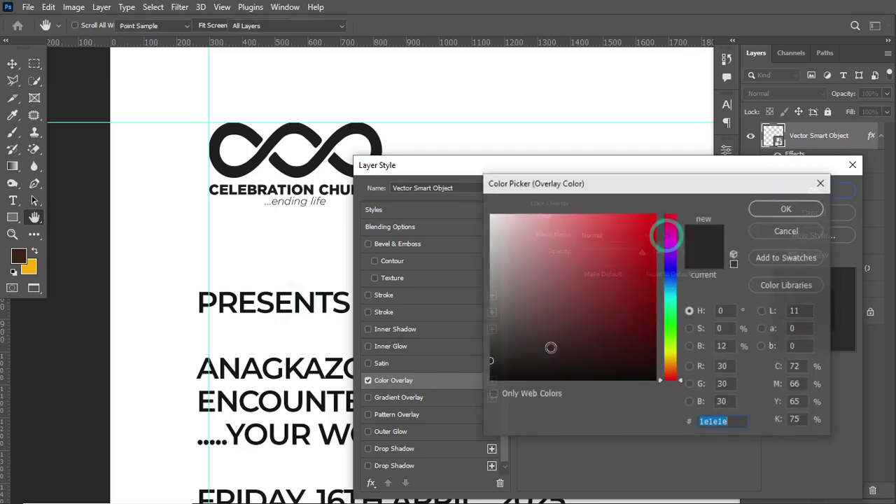
pyautogui.click(805, 231)
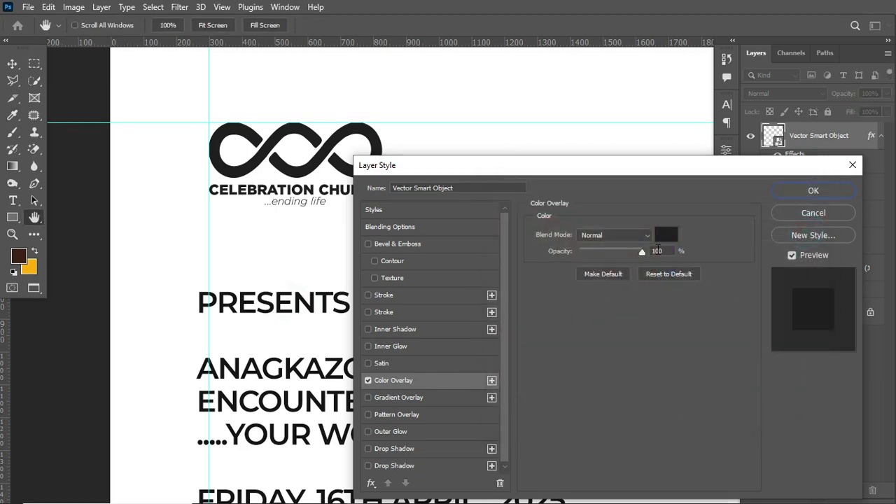
pyautogui.click(827, 194)
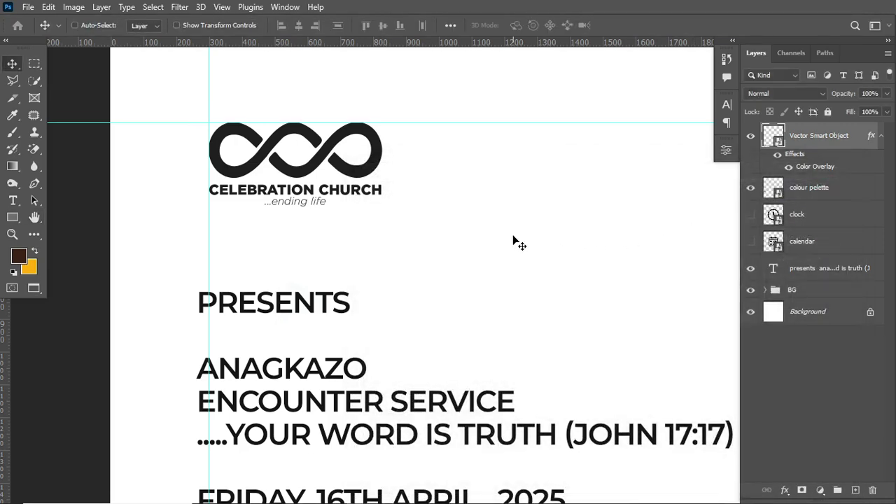
# Cut the lines "ANAGKAZO ENCOUNTER SERVICE" out of the event text block and move the remaining text farther down the flyer.
pyautogui.hotkey('ctrl', '-')
pyautogui.hotkey('ctrl', '-')
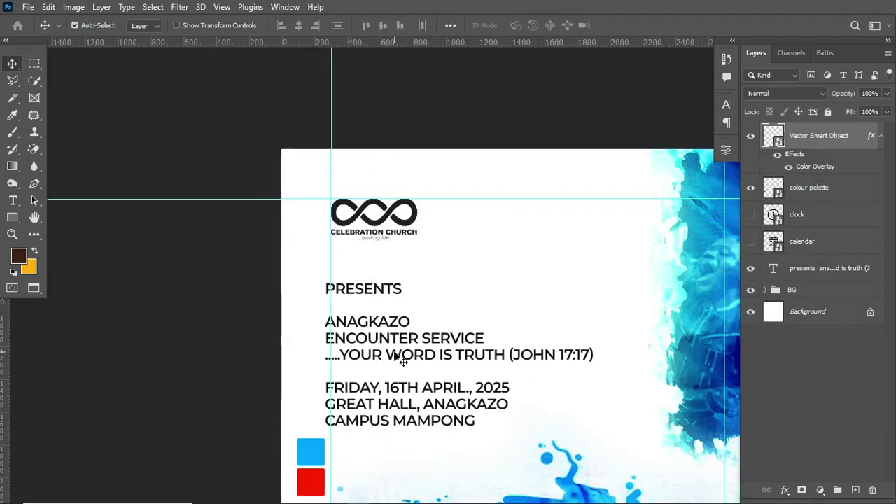
pyautogui.press('t')
pyautogui.moveTo(327, 321); pyautogui.dragTo(490, 343)
pyautogui.press('BackSpace')
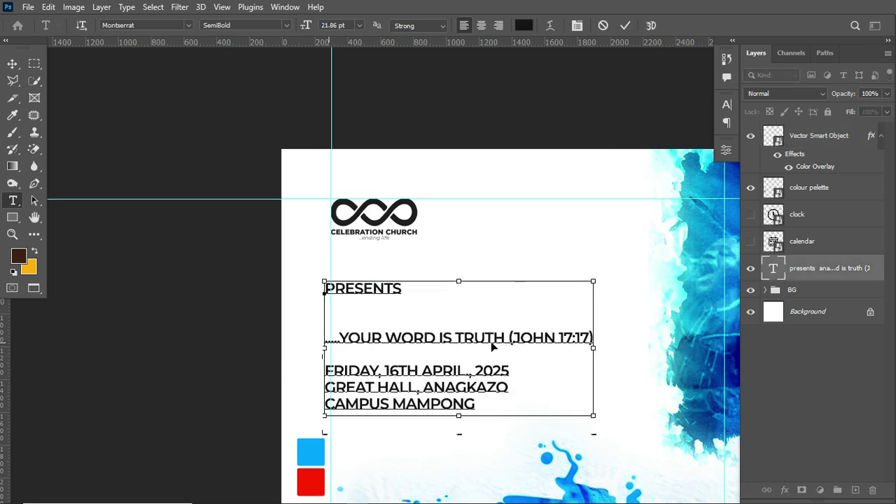
pyautogui.hotkey('ctrl', 'Return')
pyautogui.moveTo(384, 292); pyautogui.dragTo(400, 393)
# Paste "ANAGKAZO ENCOUNTER SERVICE" as a separate text layer between the logo and PRESENTS, and enlarge it to about 31.73 pt.
pyautogui.click(374, 301)
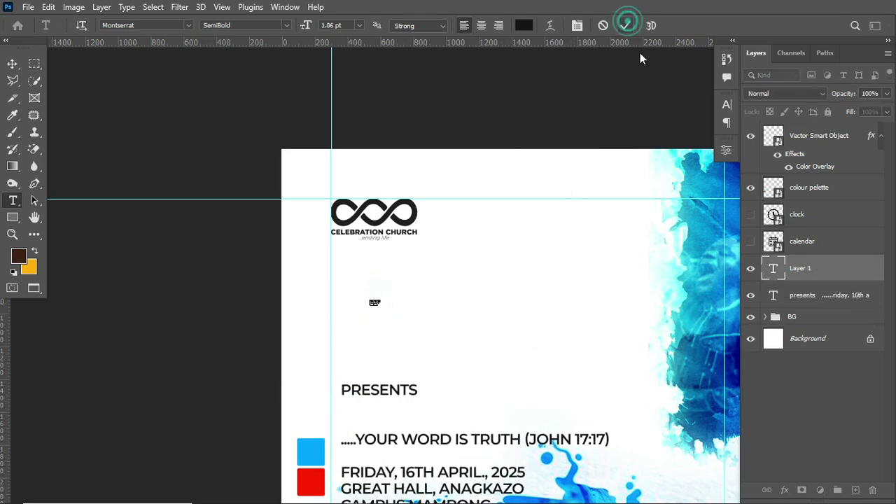
pyautogui.click(625, 23)
pyautogui.hotkey('ctrl', 't')
pyautogui.moveTo(376, 306); pyautogui.dragTo(600, 354)
pyautogui.click(649, 26)
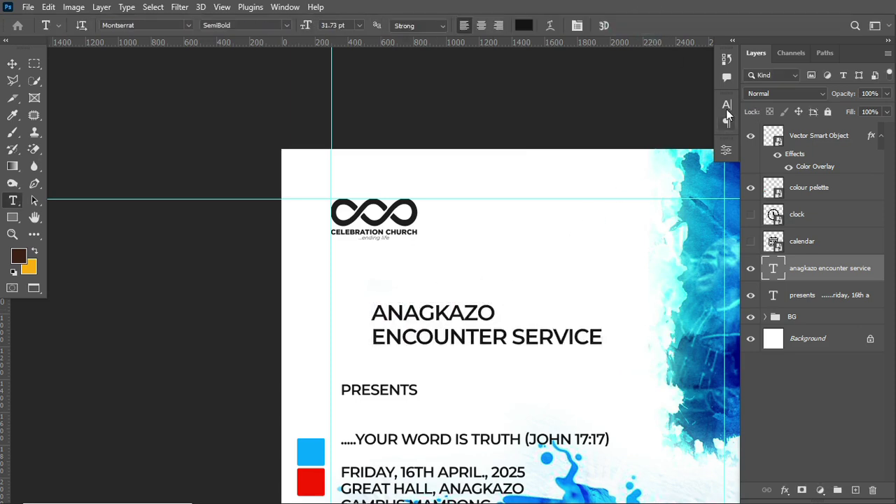
# Change the font of the "ANAGKAZO ENCOUNTER SERVICE" title to Bebas Neue Regular with faux italic.
pyautogui.click(727, 105)
pyautogui.click(630, 123)
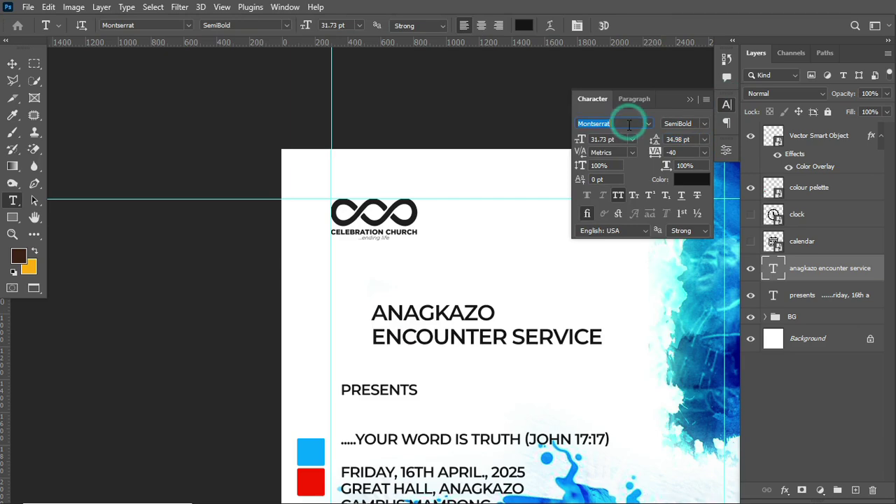
pyautogui.write('BEB')
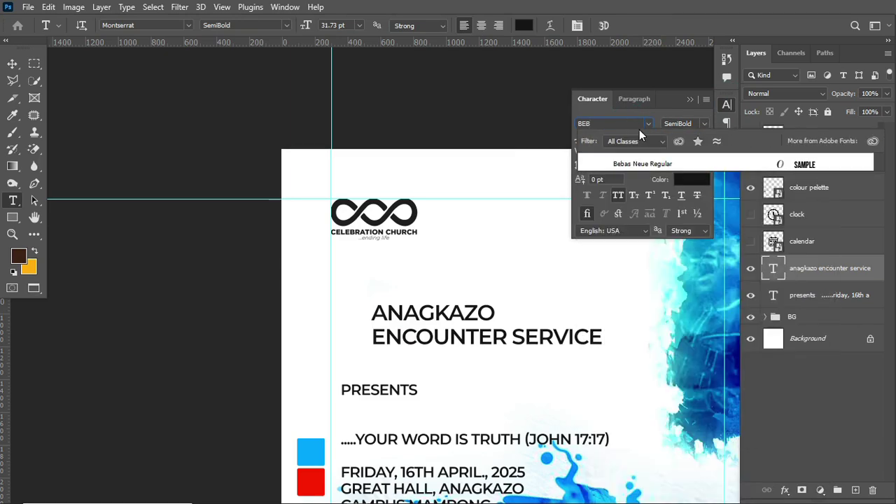
pyautogui.click(645, 164)
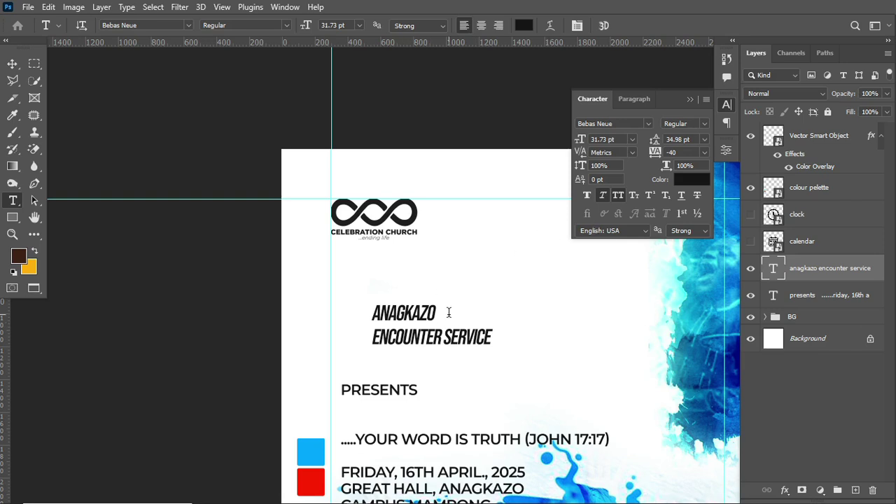
# Enlarge the word ANAGKAZO to 61 pt and tighten the title's leading to 26 pt.
pyautogui.moveTo(374, 313); pyautogui.dragTo(468, 314)
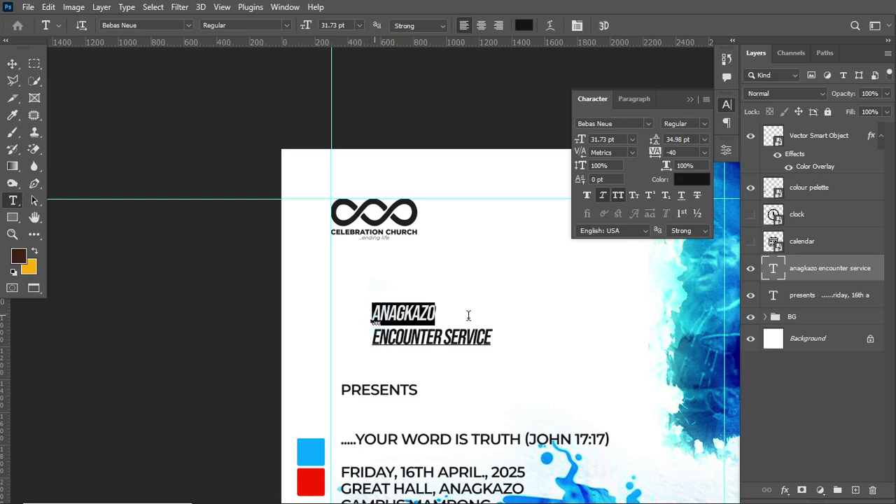
pyautogui.moveTo(581, 139); pyautogui.dragTo(601, 142)
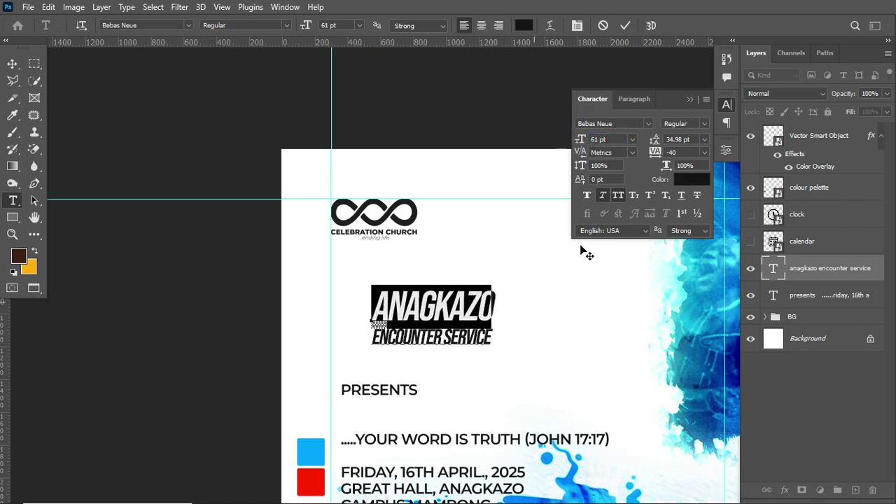
pyautogui.click(632, 25)
pyautogui.moveTo(656, 140); pyautogui.dragTo(656, 135)
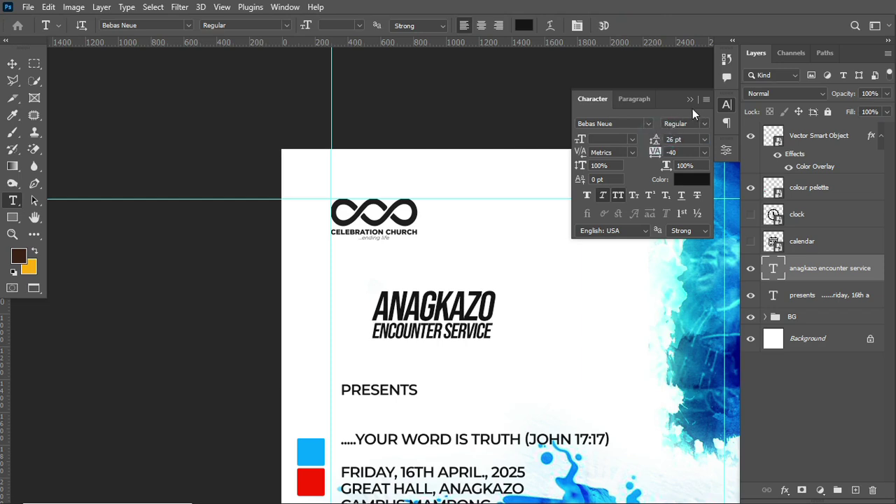
pyautogui.click(691, 99)
# Scale the "ANAGKAZO ENCOUNTER SERVICE" title to about 245% and align its left edge with the left margin guide below the logo.
pyautogui.hotkey('ctrl', 't')
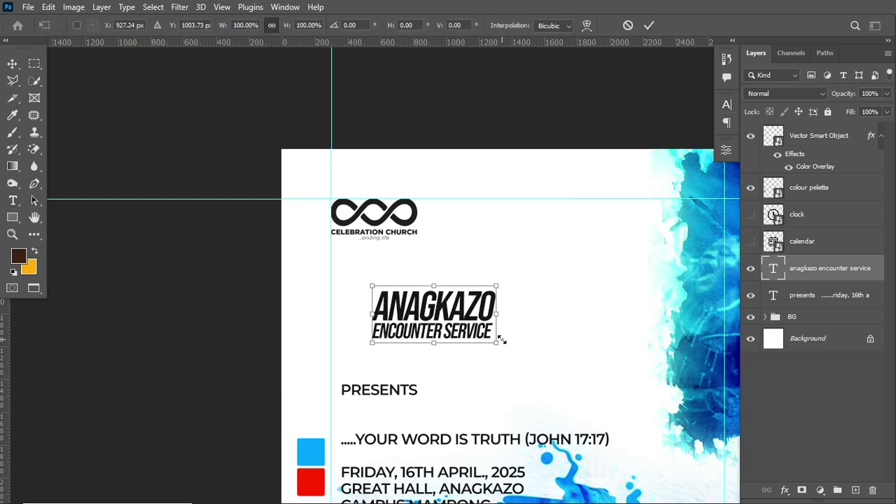
pyautogui.moveTo(498, 342); pyautogui.dragTo(616, 397)
pyautogui.moveTo(517, 353); pyautogui.dragTo(480, 328)
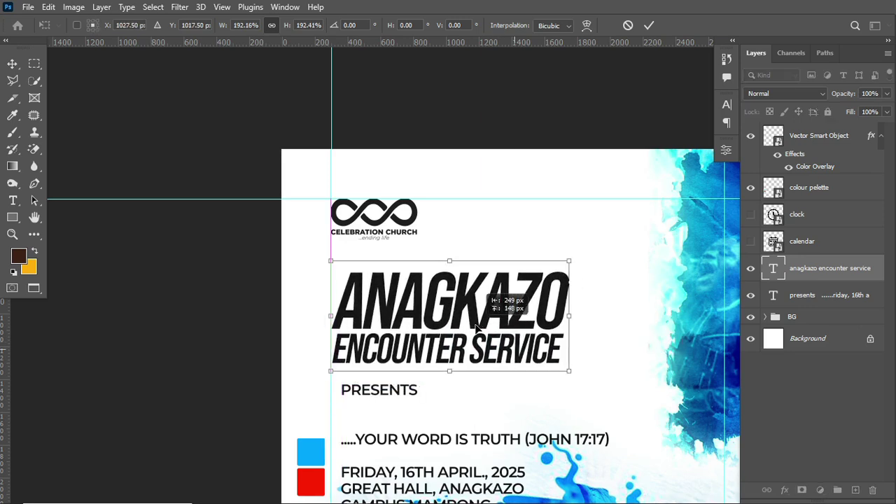
pyautogui.moveTo(569, 370); pyautogui.dragTo(642, 378)
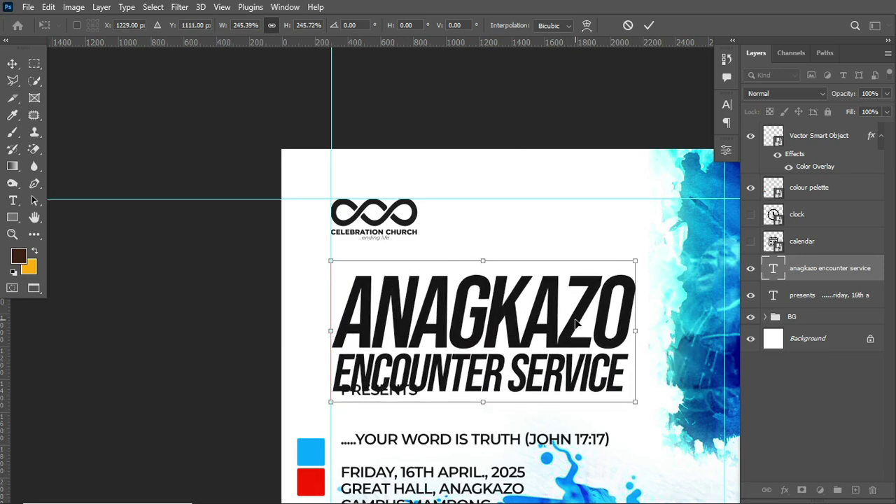
pyautogui.moveTo(571, 344); pyautogui.dragTo(570, 337)
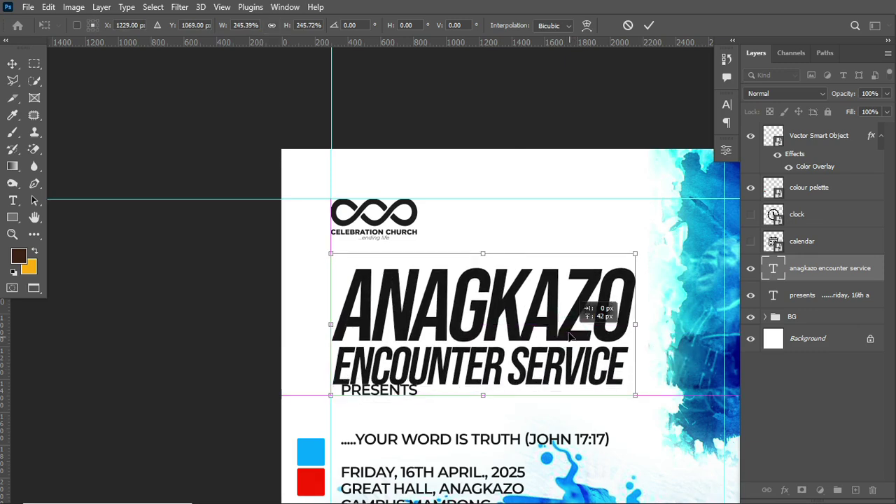
pyautogui.click(649, 25)
# Recolour the word ANAGKAZO with the blue of the colour palette swatch, 00a3ff.
pyautogui.click(348, 295)
pyautogui.hotkey('ctrl', 'a')
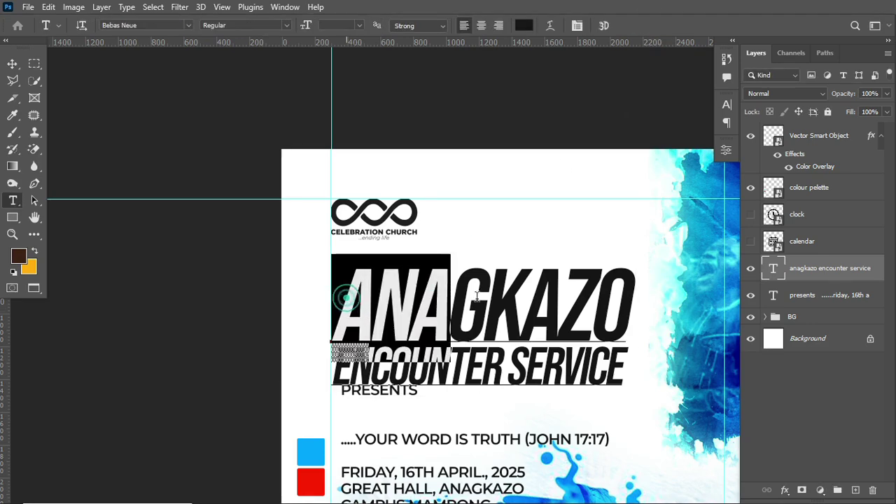
pyautogui.click(525, 26)
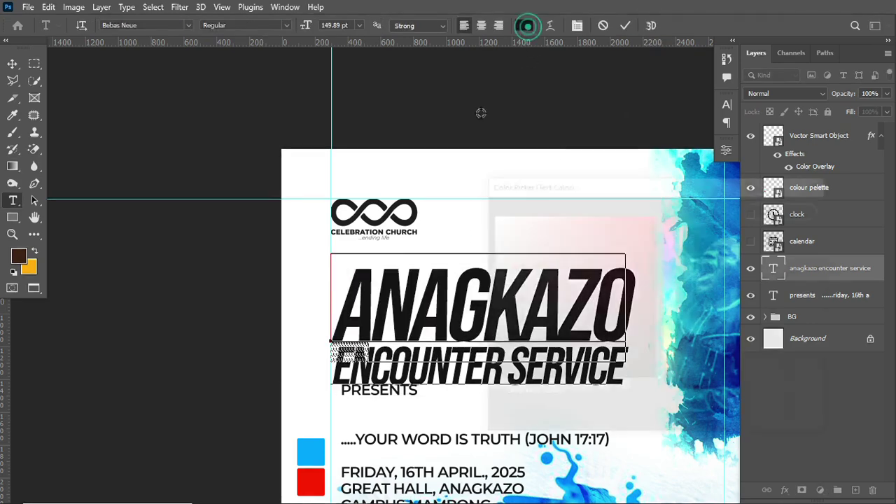
pyautogui.click(311, 451)
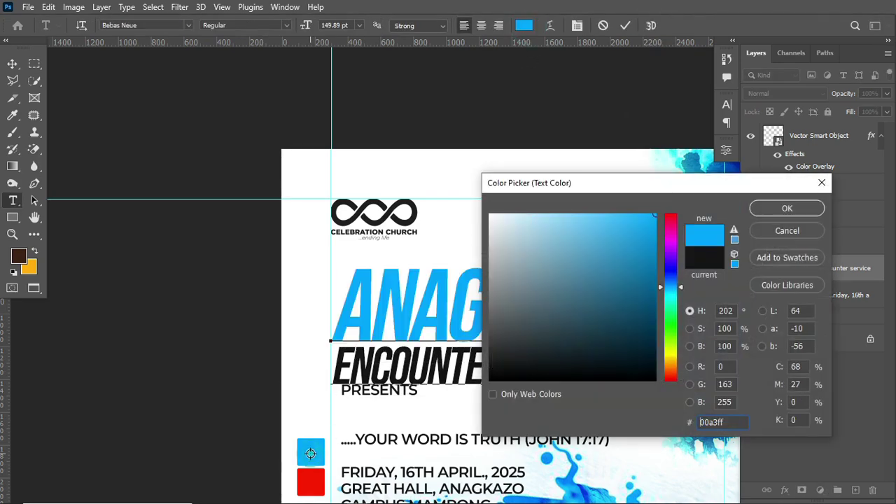
pyautogui.click(784, 208)
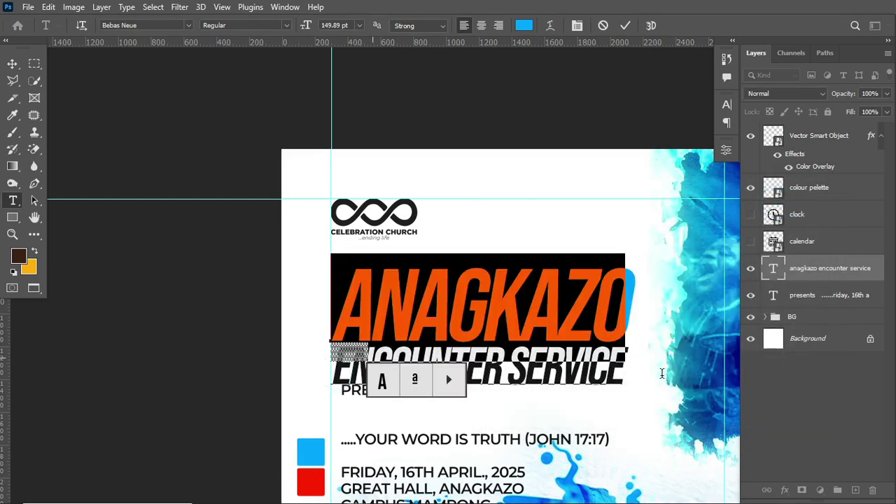
pyautogui.click(625, 25)
# Recolour the "ENCOUNTER SERVICE" line of the title red, ff2100.
pyautogui.moveTo(333, 362); pyautogui.dragTo(660, 363)
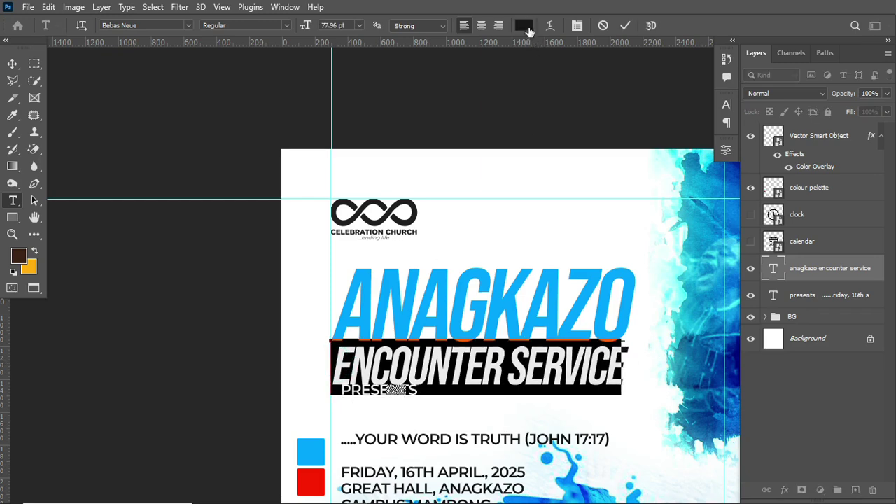
pyautogui.click(529, 29)
pyautogui.write('ff2100')
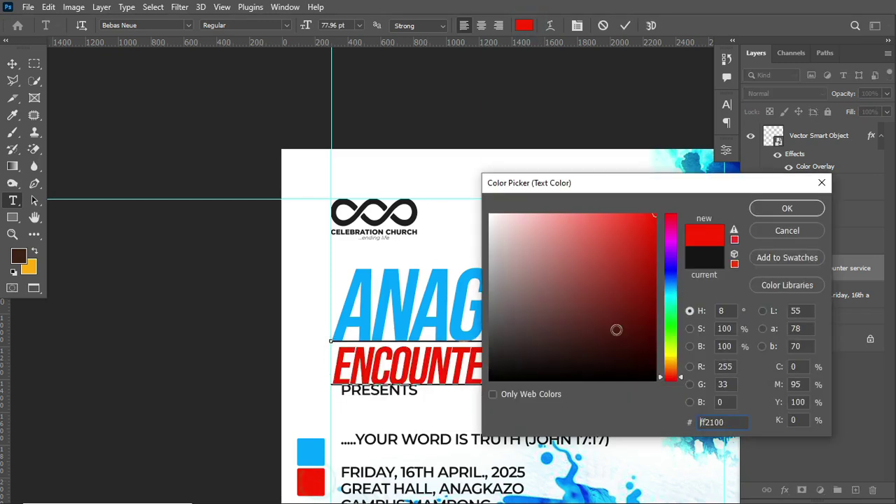
pyautogui.click(787, 208)
pyautogui.click(626, 25)
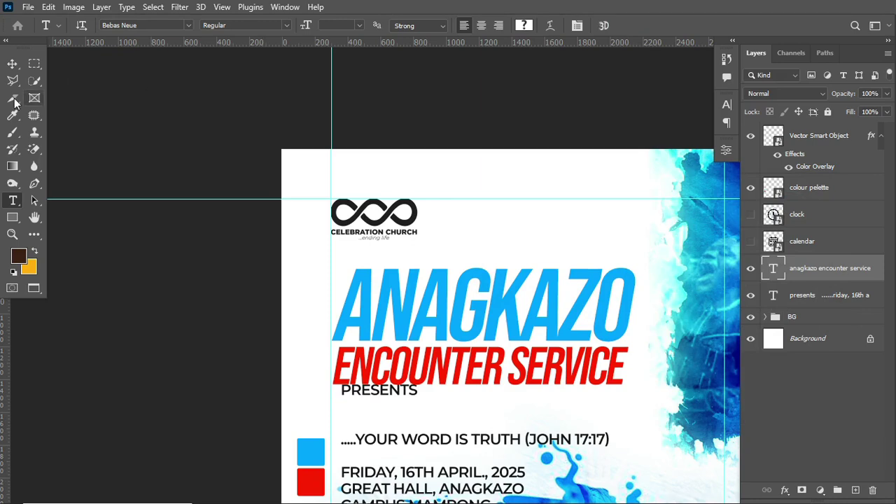
# Take the line ".....YOUR WORD IS TRUTH (JOHN 17:17)" out of the event text block, keeping a copy, and move the block farther down the flyer.
pyautogui.click(12, 64)
pyautogui.scroll(-1, 542, 290)
pyautogui.moveTo(543, 289); pyautogui.dragTo(480, 208)
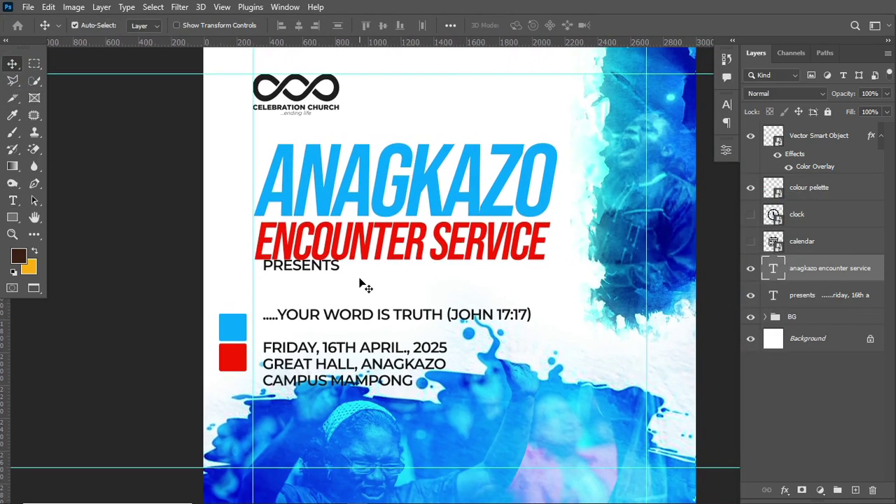
pyautogui.press('t')
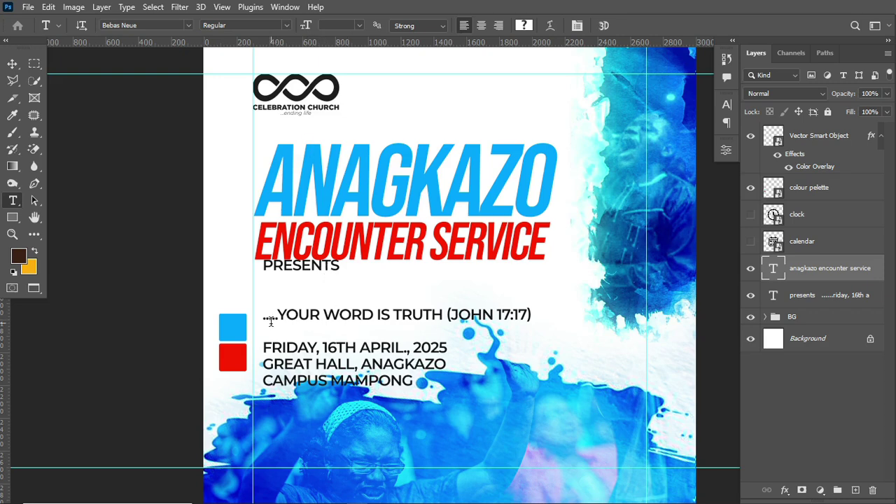
pyautogui.moveTo(264, 316); pyautogui.dragTo(558, 312)
pyautogui.hotkey('ctrl', 'c')
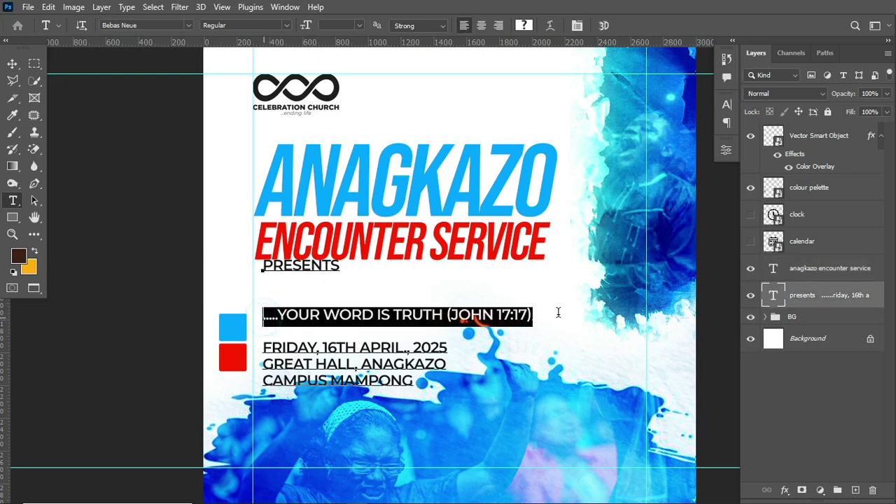
pyautogui.press('BackSpace')
pyautogui.hotkey('ctrl', 'Return')
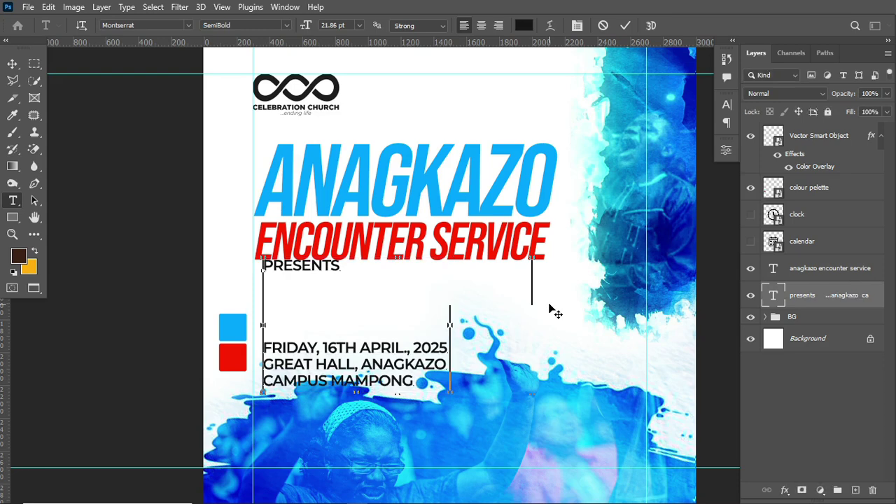
pyautogui.moveTo(396, 377); pyautogui.dragTo(399, 430)
# Add a separate text layer below the title at about 21.73 pt and paste ".....YOUR WORD IS TRUTH (JOHN 17:17)" into it.
pyautogui.click(431, 284)
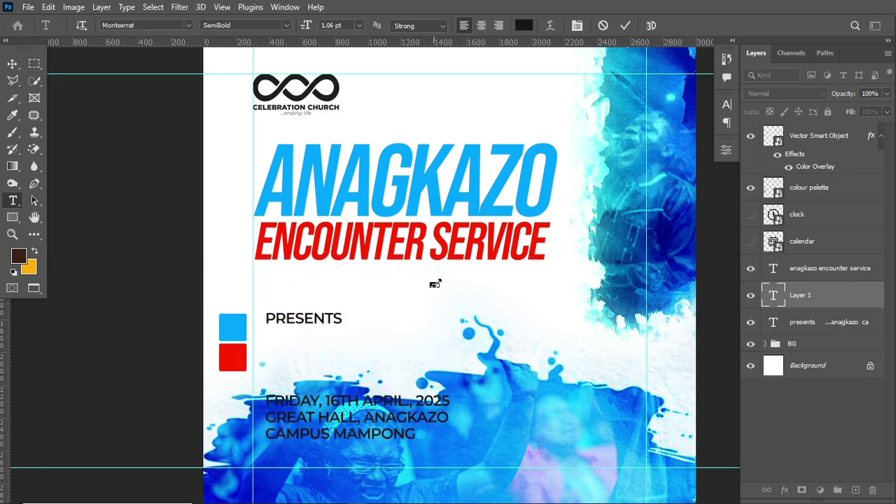
pyautogui.click(623, 26)
pyautogui.hotkey('ctrl', 't')
pyautogui.moveTo(479, 294); pyautogui.dragTo(540, 296)
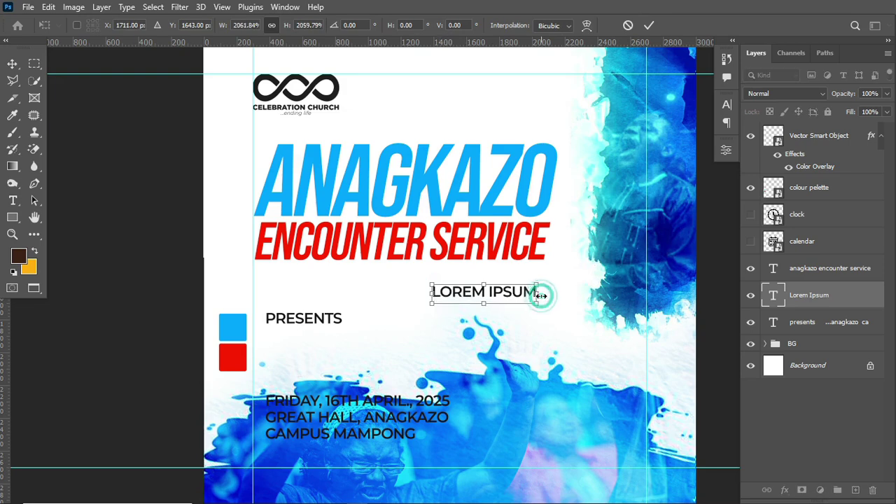
pyautogui.doubleClick(506, 294)
pyautogui.click(506, 294)
pyautogui.hotkey('ctrl', 'a')
pyautogui.hotkey('ctrl', 'v')
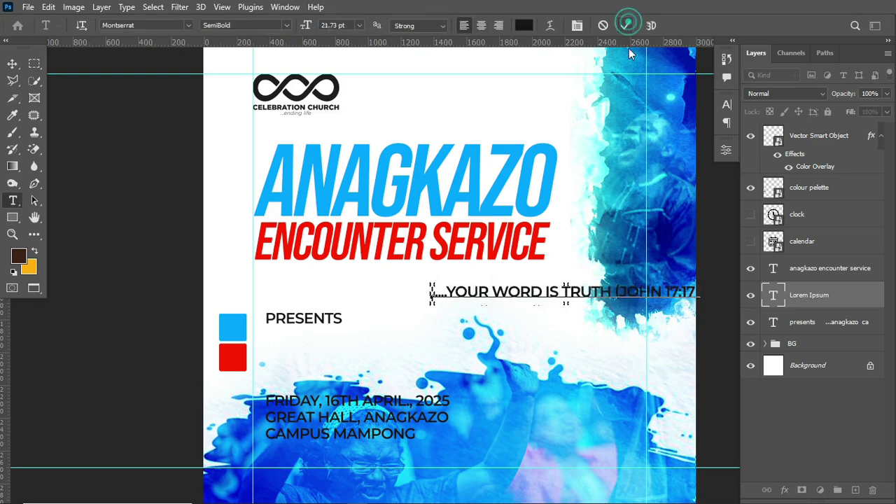
pyautogui.click(626, 25)
# Shrink the scripture line to about 71% and place it directly under "ENCOUNTER SERVICE", flush with the title's right end.
pyautogui.moveTo(585, 294); pyautogui.dragTo(435, 274)
pyautogui.hotkey('ctrl', 't')
pyautogui.moveTo(280, 283); pyautogui.dragTo(377, 292)
pyautogui.moveTo(356, 297); pyautogui.dragTo(357, 296)
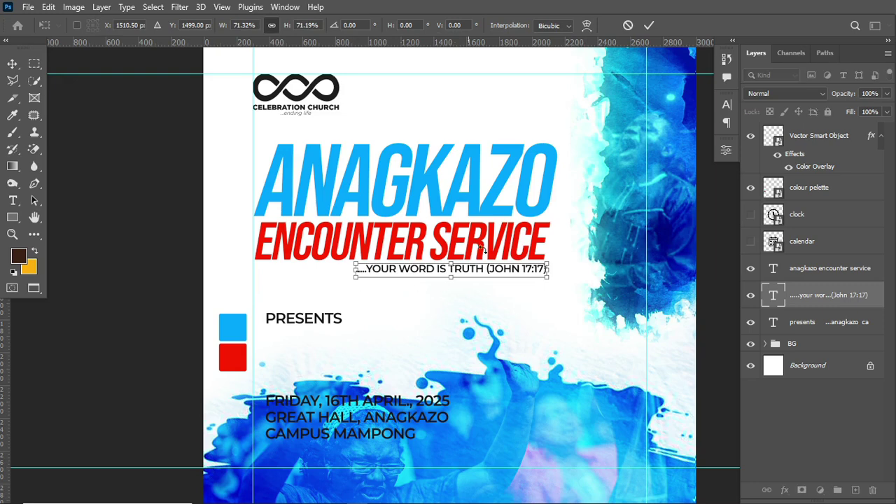
pyautogui.click(650, 25)
# Set "(JOHN 17:17)" in the scripture line to Montserrat ExtraBold.
pyautogui.moveTo(488, 268); pyautogui.dragTo(576, 276)
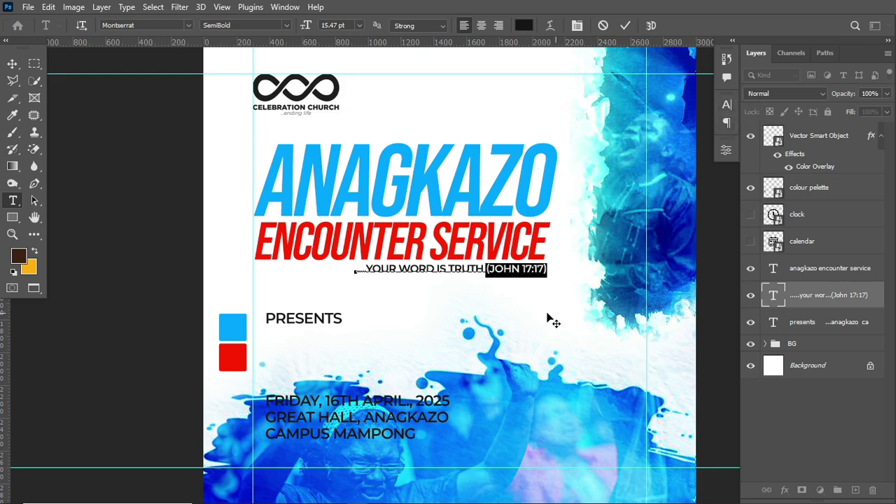
pyautogui.click(727, 105)
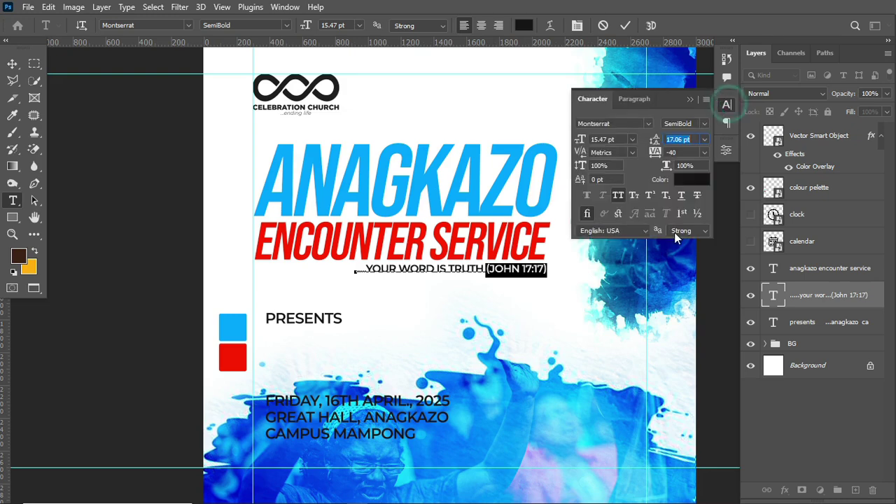
pyautogui.click(705, 124)
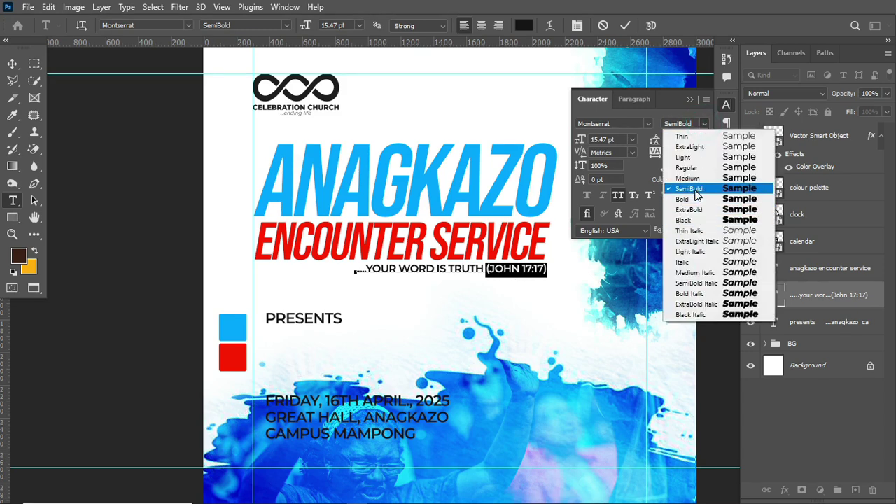
pyautogui.click(693, 210)
pyautogui.click(626, 26)
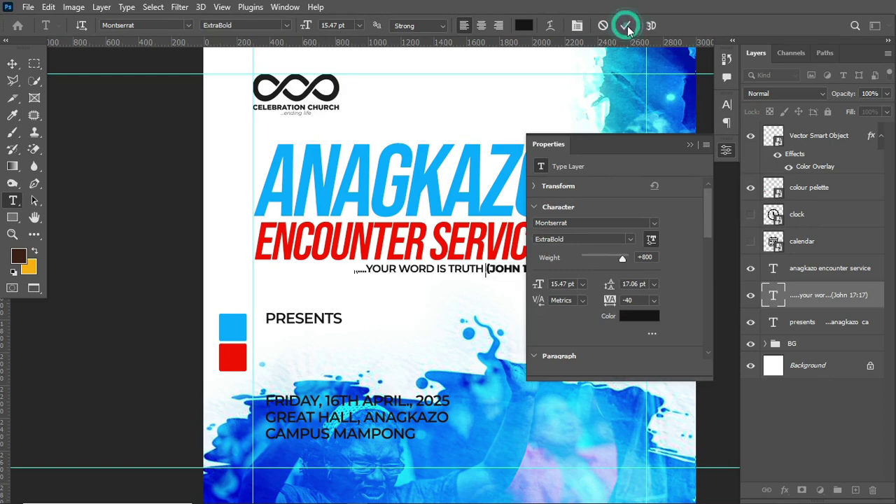
pyautogui.click(690, 144)
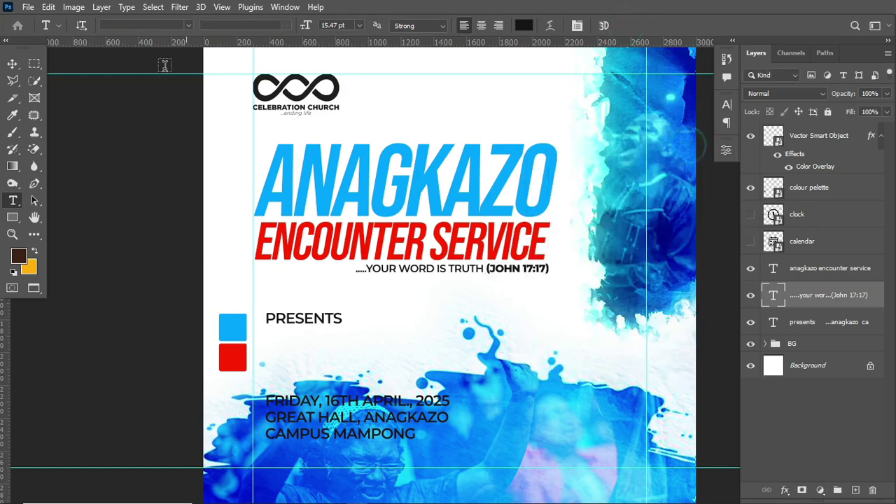
pyautogui.click(12, 64)
pyautogui.click(728, 105)
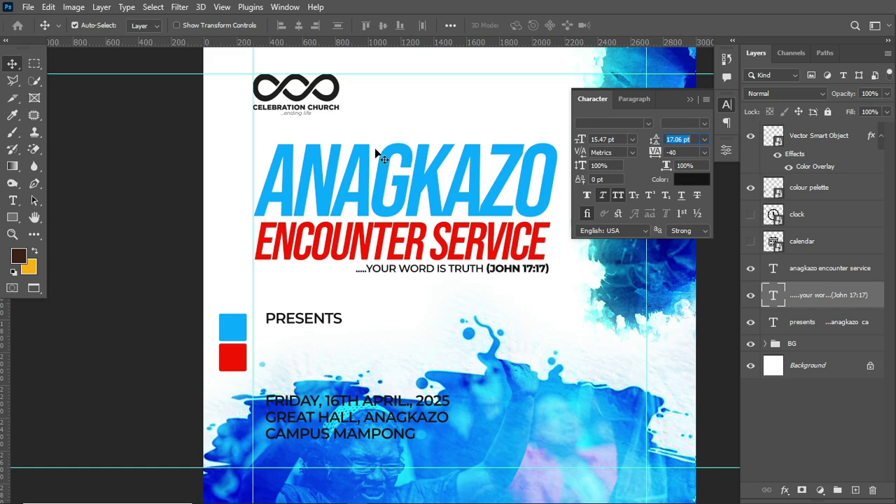
pyautogui.click(694, 102)
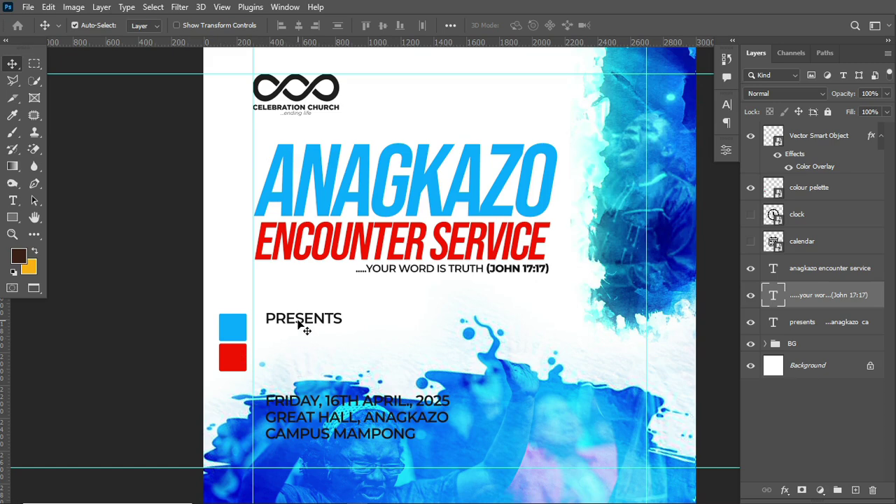
# Delete the word PRESENTS from the date and venue text block.
pyautogui.press('t')
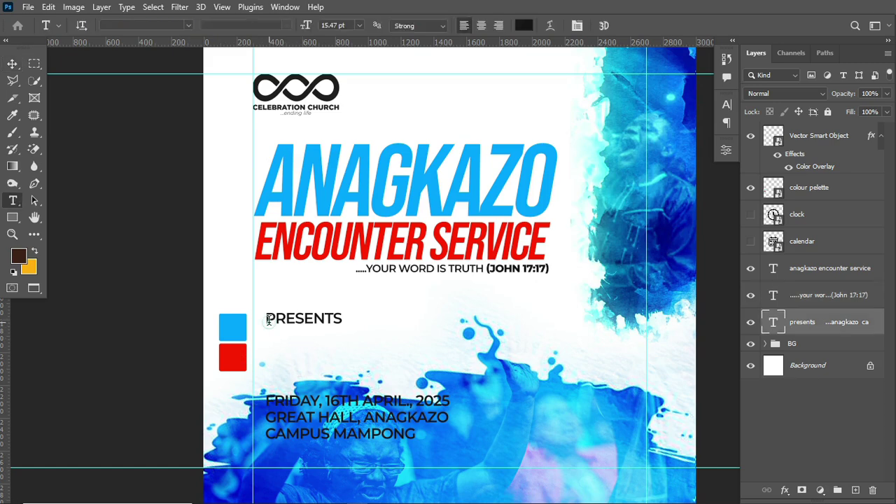
pyautogui.doubleClick(303, 321)
pyautogui.press('BackSpace')
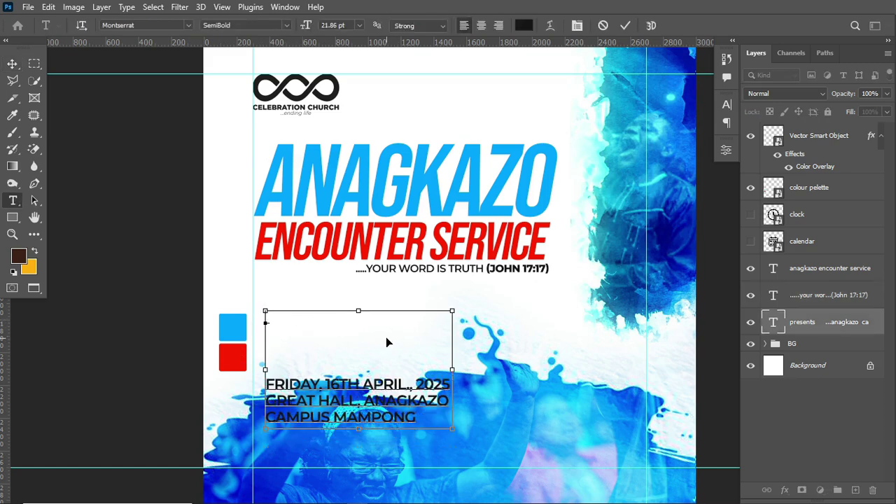
pyautogui.hotkey('ctrl', 'Return')
# Create a separate "presents" text layer above the title and enlarge it to about 21.95 pt.
pyautogui.click(462, 92)
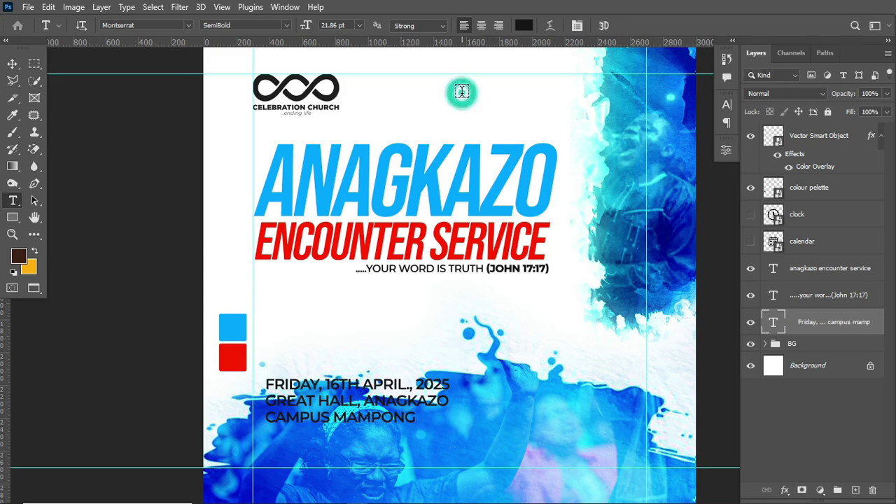
pyautogui.write('presents')
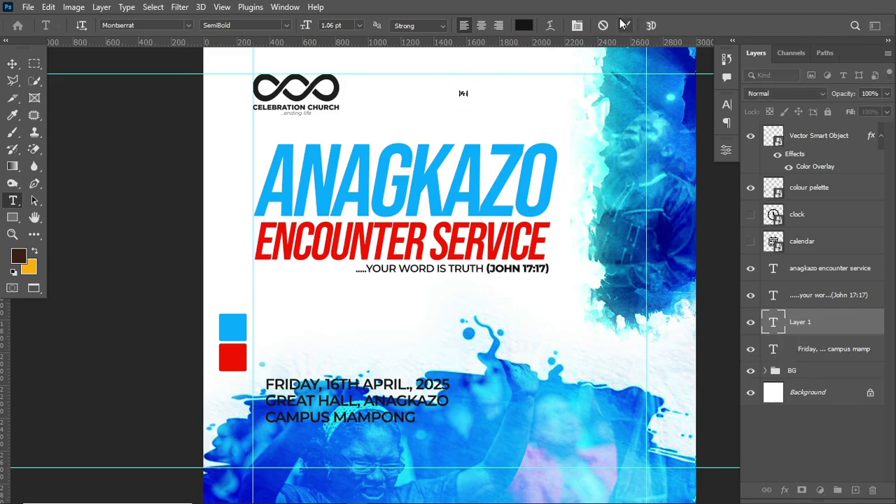
pyautogui.click(626, 26)
pyautogui.hotkey('ctrl', 't')
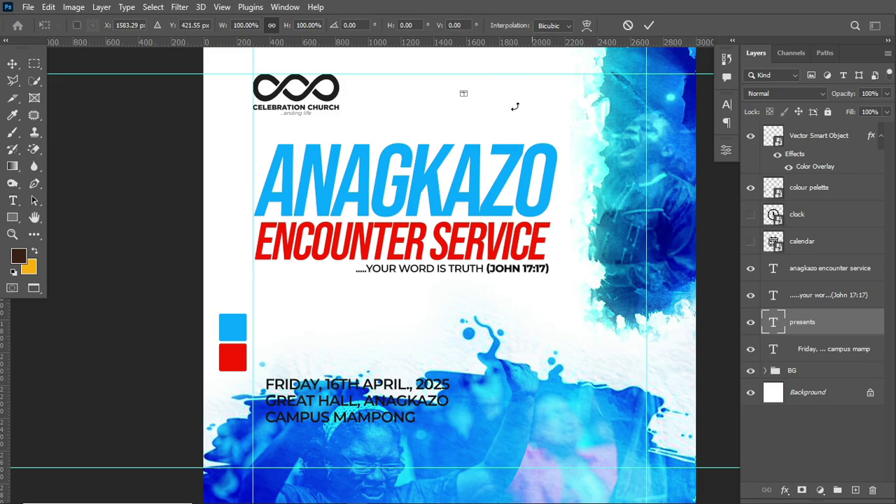
pyautogui.moveTo(466, 95); pyautogui.dragTo(540, 128)
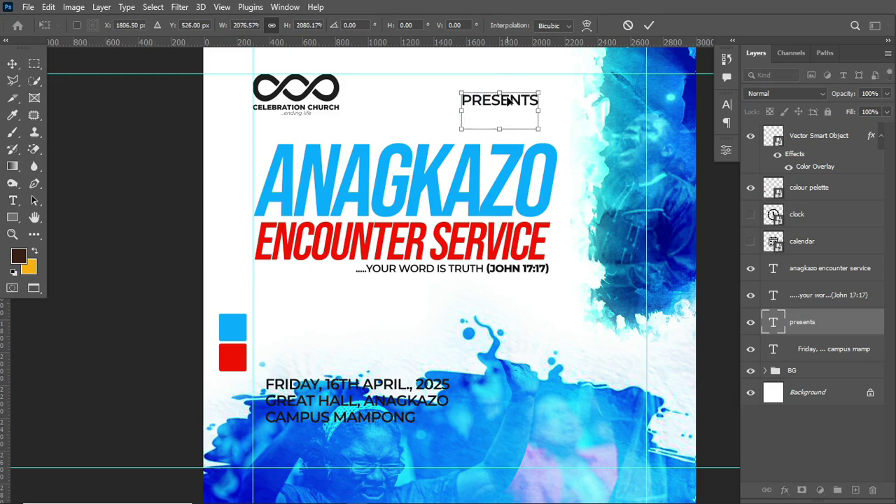
pyautogui.press('Return')
# Move PRESENTS between the logo and the word ANAGKAZO, nudging it slightly left.
pyautogui.click(530, 102)
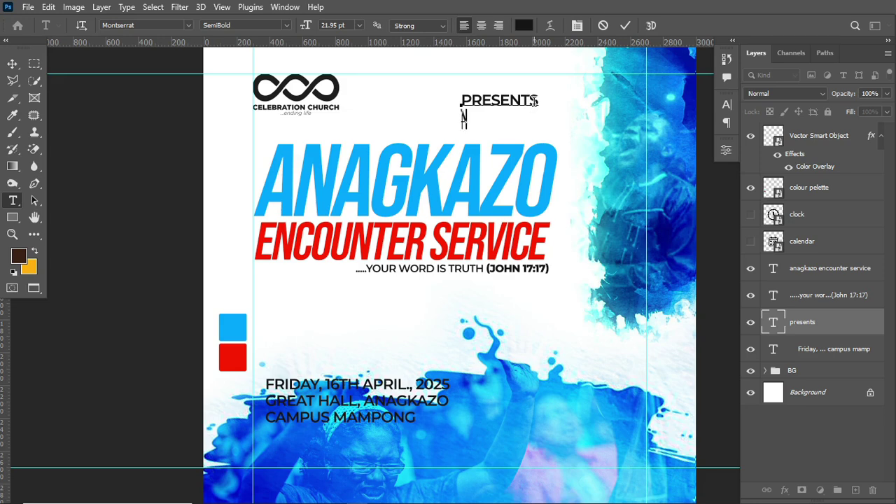
pyautogui.moveTo(526, 108); pyautogui.dragTo(336, 137)
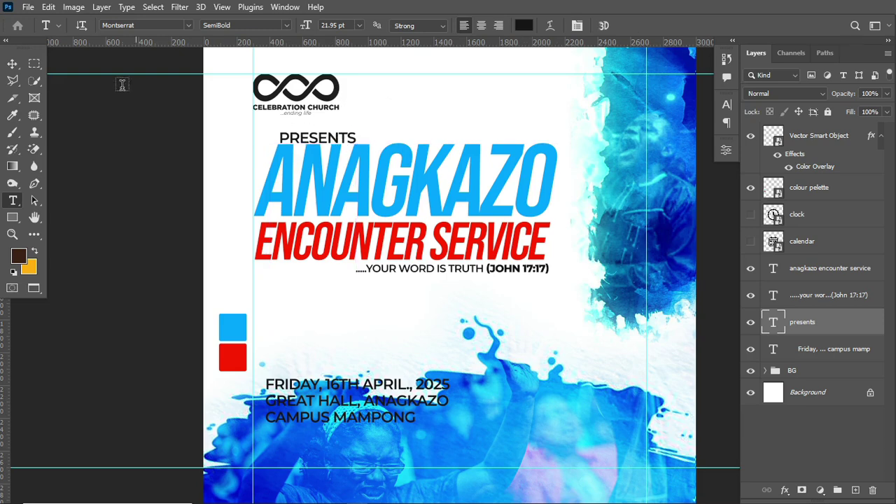
pyautogui.click(12, 64)
pyautogui.press('Left')
pyautogui.press('Left')
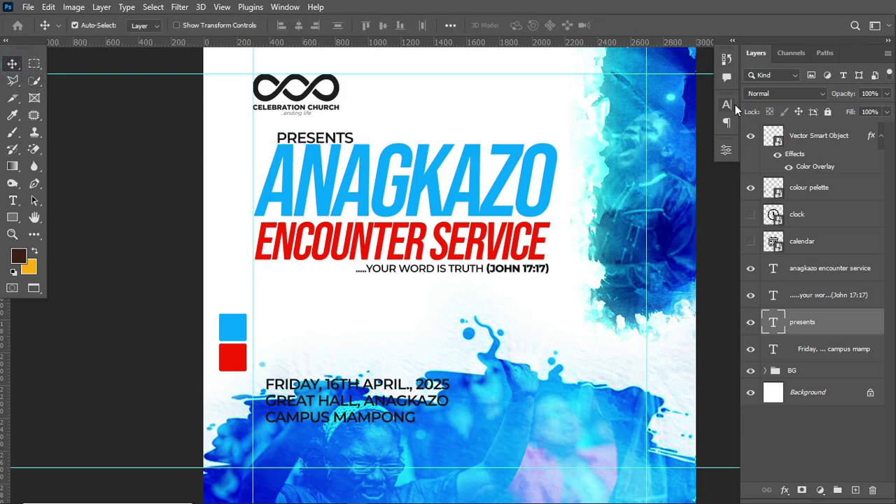
# Scale PRESENTS down to about 72% and nudge it up just above the word ANAGKAZO.
pyautogui.hotkey('ctrl', 't')
pyautogui.moveTo(355, 131); pyautogui.dragTo(328, 142)
pyautogui.press('Return')
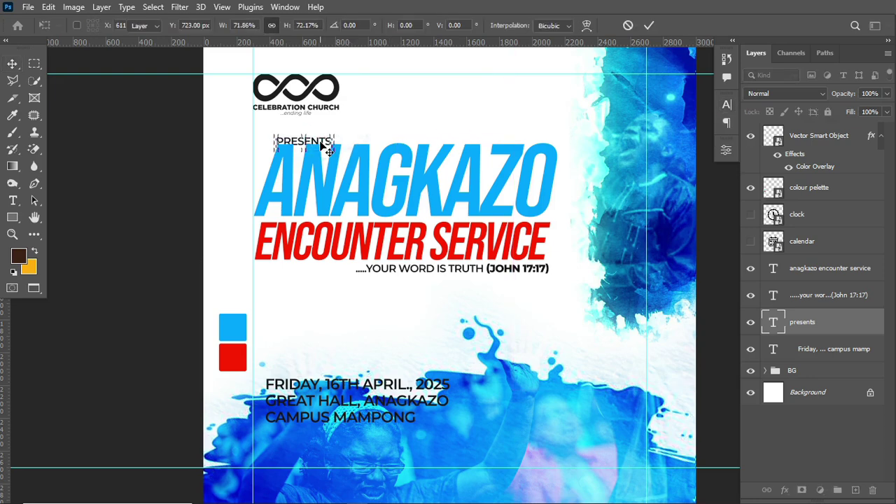
pyautogui.hotkey('shift', 'Up')
pyautogui.hotkey('shift', 'Up')
pyautogui.hotkey('shift', 'Up')
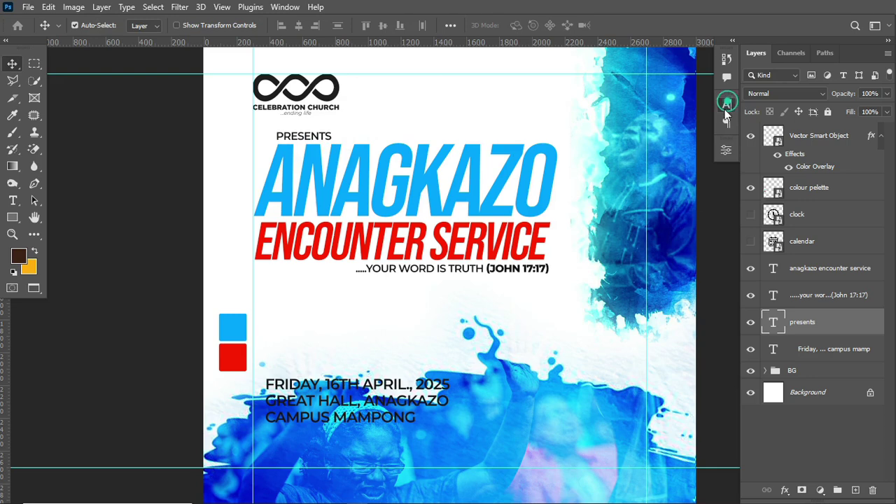
# Increase the tracking of PRESENTS so its letters are spread widely apart.
pyautogui.click(727, 104)
pyautogui.moveTo(656, 154); pyautogui.dragTo(665, 151)
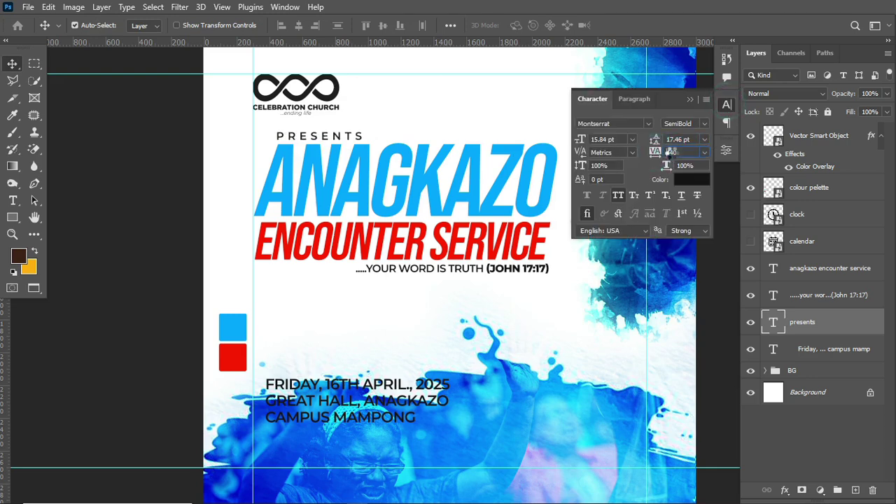
pyautogui.moveTo(721, 153); pyautogui.dragTo(710, 159)
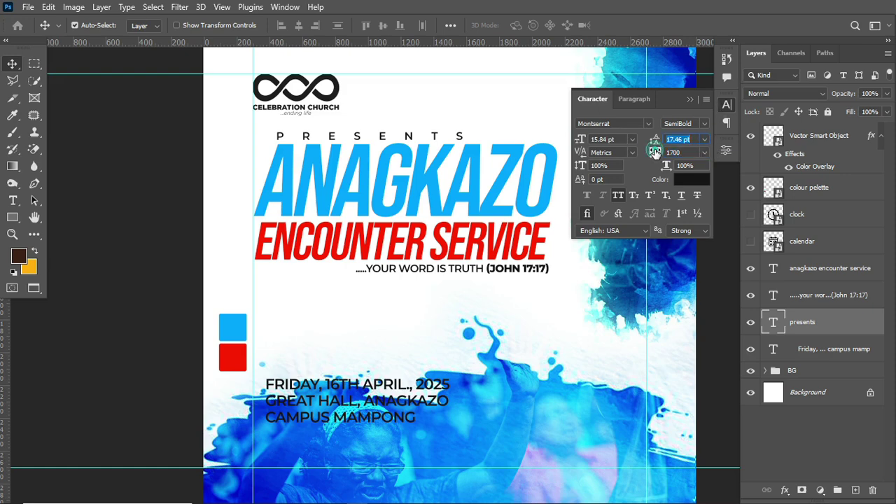
pyautogui.click(655, 152)
pyautogui.click(691, 98)
# Scale the widely spaced PRESENTS down further and nudge it slightly closer to ANAGKAZO.
pyautogui.hotkey('ctrl', 't')
pyautogui.moveTo(434, 149); pyautogui.dragTo(406, 157)
pyautogui.click(649, 26)
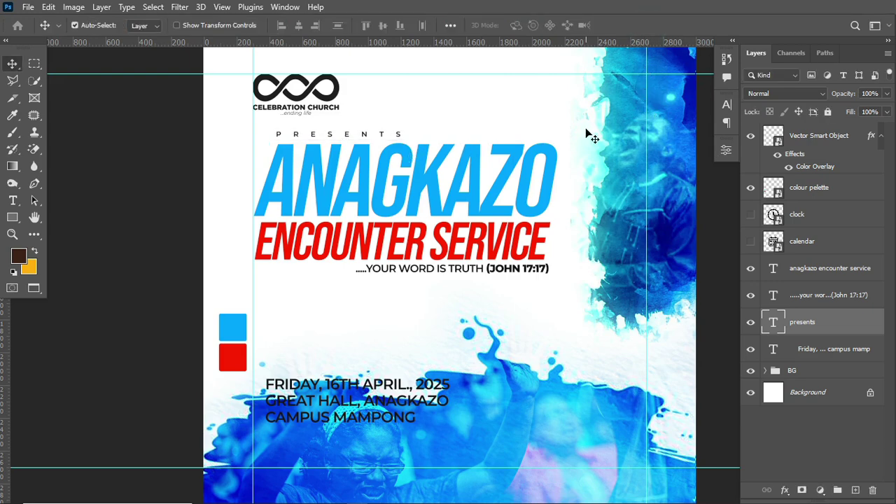
pyautogui.hotkey('shift', 'Down')
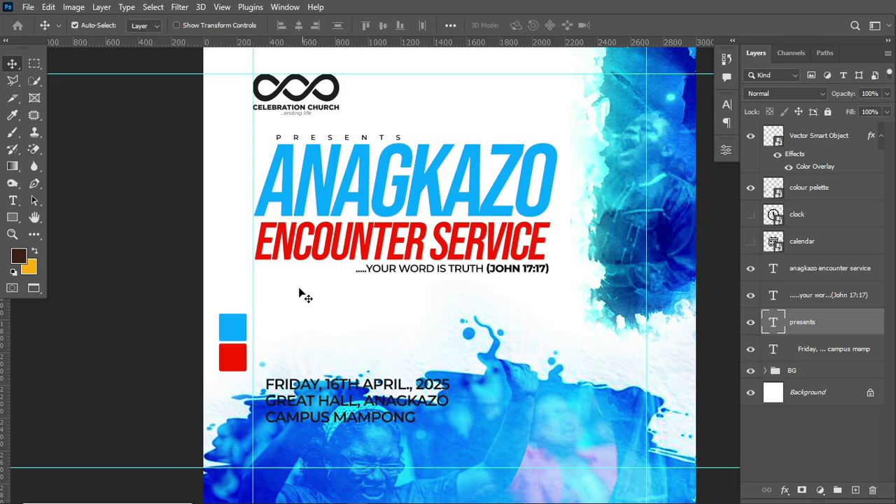
# Remove the date and venue text block from over the blue background photo.
pyautogui.click(368, 384)
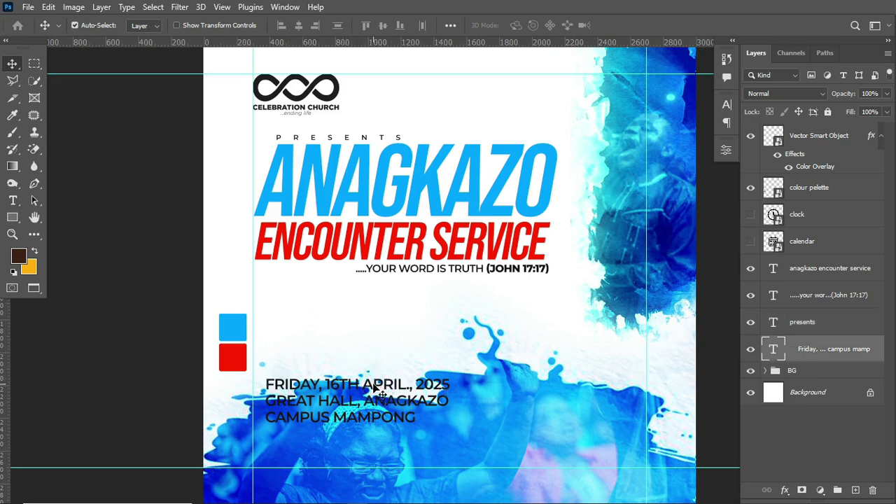
pyautogui.click(17, 204)
pyautogui.moveTo(268, 384); pyautogui.dragTo(440, 430)
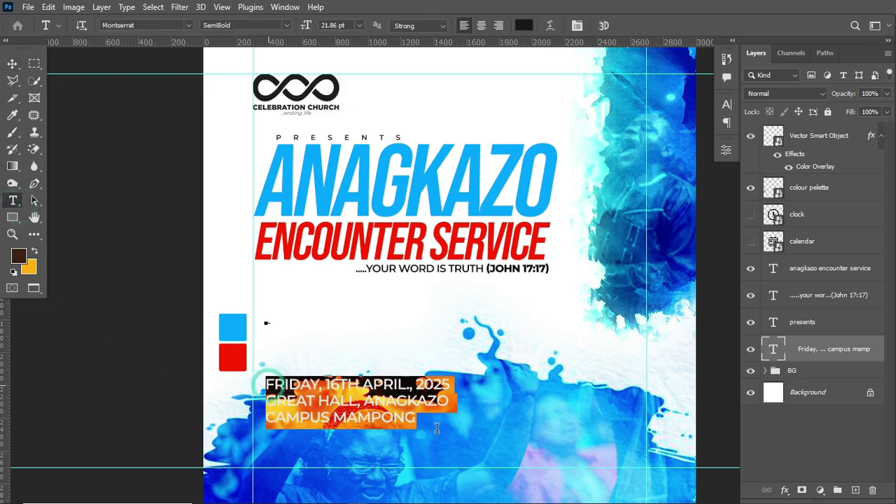
pyautogui.press('BackSpace')
pyautogui.click(625, 25)
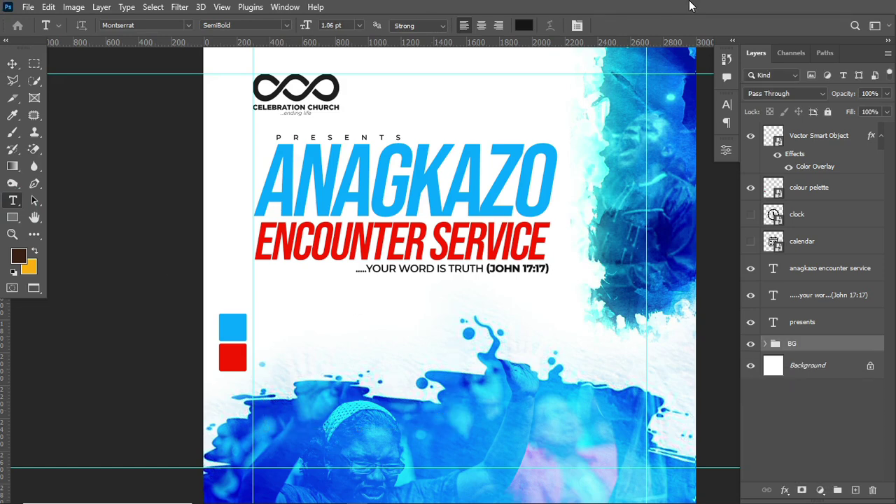
# Place the text "Friday, 16th April., 2025 Great Hall, Anagkazo Campus Mampong" below the scripture line and enlarge it to about 18.75 pt.
pyautogui.click(284, 304)
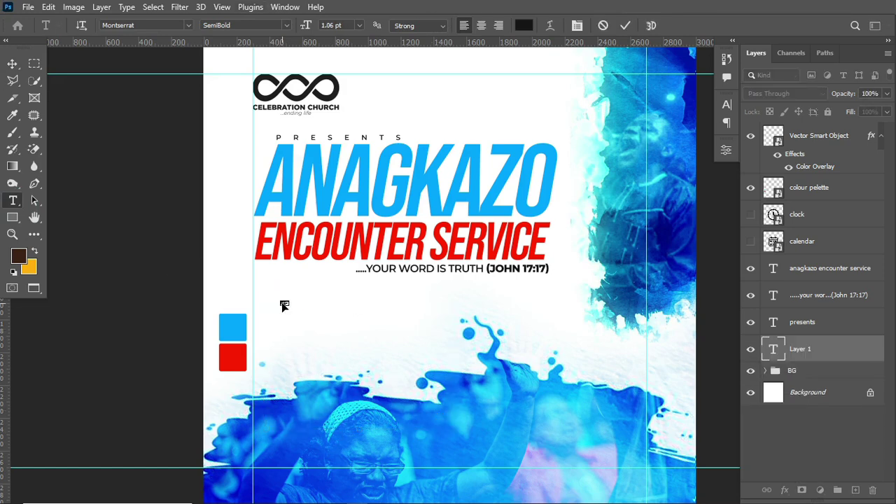
pyautogui.click(626, 25)
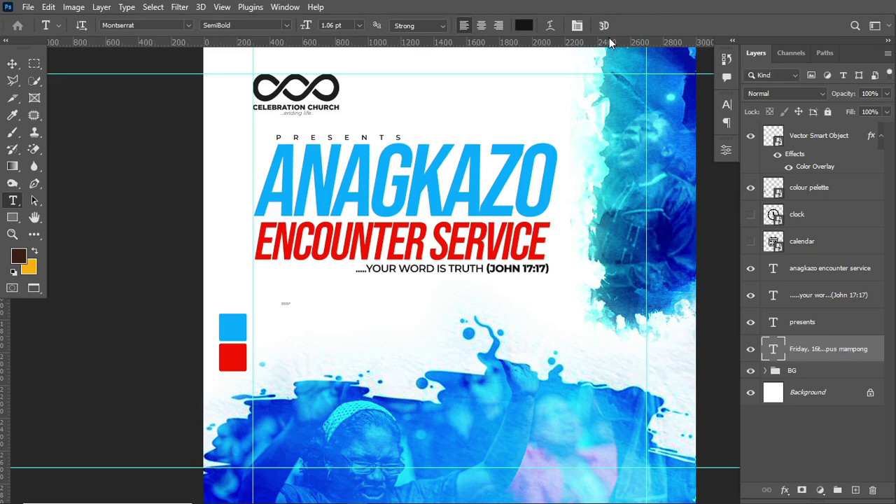
pyautogui.hotkey('ctrl', 't')
pyautogui.moveTo(287, 307); pyautogui.dragTo(442, 347)
pyautogui.click(649, 25)
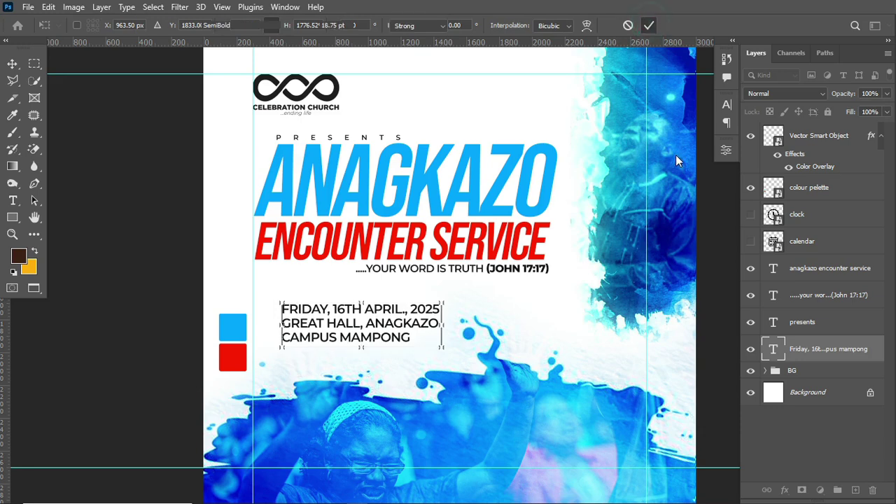
# Insert a blank line between the date and the venue in the event details text.
pyautogui.press('t')
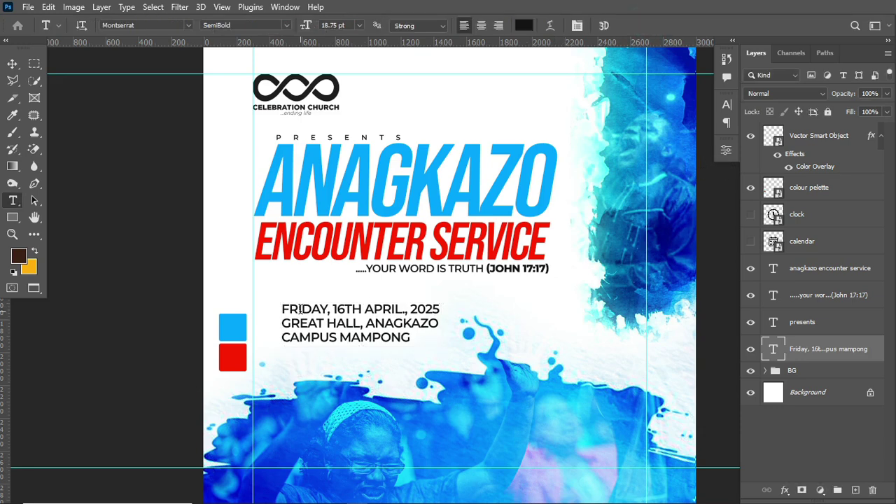
pyautogui.click(437, 309)
pyautogui.press('Return')
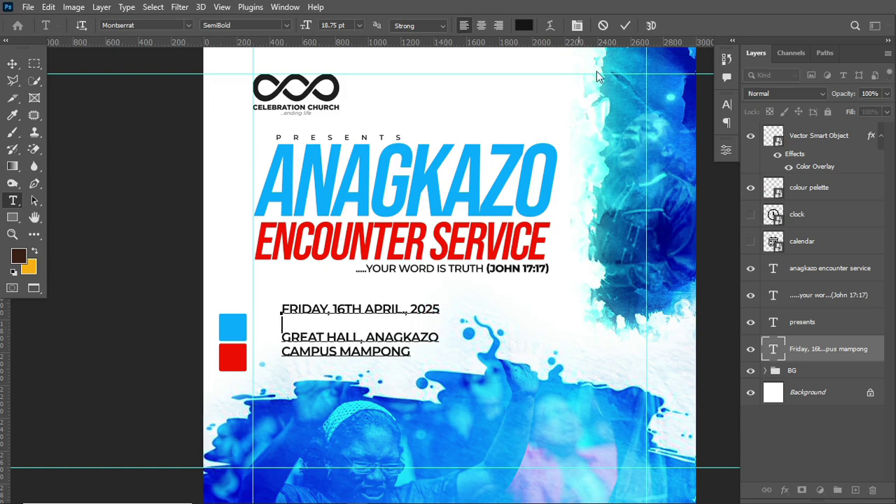
pyautogui.click(625, 25)
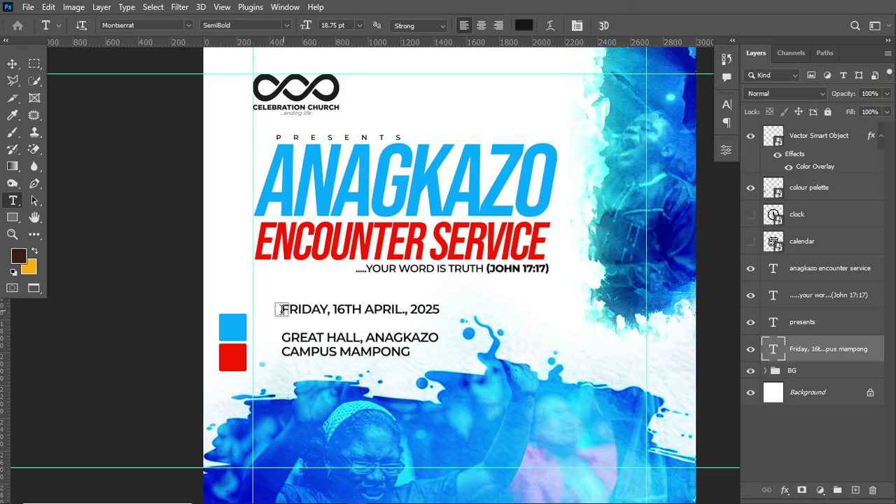
# Set the line "FRIDAY, 16TH APRIL., 2025" to Montserrat ExtraBold.
pyautogui.moveTo(284, 309); pyautogui.dragTo(455, 310)
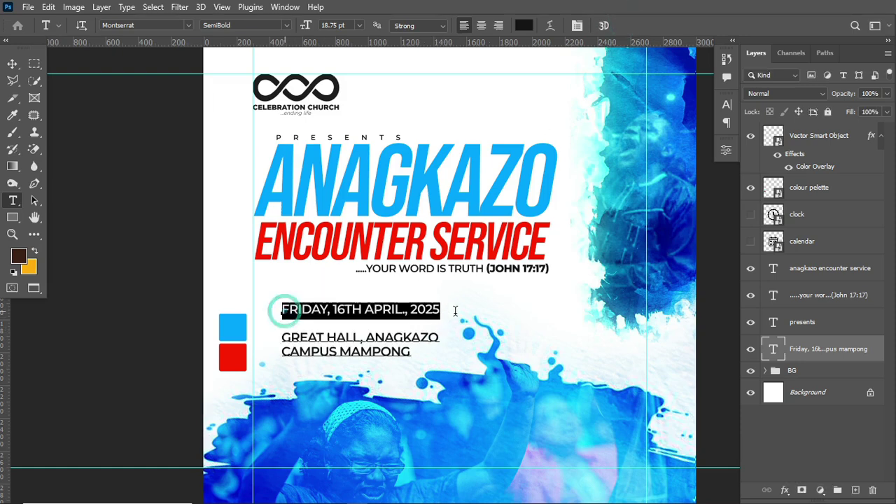
pyautogui.click(726, 105)
pyautogui.click(699, 153)
pyautogui.click(705, 123)
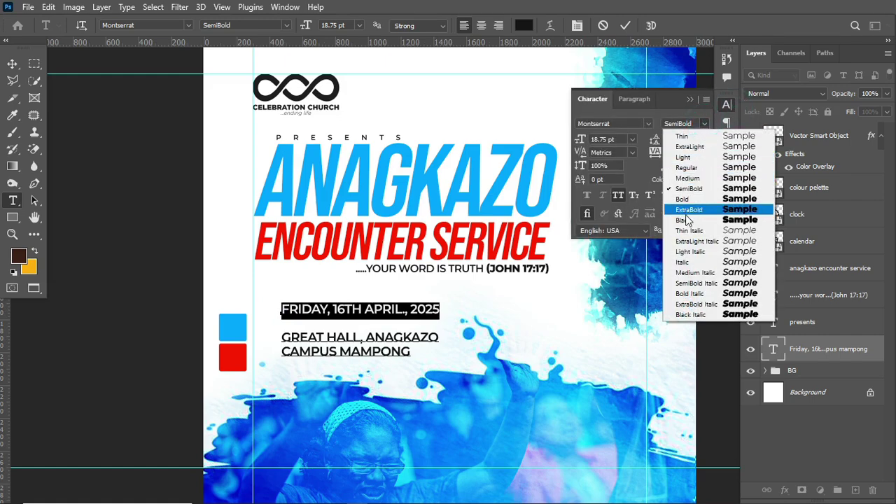
pyautogui.click(690, 210)
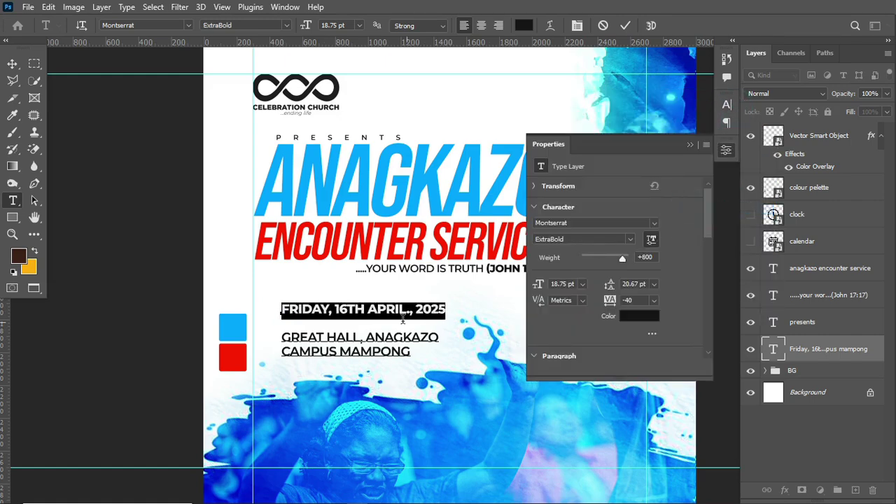
# Try colouring the date after FRIDAY with the red sampled from ENCOUNTER SERVICE.
pyautogui.click(336, 309)
pyautogui.moveTo(337, 309); pyautogui.dragTo(536, 295)
pyautogui.click(645, 317)
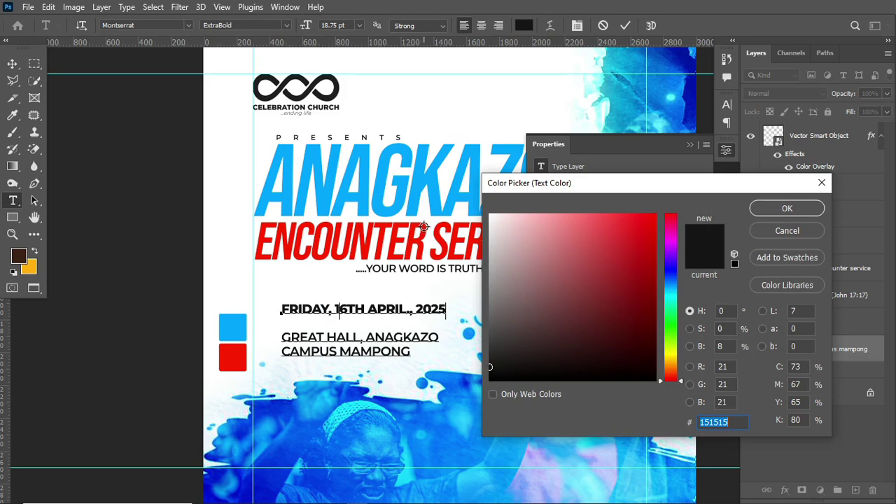
pyautogui.click(422, 231)
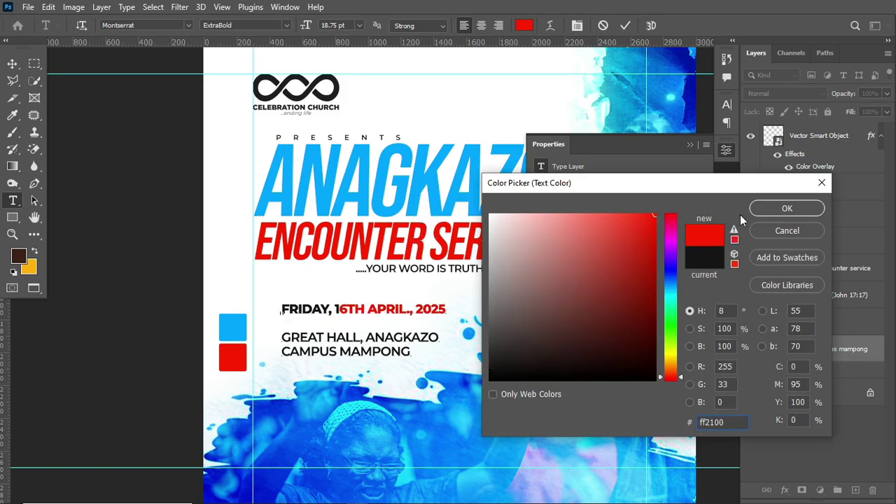
pyautogui.click(783, 208)
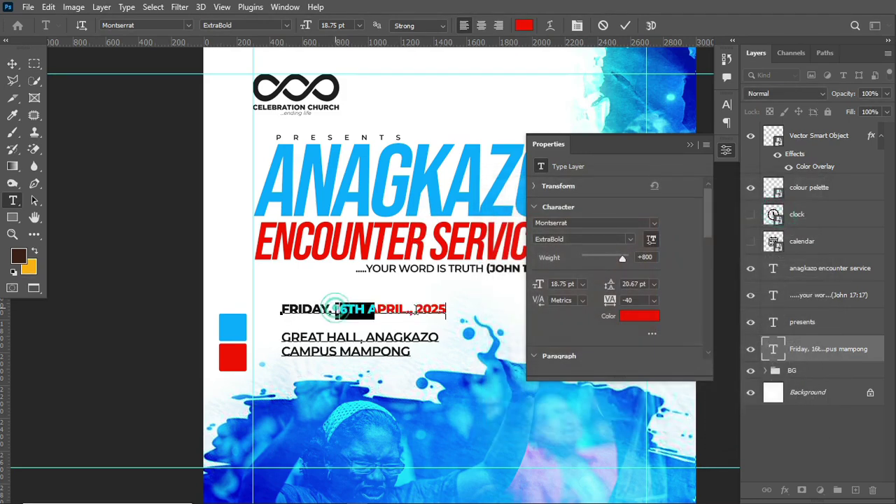
# Colour the whole "16TH APRIL., 2025" with the blue (00a3ff) sampled from ANAGKAZO.
pyautogui.keyDown('shift'); pyautogui.click(331, 313); pyautogui.keyUp('shift')
pyautogui.click(639, 316)
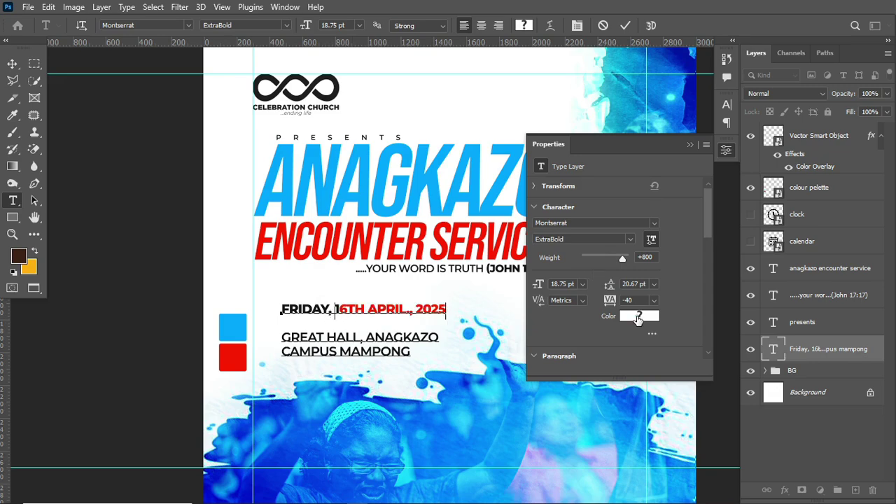
pyautogui.click(428, 179)
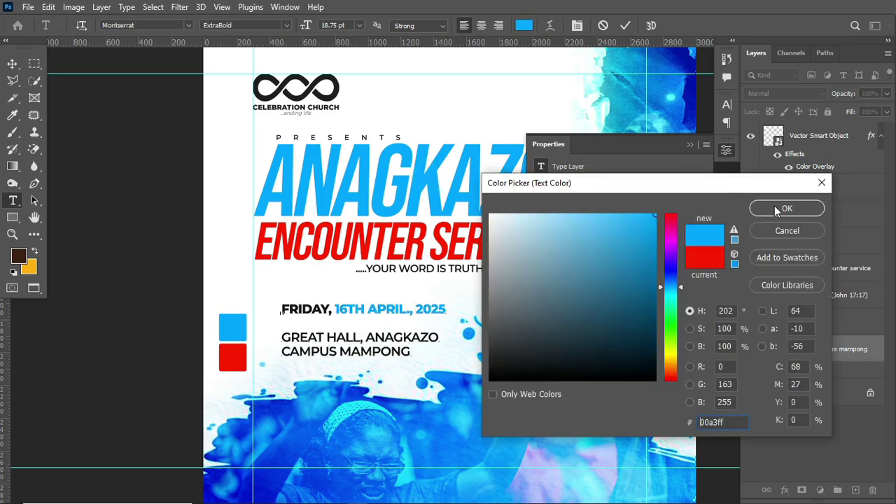
pyautogui.click(775, 209)
pyautogui.click(625, 26)
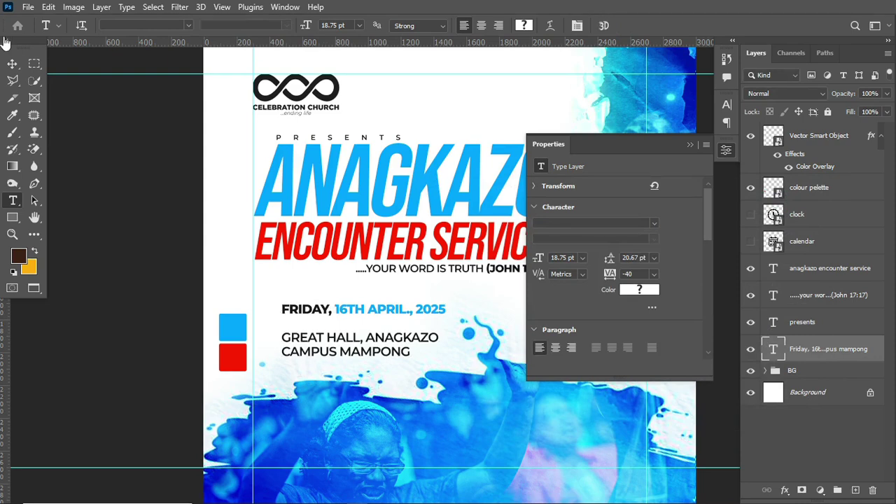
pyautogui.click(11, 63)
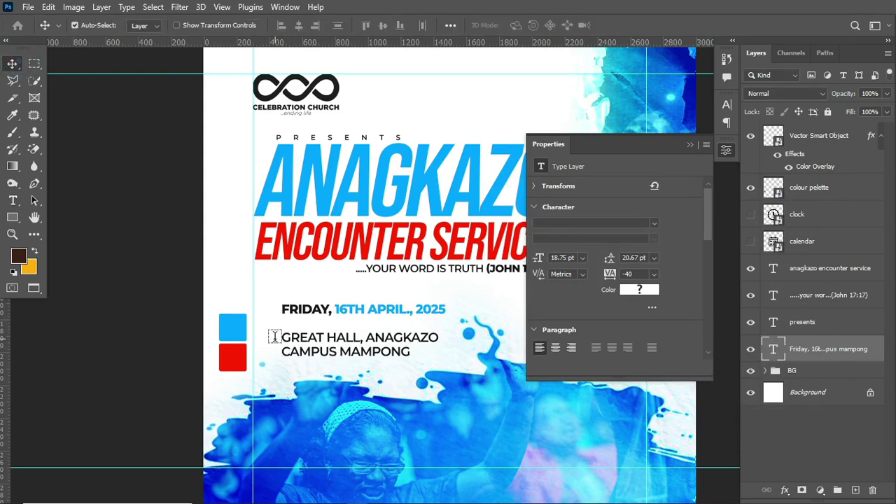
# Set "GREAT HALL," to Montserrat ExtraBold and colour it with the red sampled from ENCOUNTER SERVICE.
pyautogui.press('t')
pyautogui.moveTo(282, 338); pyautogui.dragTo(365, 338)
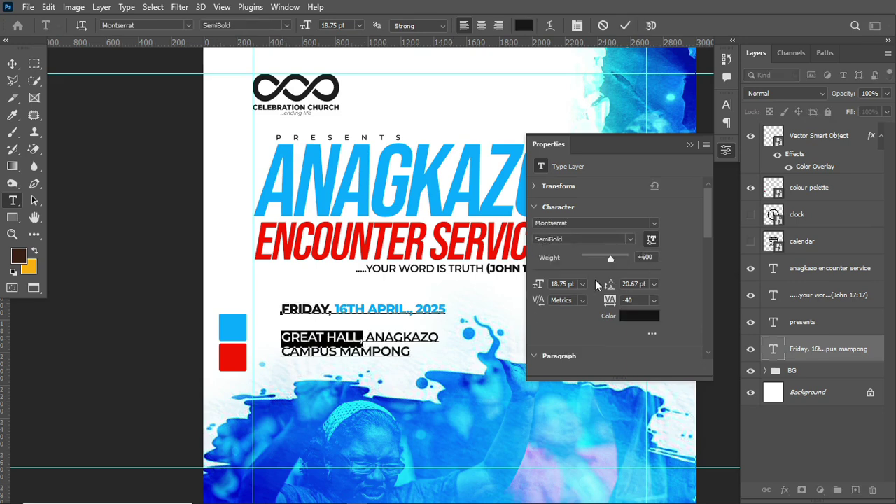
pyautogui.click(629, 240)
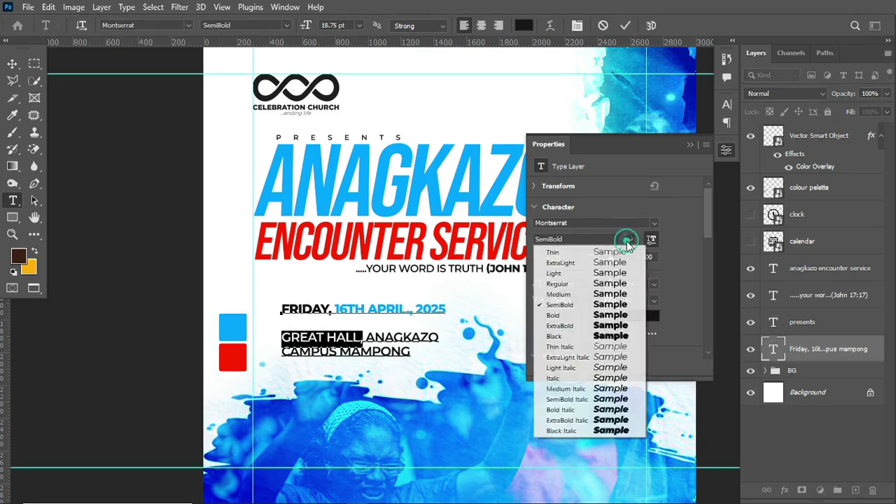
pyautogui.click(584, 326)
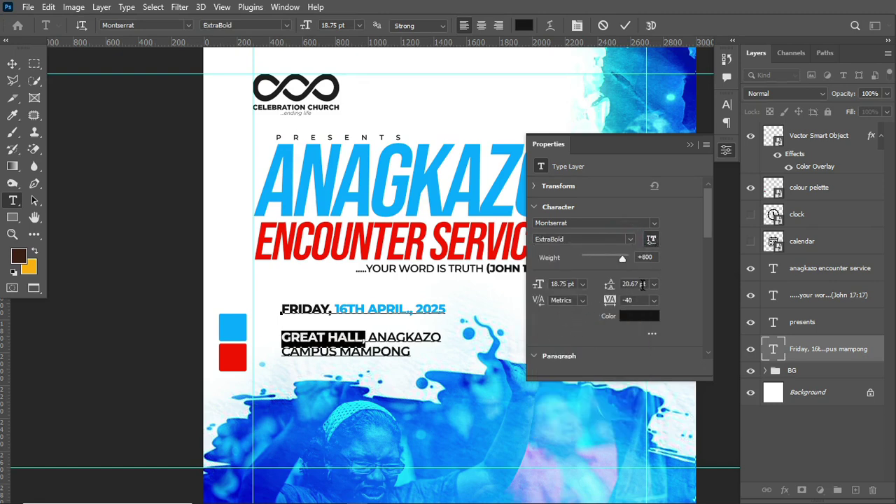
pyautogui.click(647, 320)
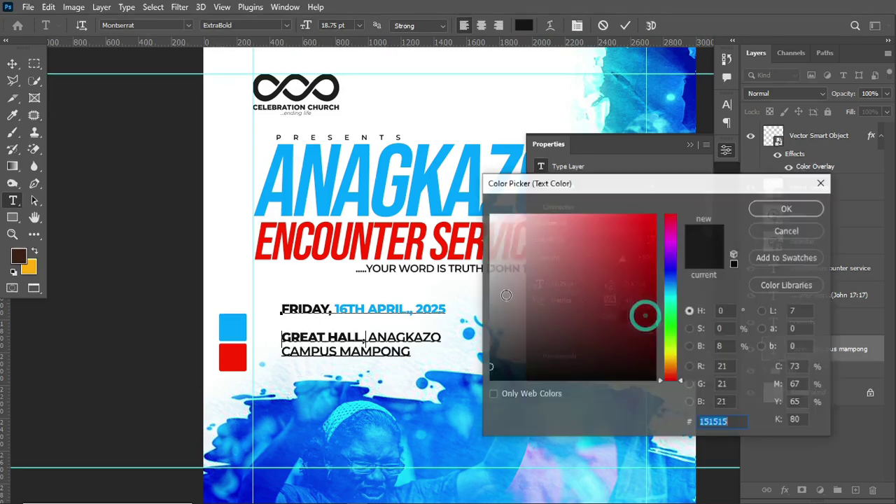
pyautogui.click(399, 226)
pyautogui.click(785, 209)
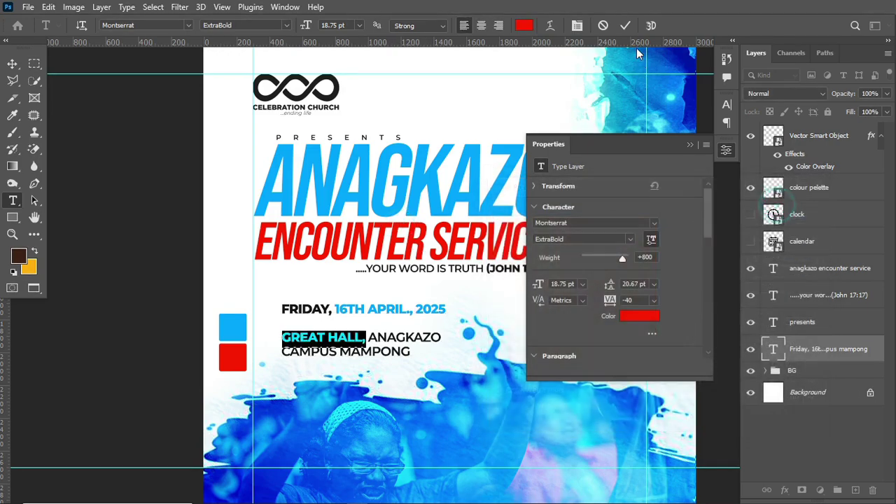
pyautogui.click(625, 26)
pyautogui.click(13, 64)
# Hide the colour pelette layer with the blue and red swatches.
pyautogui.click(156, 252)
pyautogui.click(238, 335)
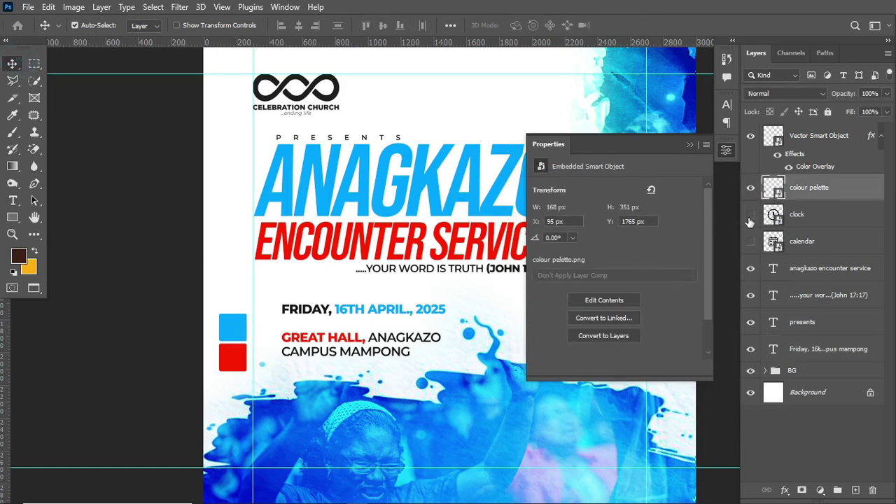
pyautogui.click(750, 191)
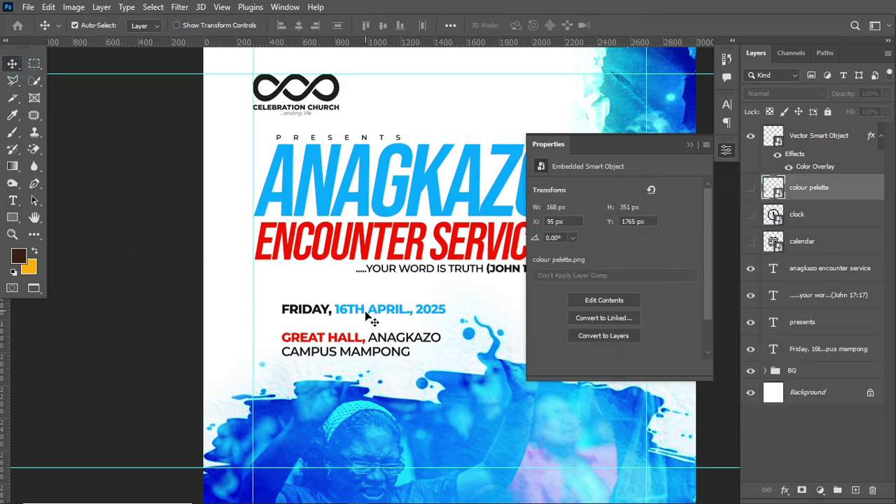
# Move the date and venue text slightly lower and scale it down to about 80.5%.
pyautogui.moveTo(355, 353); pyautogui.dragTo(353, 358)
pyautogui.hotkey('ctrl', 't')
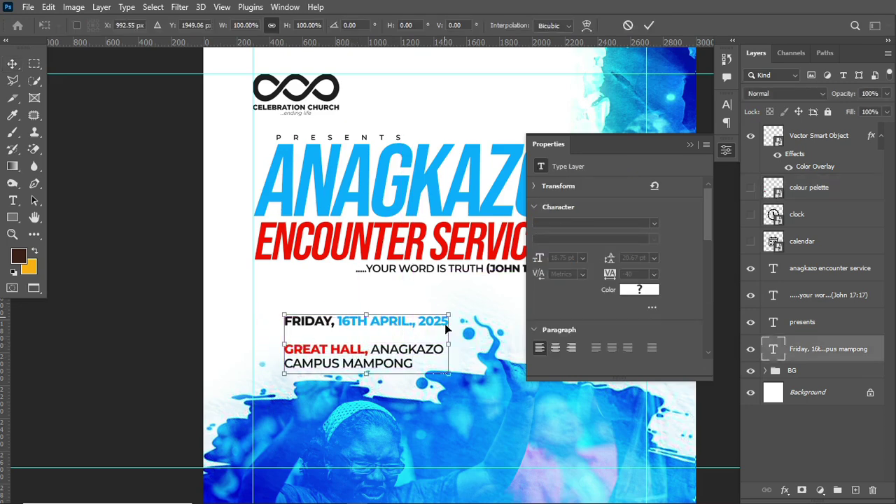
pyautogui.moveTo(446, 379); pyautogui.dragTo(415, 373)
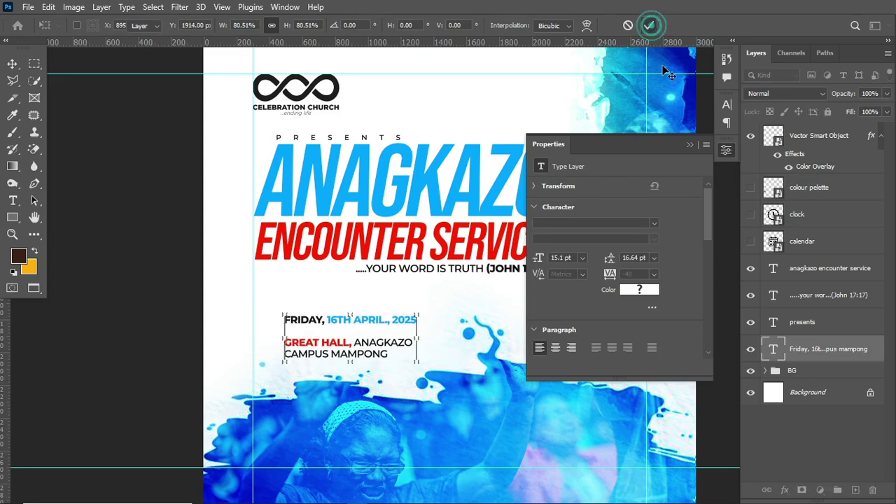
pyautogui.click(649, 26)
# Make the calendar and clock icon layers visible.
pyautogui.click(751, 241)
pyautogui.click(750, 214)
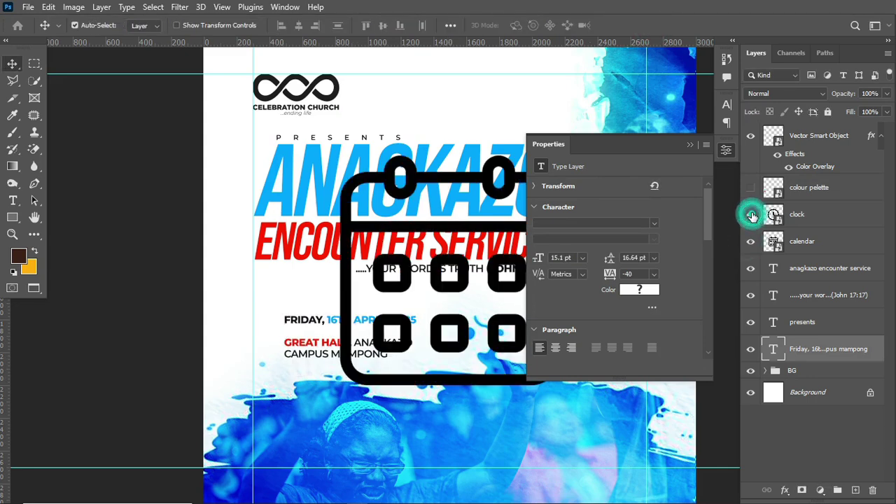
# Scale the clock icon down to about 81.6% so it matches the calendar icon's size and position.
pyautogui.click(816, 242)
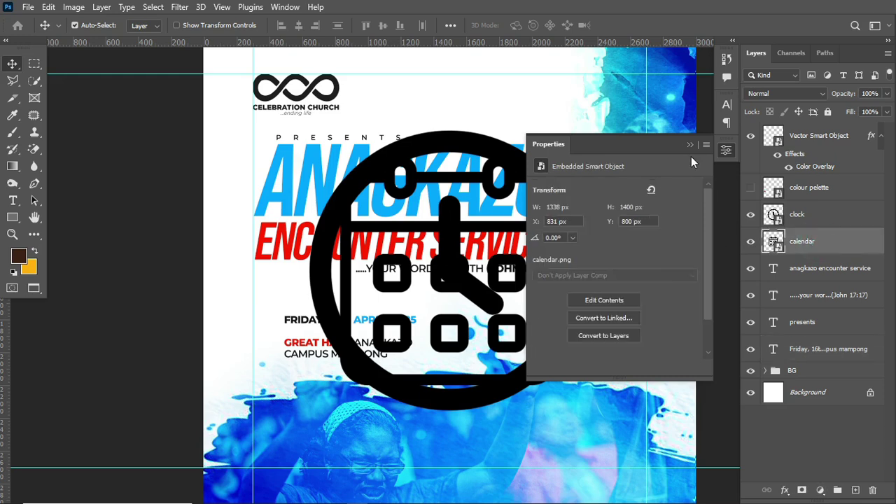
pyautogui.click(690, 144)
pyautogui.click(531, 171)
pyautogui.hotkey('ctrl', 't')
pyautogui.moveTo(589, 130); pyautogui.dragTo(584, 171)
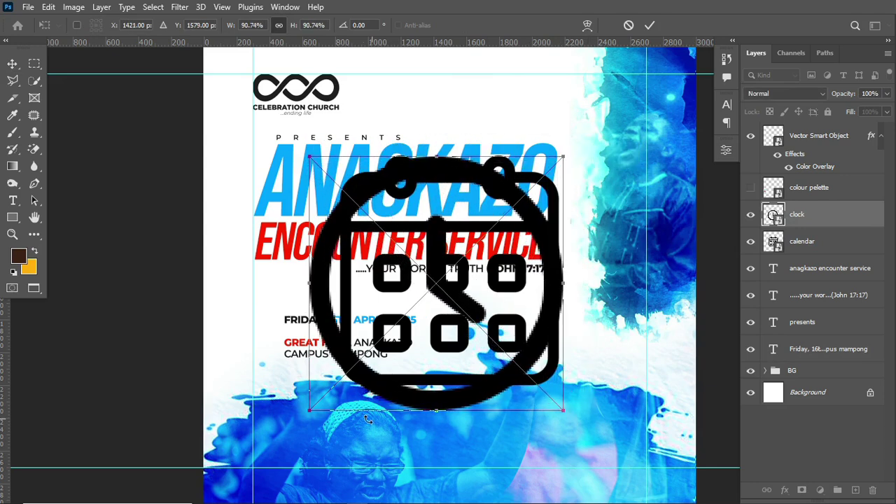
pyautogui.moveTo(301, 409); pyautogui.dragTo(344, 405)
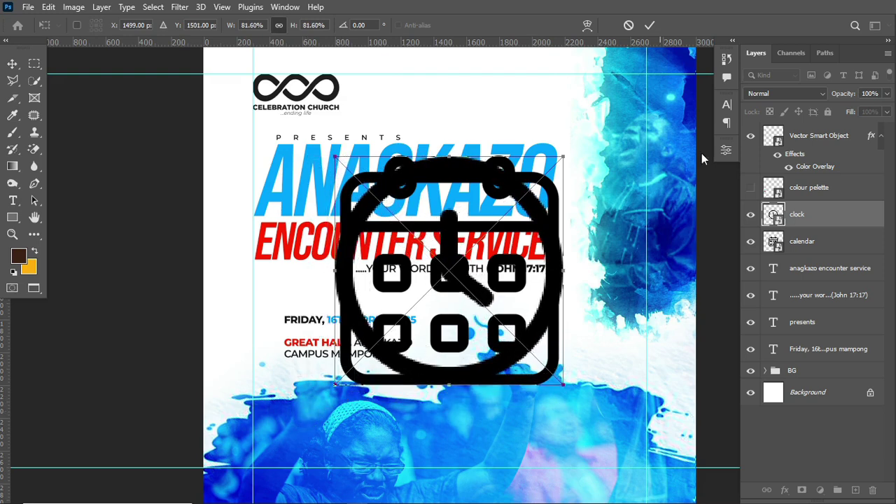
pyautogui.click(652, 27)
# Scale the clock and calendar icons together to about 9.91% and place them beside the FRIDAY, 16TH APRIL date line.
pyautogui.keyDown('ctrl'); pyautogui.click(812, 246); pyautogui.keyUp('ctrl')
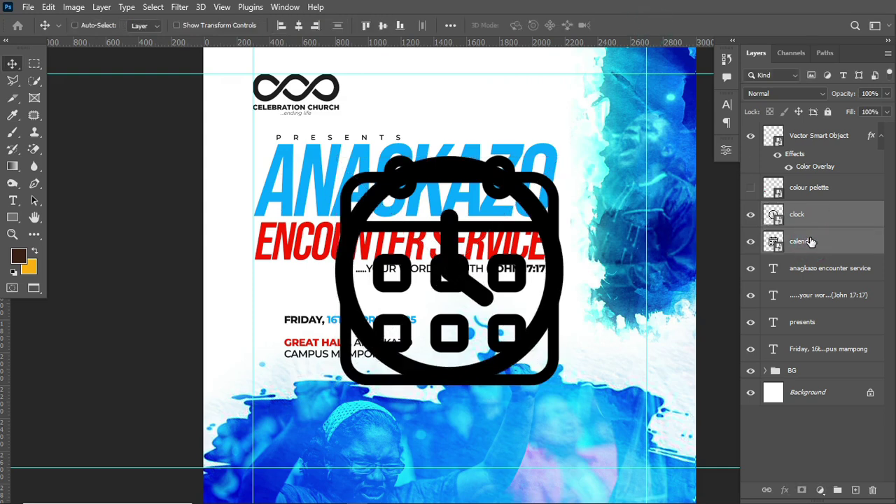
pyautogui.hotkey('ctrl', 't')
pyautogui.moveTo(565, 155); pyautogui.dragTo(267, 320)
pyautogui.moveTo(267, 321); pyautogui.dragTo(265, 321)
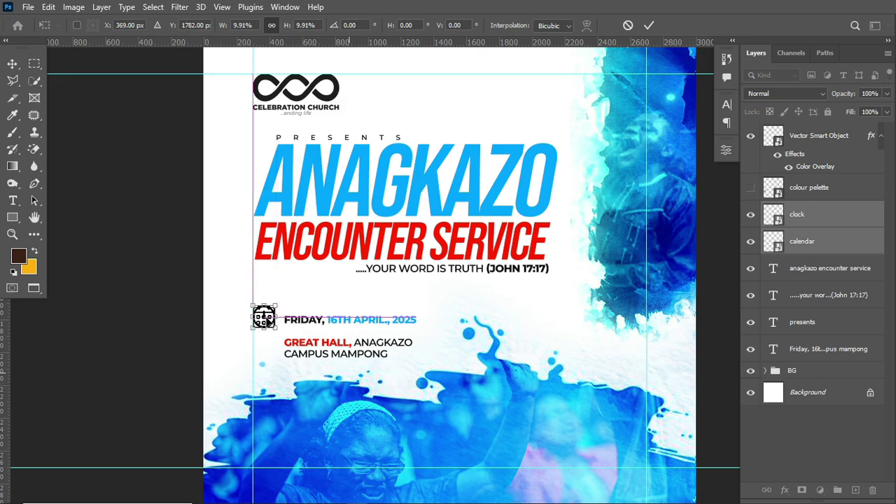
pyautogui.click(649, 25)
pyautogui.click(314, 329)
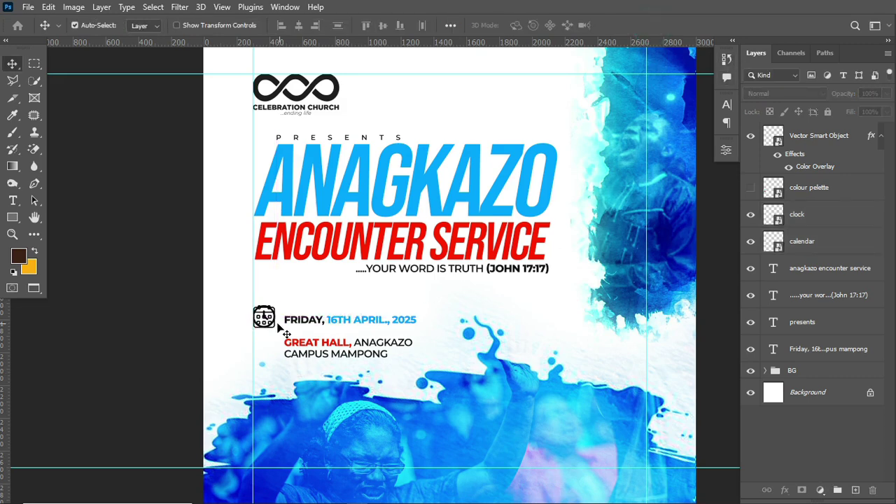
# Move the calendar icon down beside the GREAT HALL venue text, leaving the clock beside the date.
pyautogui.click(265, 318)
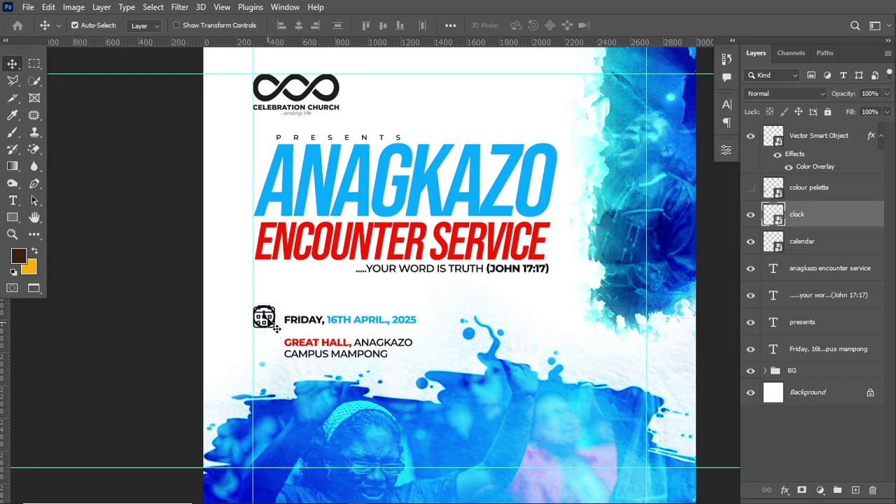
pyautogui.click(837, 245)
pyautogui.hotkey('ctrl', 't')
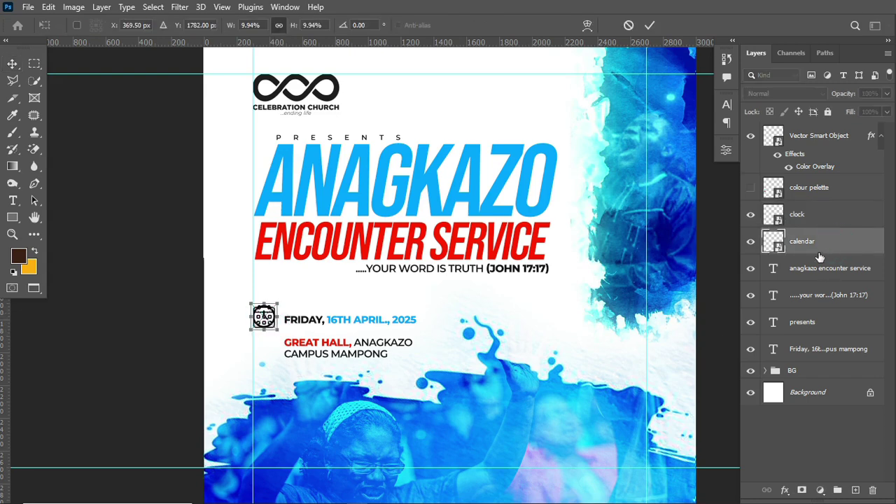
pyautogui.press('Return')
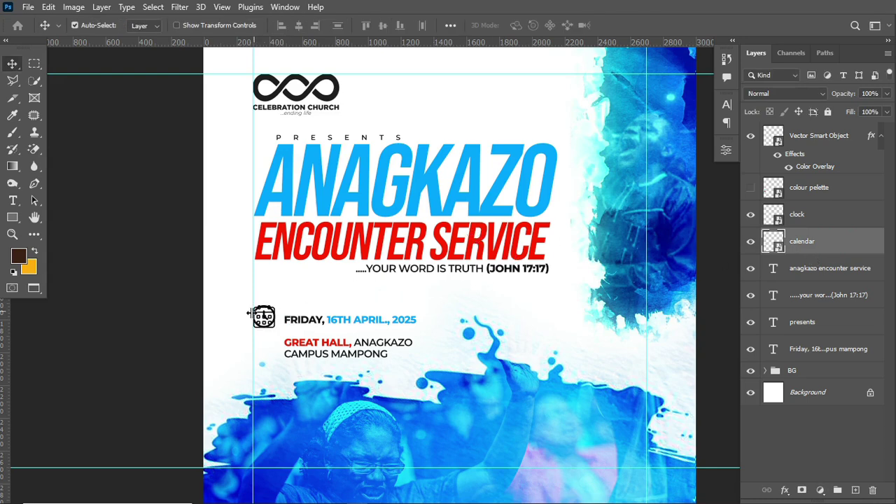
pyautogui.moveTo(267, 319); pyautogui.dragTo(267, 349)
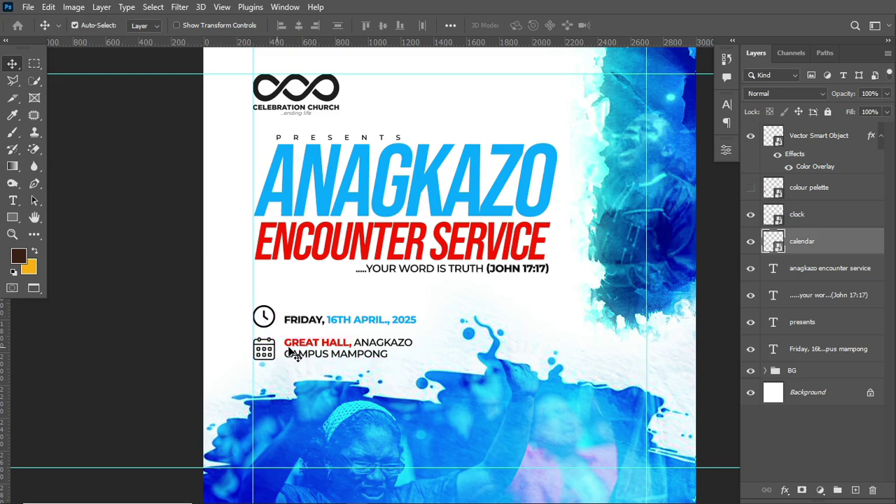
# Hide the guides and review the flyer layout, checking the logo layer by switching it off and on.
pyautogui.moveTo(440, 357); pyautogui.dragTo(388, 335)
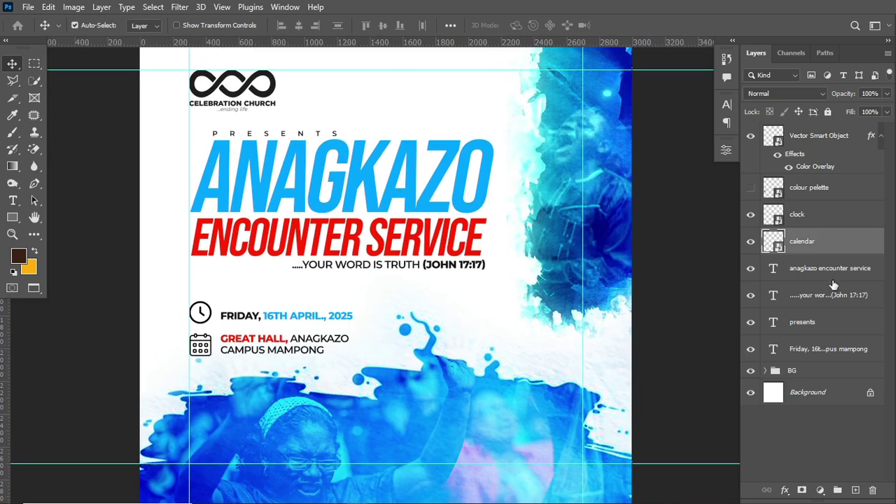
pyautogui.click(751, 136)
pyautogui.click(751, 136)
pyautogui.hotkey('ctrl', '-')
pyautogui.hotkey('ctrl', ';')
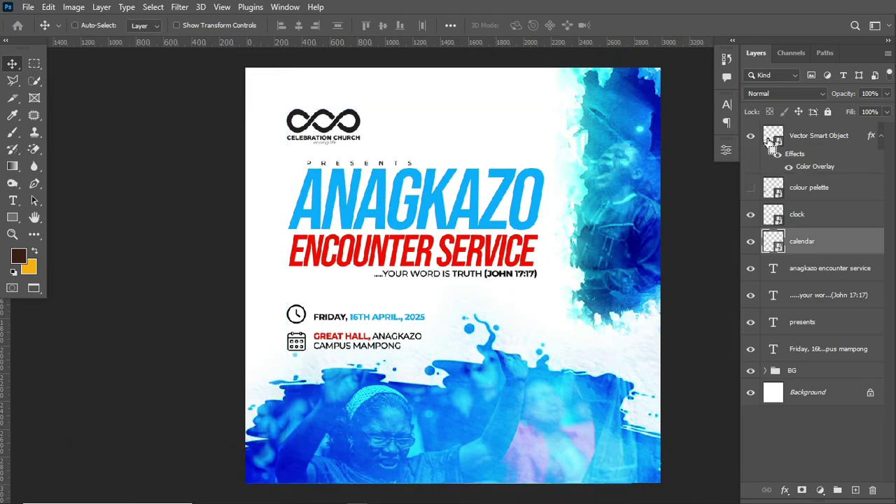
pyautogui.hotkey('ctrl', '+')
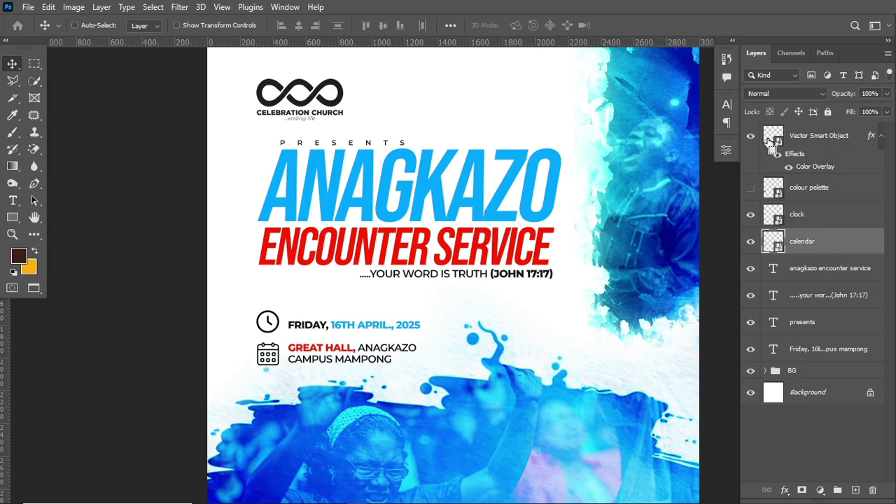
pyautogui.hotkey('ctrl', '+')
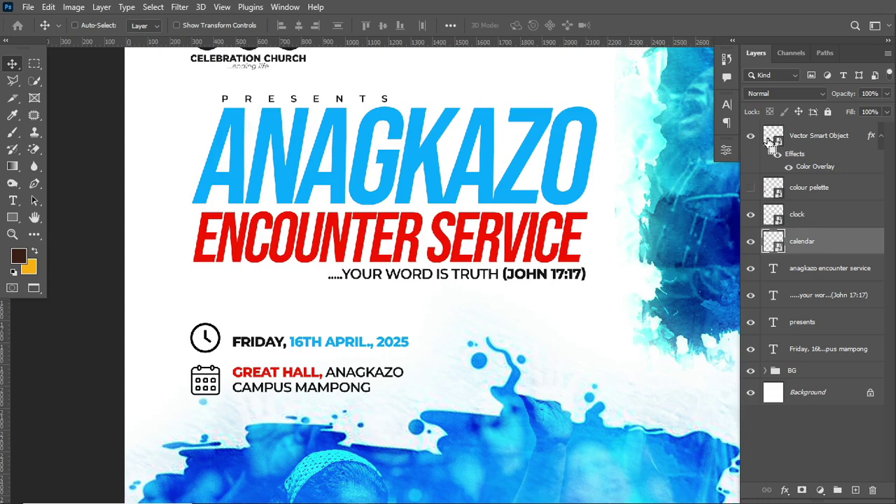
pyautogui.moveTo(542, 172); pyautogui.dragTo(470, 224)
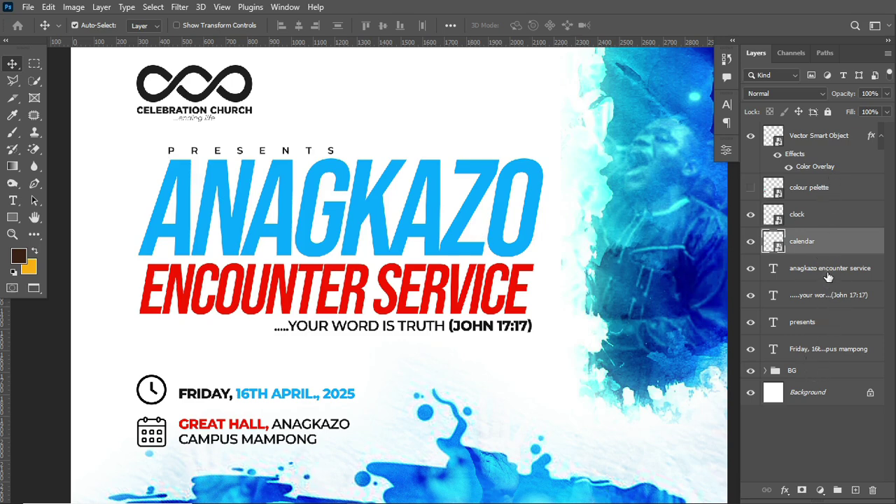
# Select the anagkazo encounter service text layer and set the Pen tool's shape fill to red.
pyautogui.click(755, 277)
pyautogui.click(751, 272)
pyautogui.click(751, 272)
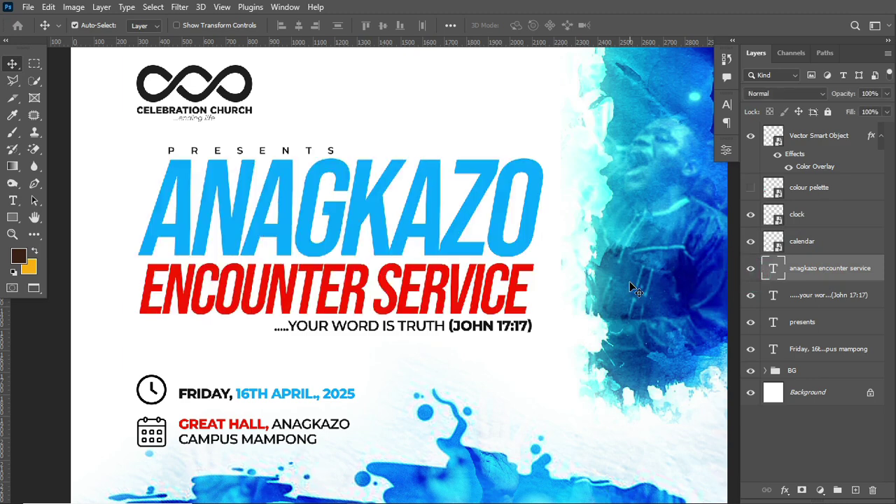
pyautogui.click(35, 183)
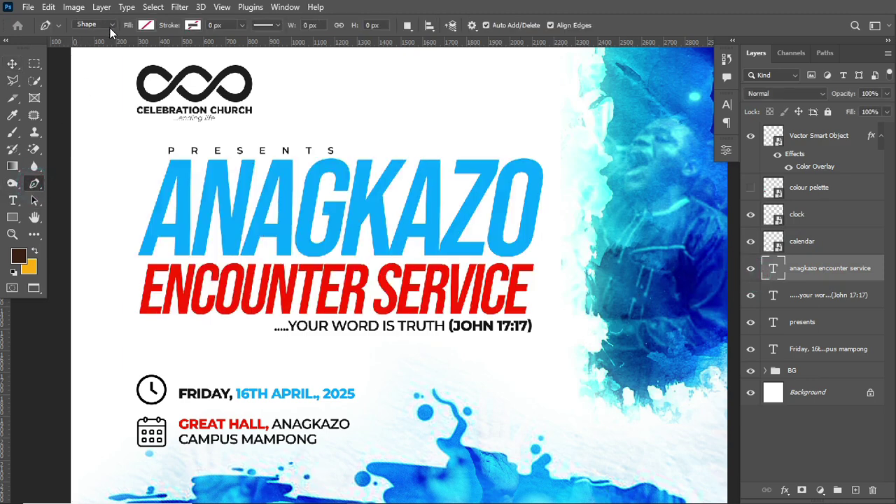
pyautogui.click(148, 26)
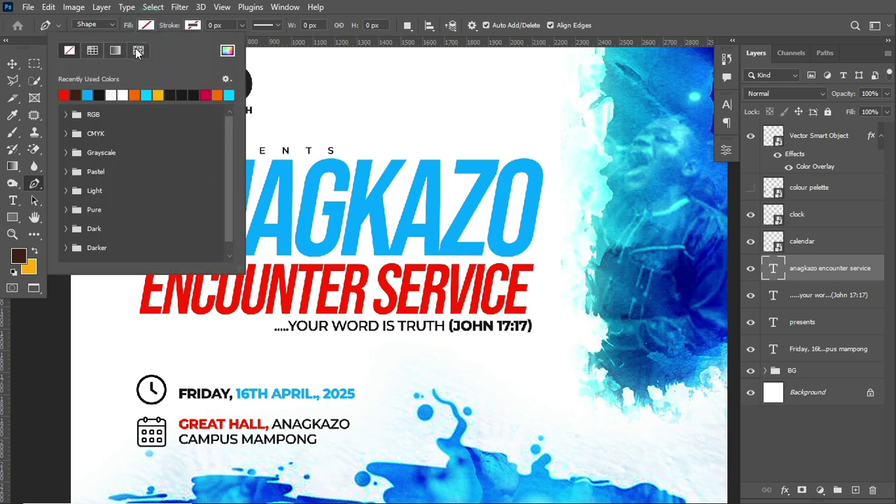
pyautogui.click(111, 95)
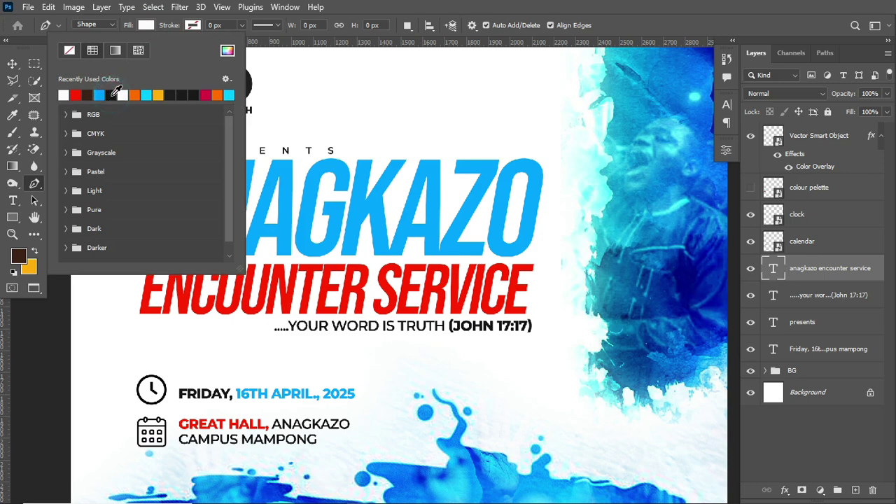
pyautogui.click(75, 95)
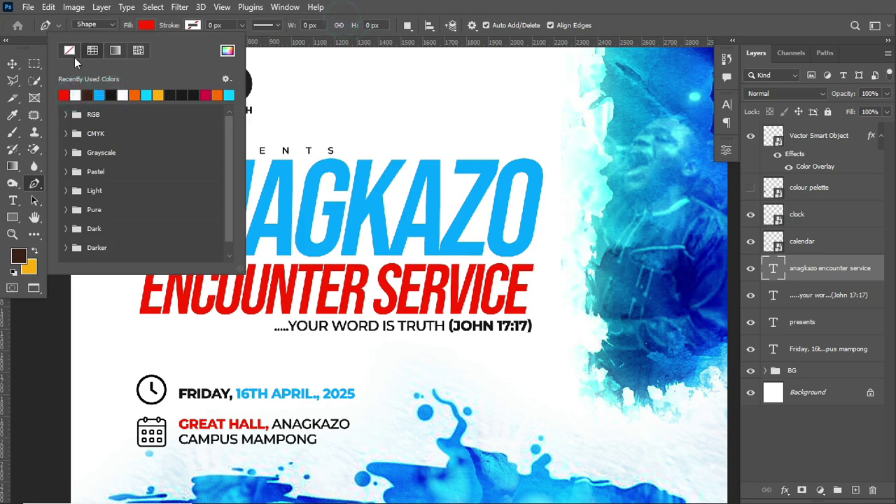
pyautogui.click(39, 185)
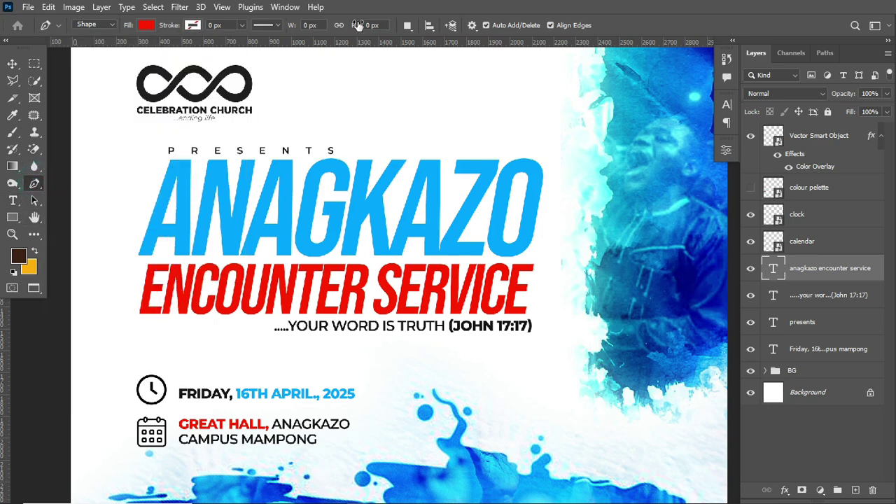
# Draw a closed red shape about 1984 × 397 px with an arched upper edge over the lower part of ANAGKAZO.
pyautogui.click(112, 223)
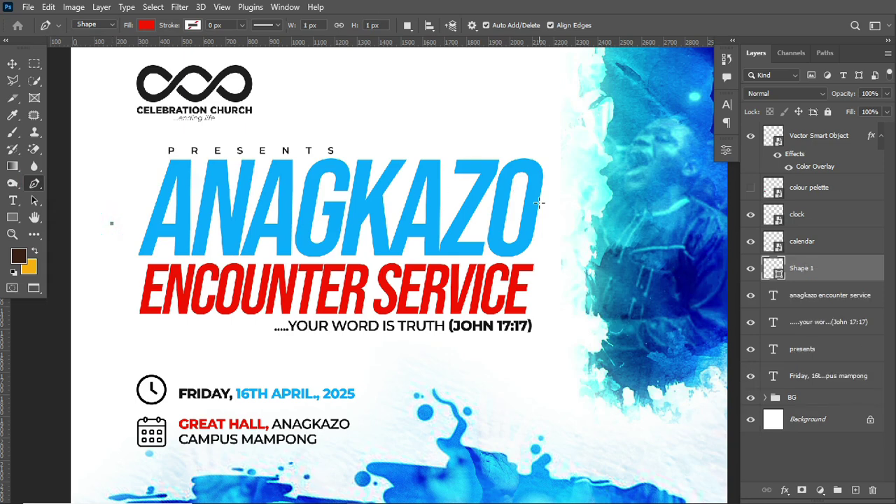
pyautogui.moveTo(544, 201); pyautogui.dragTo(705, 299)
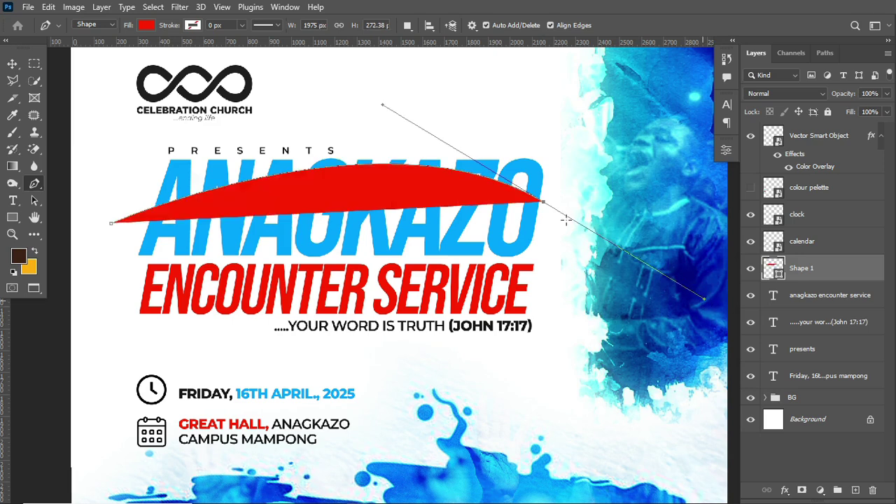
pyautogui.moveTo(545, 206)
pyautogui.mouseDown()
pyautogui.moveTo(549, 273)
pyautogui.moveTo(545, 213)
pyautogui.mouseUp()
pyautogui.moveTo(543, 260); pyautogui.dragTo(550, 265)
pyautogui.hotkey('ctrl', 'z')
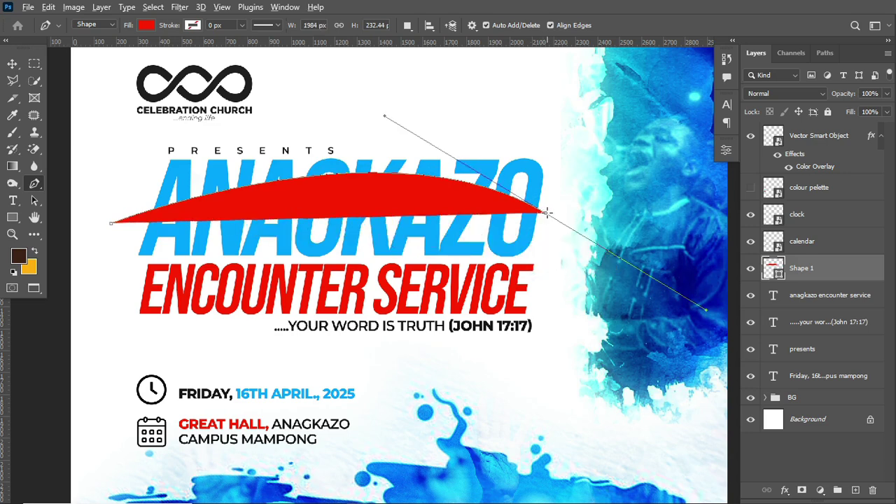
pyautogui.click(547, 212)
pyautogui.click(539, 260)
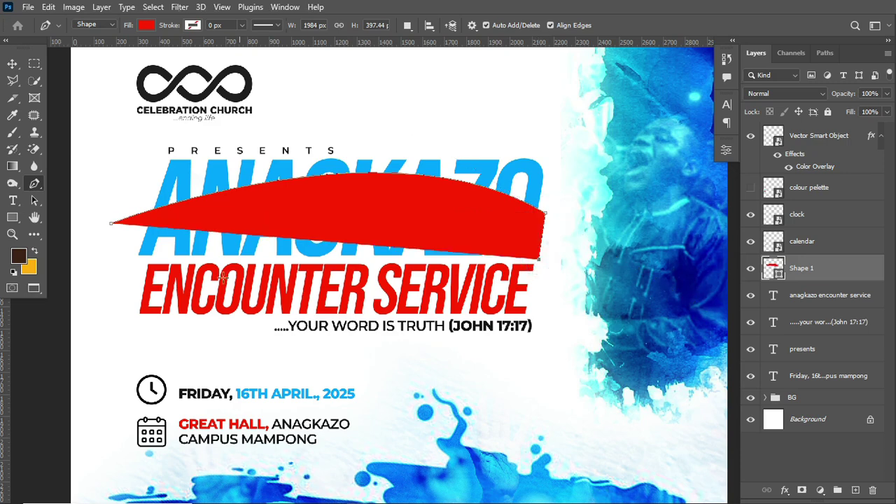
pyautogui.click(111, 260)
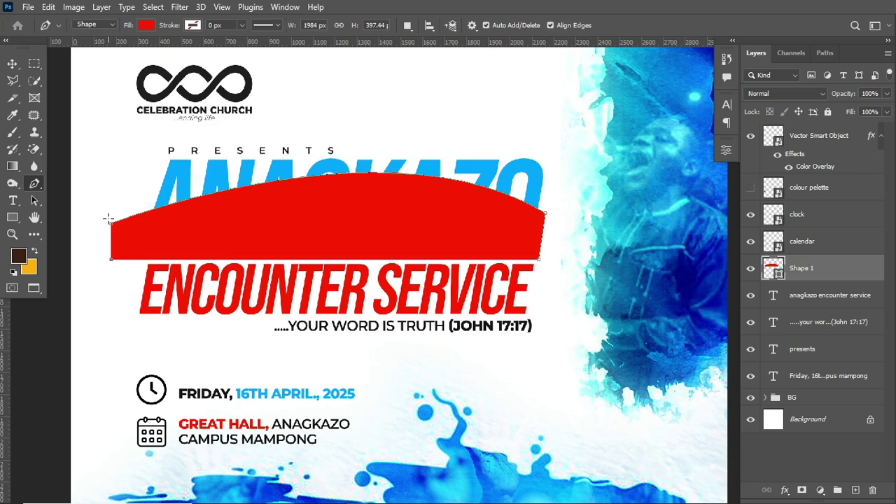
pyautogui.click(112, 228)
# Try clipping the arched red shape to the anagkazo encounter service text layer.
pyautogui.moveTo(809, 276); pyautogui.dragTo(816, 280)
pyautogui.keyDown('alt'); pyautogui.click(816, 280); pyautogui.keyUp('alt')
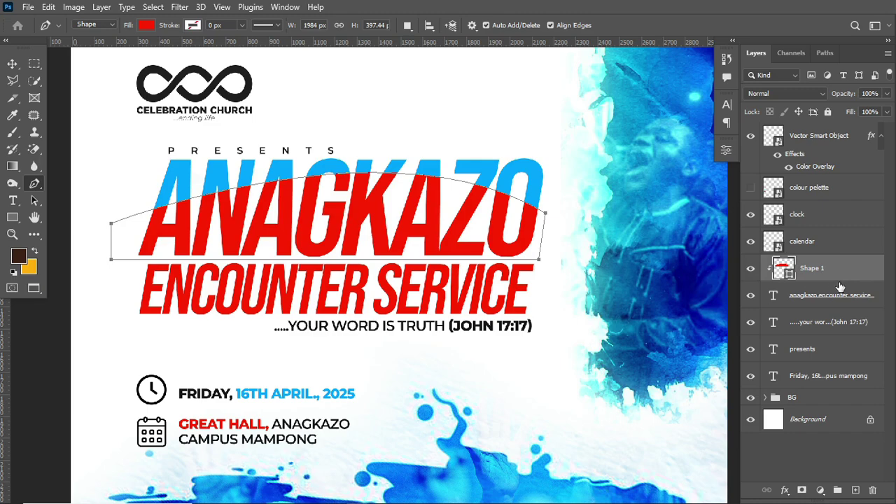
pyautogui.keyDown('alt'); pyautogui.click(842, 281); pyautogui.keyUp('alt')
# Release the arched red shape from its clipping mask and add a linear, reversed Gradient Overlay at 80° with 150% scale.
pyautogui.rightClick(843, 280)
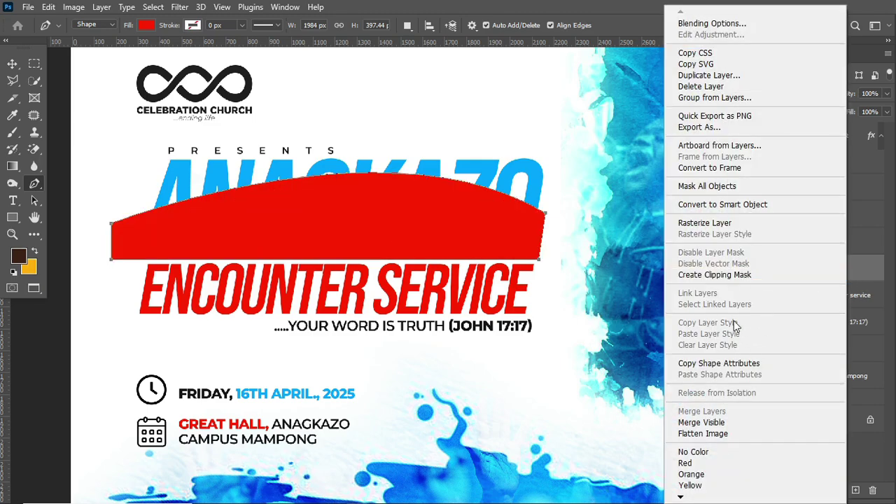
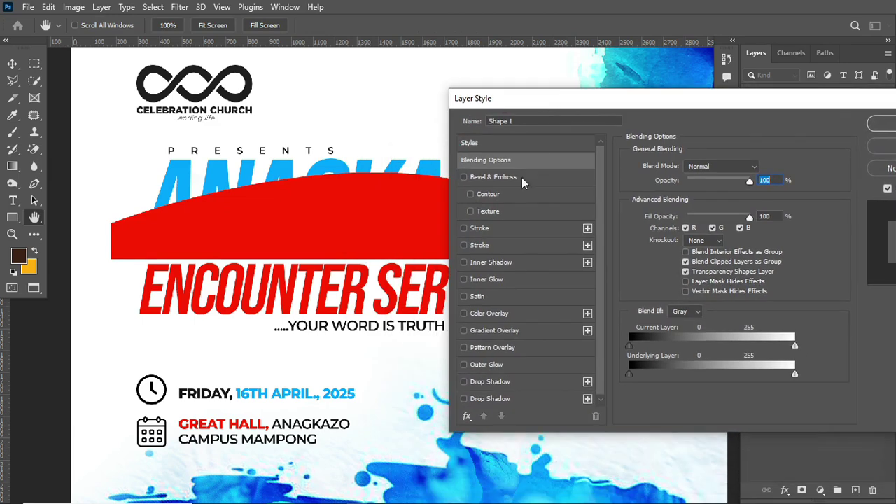
pyautogui.click(496, 332)
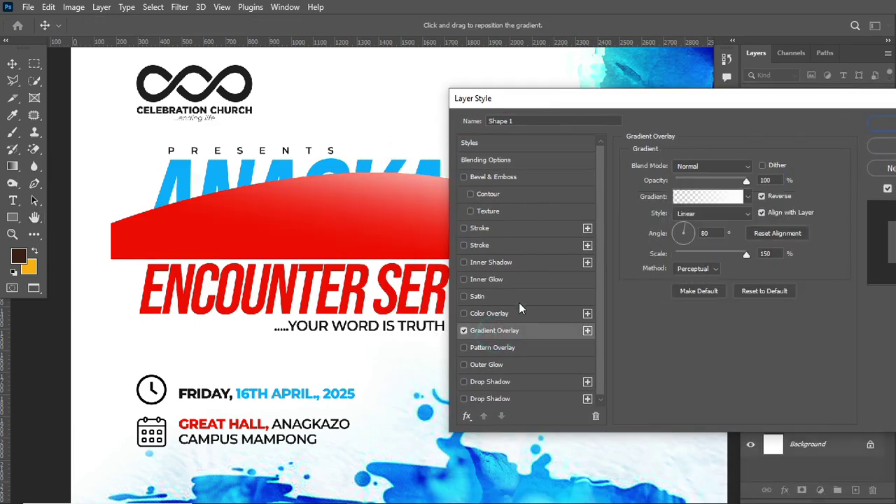
pyautogui.moveTo(630, 109); pyautogui.dragTo(565, 111)
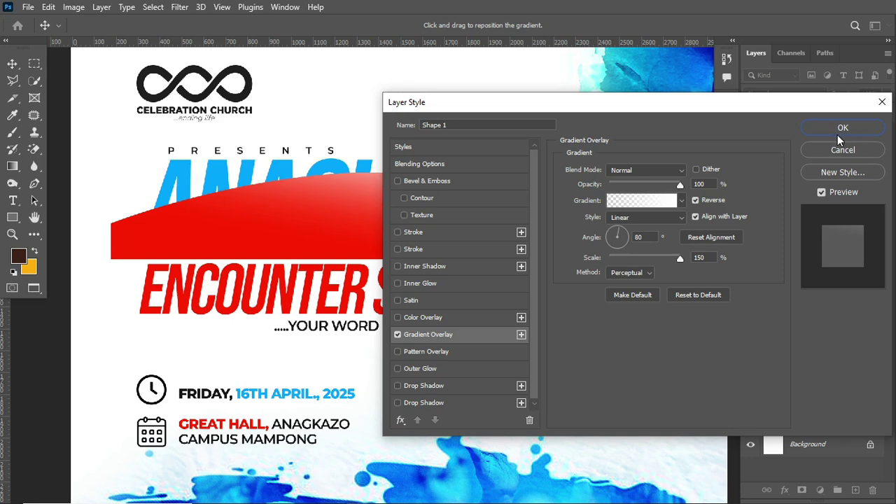
# Check the colour and opacity stops of the white-to-transparent gradient and apply the overlay to the arched shape.
pyautogui.click(654, 203)
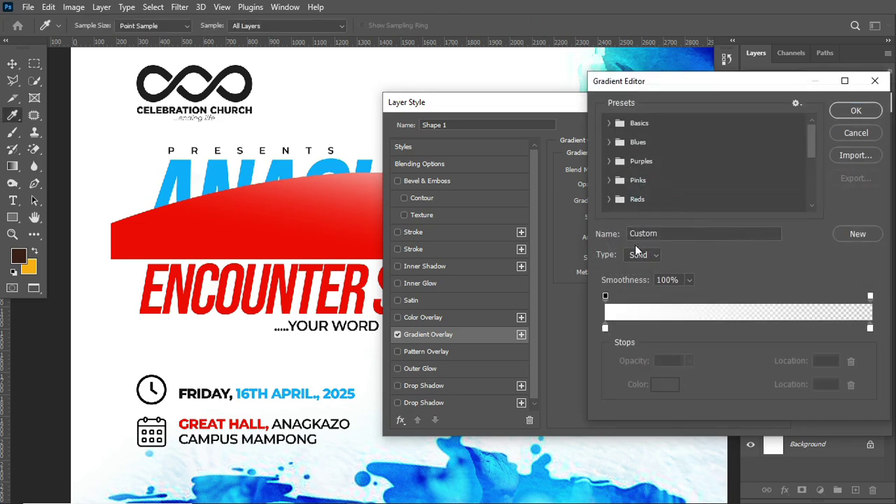
pyautogui.click(605, 327)
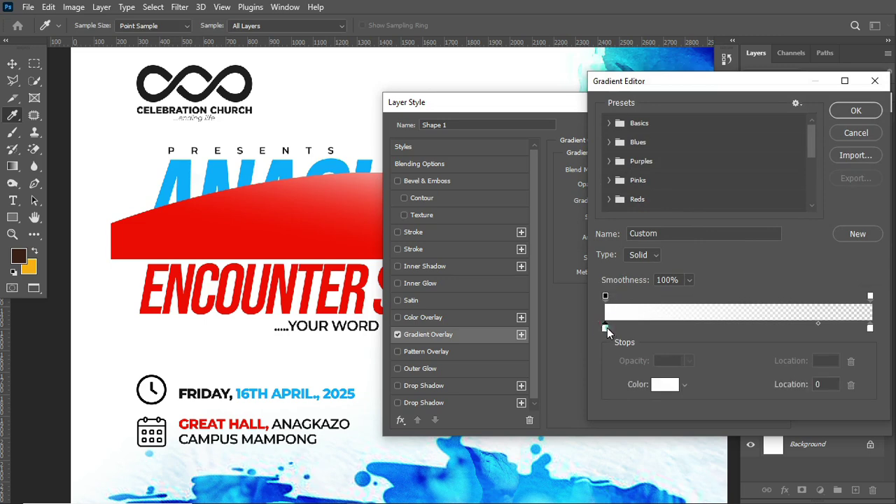
pyautogui.click(672, 384)
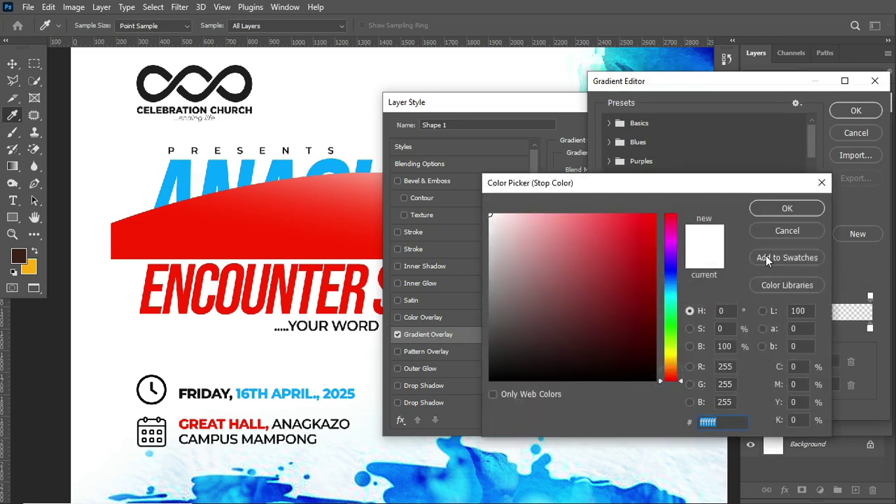
pyautogui.click(797, 232)
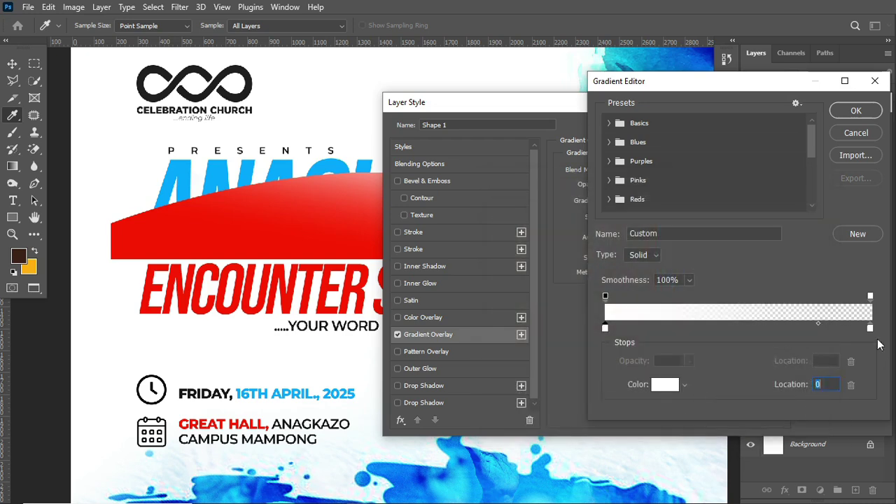
pyautogui.click(871, 328)
pyautogui.click(669, 384)
pyautogui.click(798, 234)
pyautogui.click(871, 297)
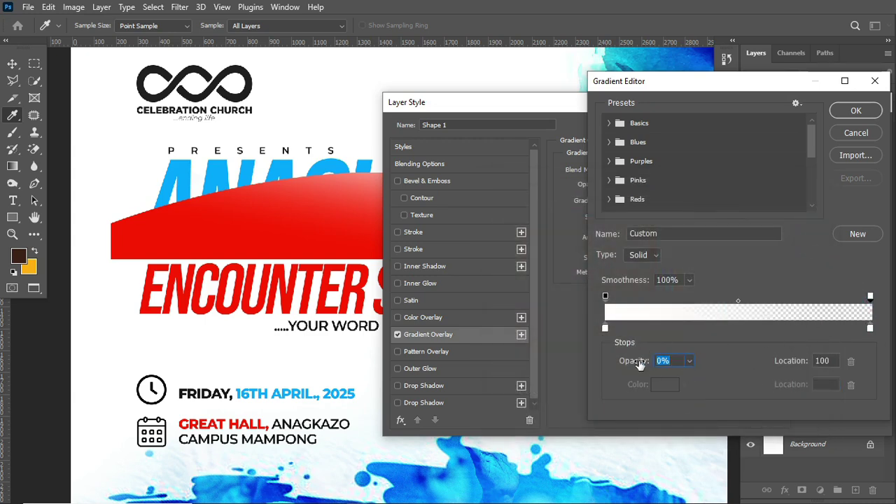
pyautogui.click(606, 297)
pyautogui.click(856, 110)
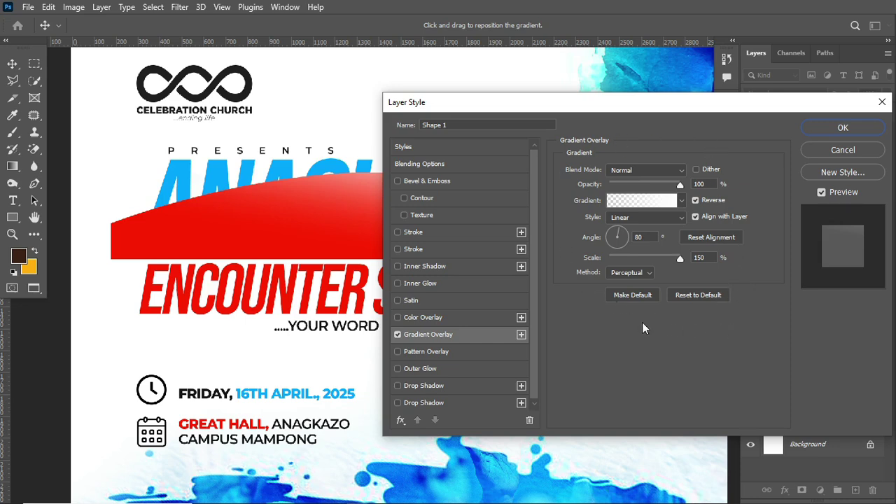
pyautogui.click(844, 130)
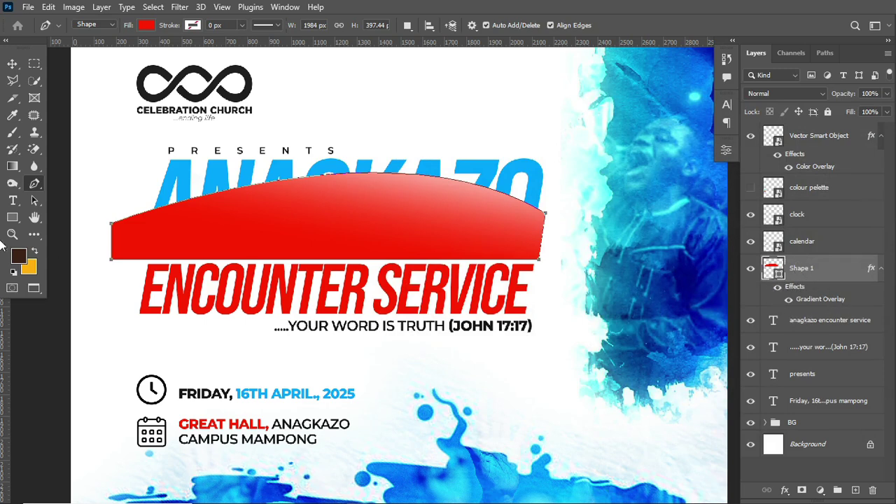
# Remove the arched shape's red fill and nudge the shape slightly down and left over ANAGKAZO.
pyautogui.click(143, 26)
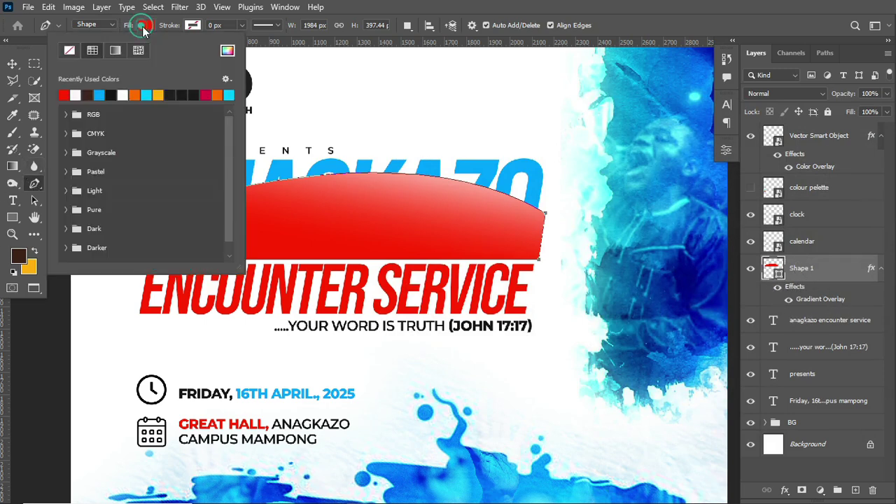
pyautogui.click(68, 51)
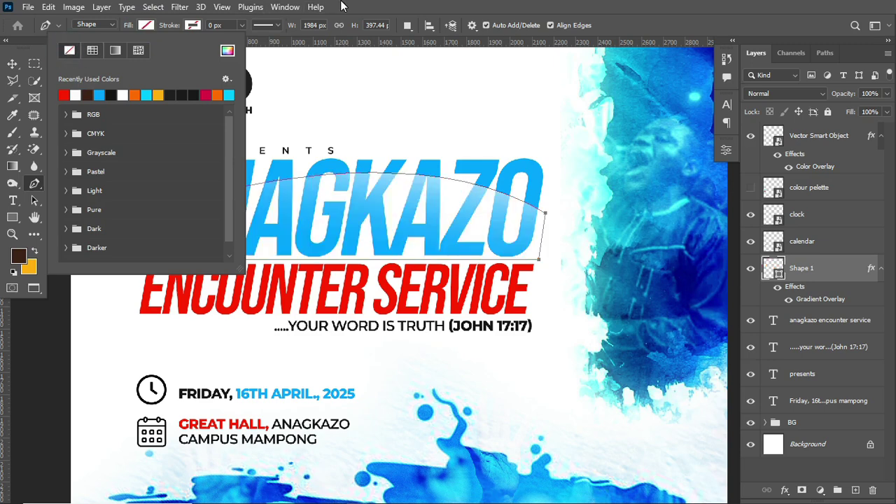
pyautogui.click(11, 64)
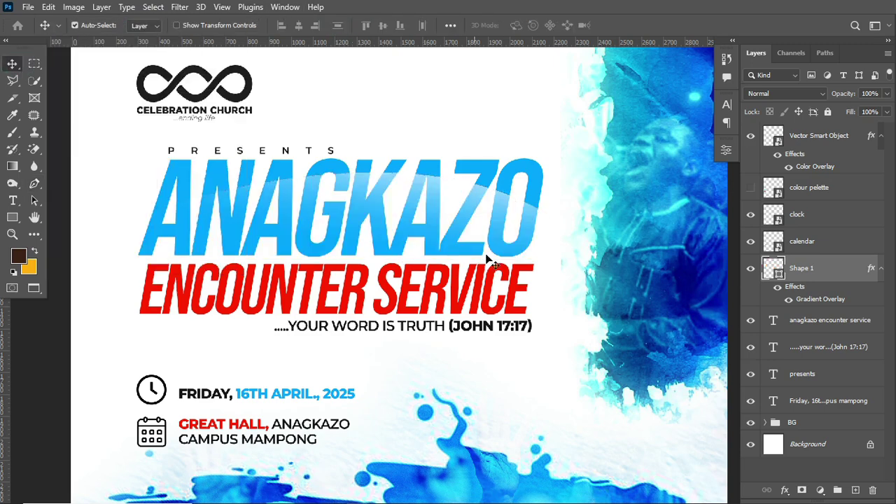
pyautogui.hotkey('ctrl', 't')
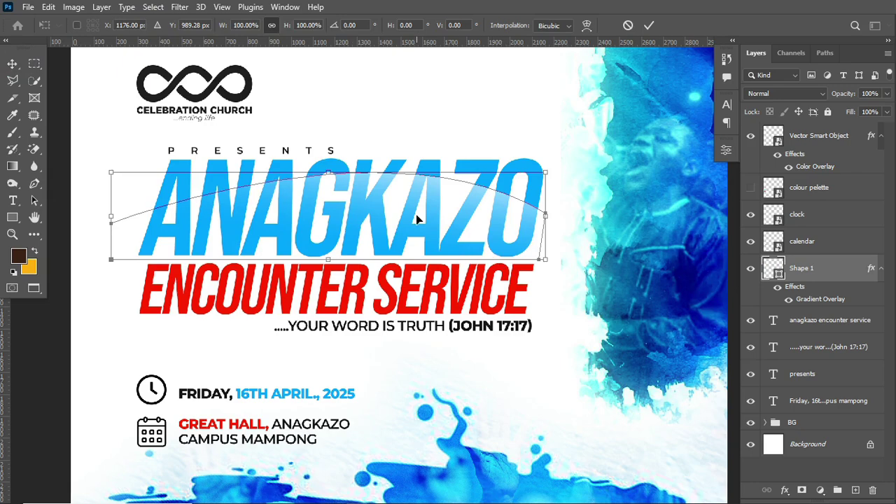
pyautogui.moveTo(416, 219)
pyautogui.mouseDown()
pyautogui.moveTo(400, 220)
pyautogui.moveTo(414, 218)
pyautogui.mouseUp()
pyautogui.click(651, 25)
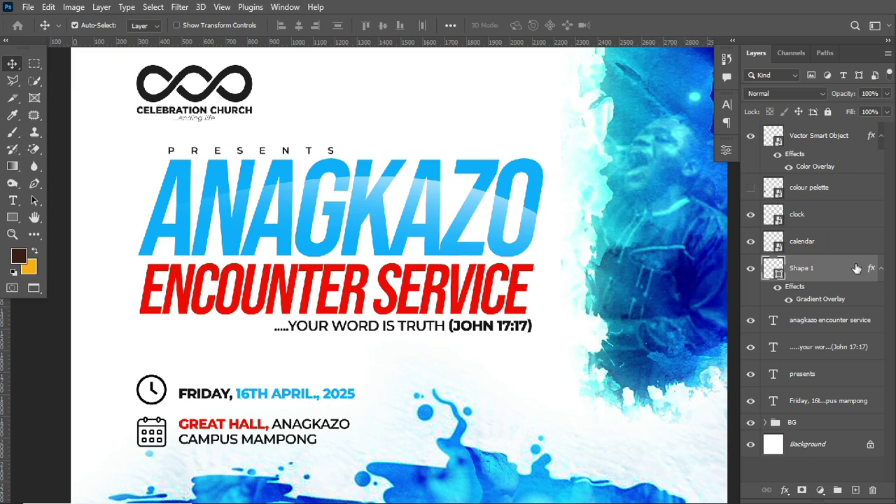
# Duplicate the arched highlight shape, flip the copy horizontally and move it down over ENCOUNTER SERVICE.
pyautogui.hotkey('ctrl', 'j')
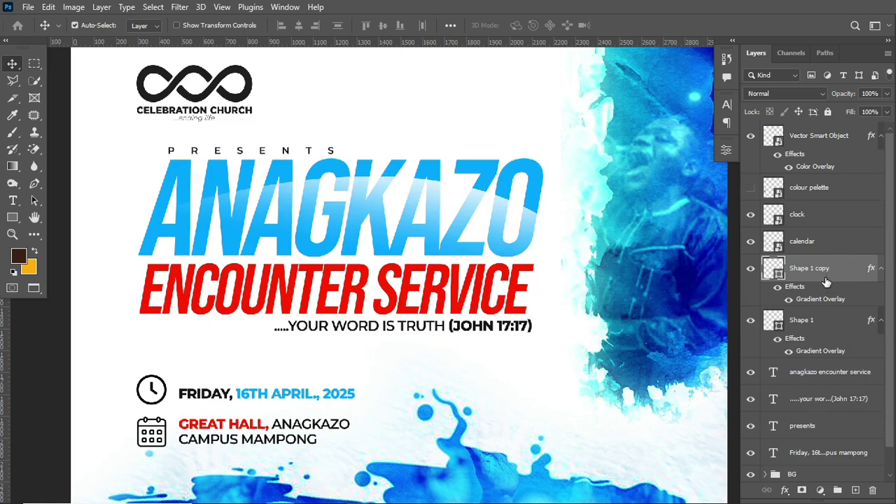
pyautogui.press('ctrl')
pyautogui.hotkey('ctrl', 't')
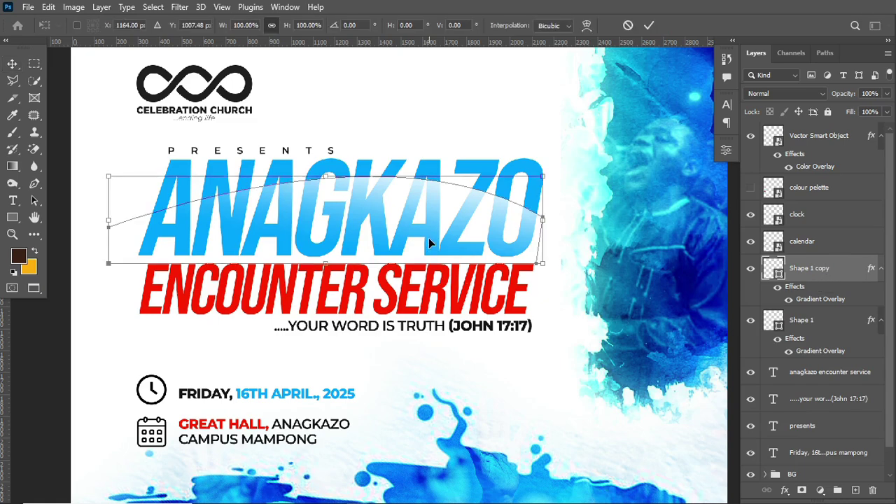
pyautogui.rightClick(428, 231)
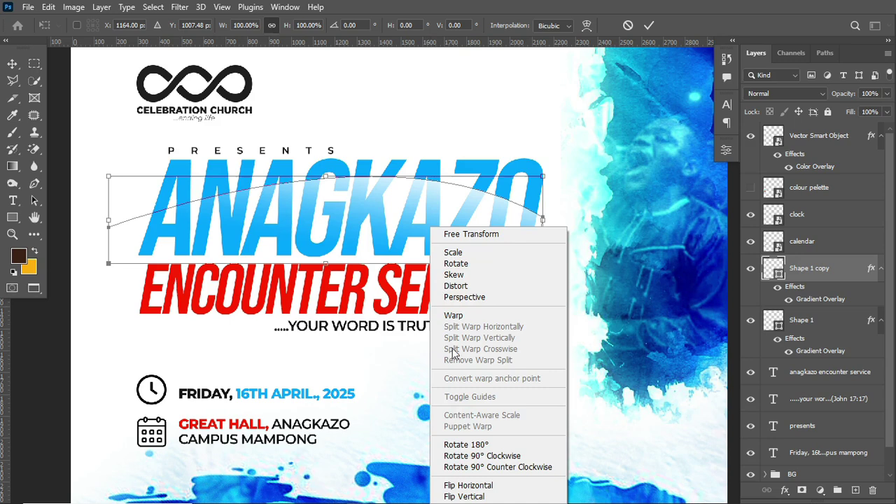
pyautogui.click(478, 485)
pyautogui.moveTo(385, 241); pyautogui.dragTo(383, 342)
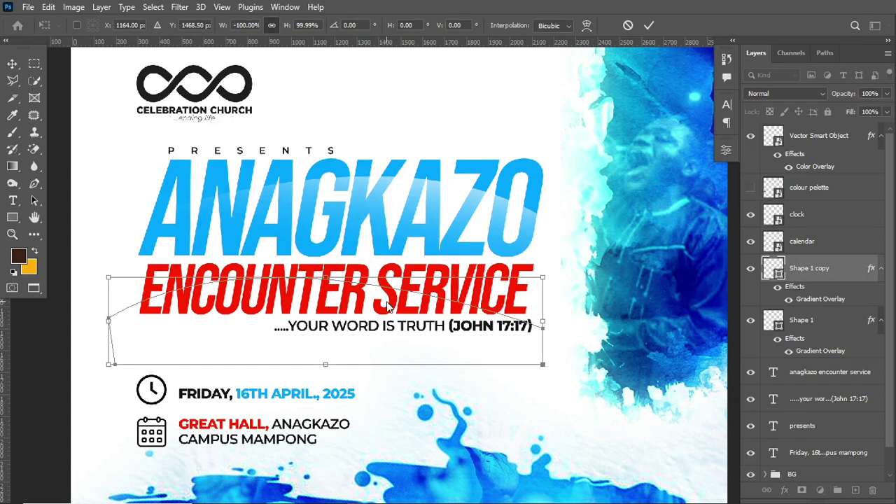
# Try flipping the highlight copy vertically and moving it up, and undo both changes.
pyautogui.rightClick(389, 305)
pyautogui.click(427, 436)
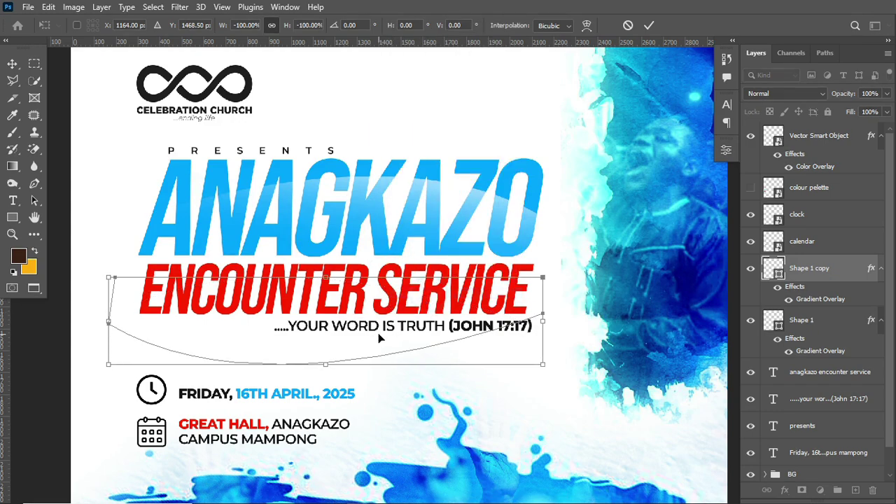
pyautogui.moveTo(378, 339); pyautogui.dragTo(385, 273)
pyautogui.hotkey('ctrl', 'z')
pyautogui.hotkey('ctrl', 'z')
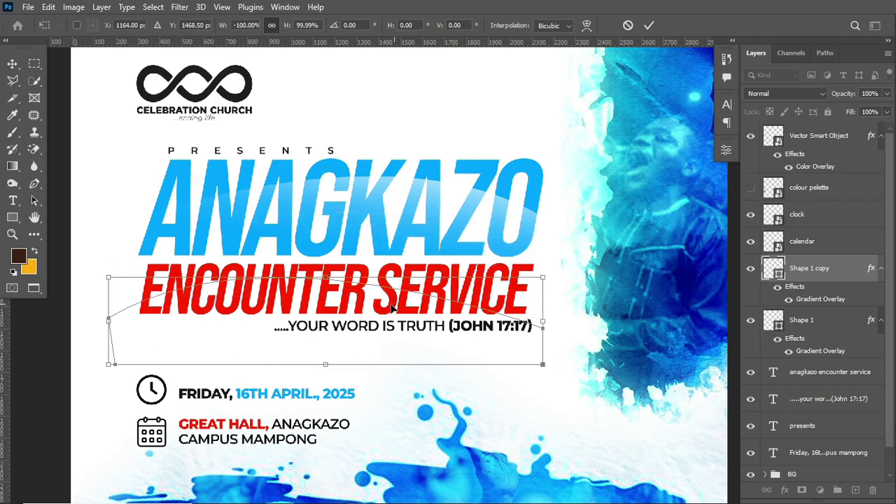
# Flip the highlight copy horizontally again, rotate it about 9° clockwise and position it across ENCOUNTER SERVICE.
pyautogui.moveTo(301, 290); pyautogui.dragTo(263, 280)
pyautogui.rightClick(357, 300)
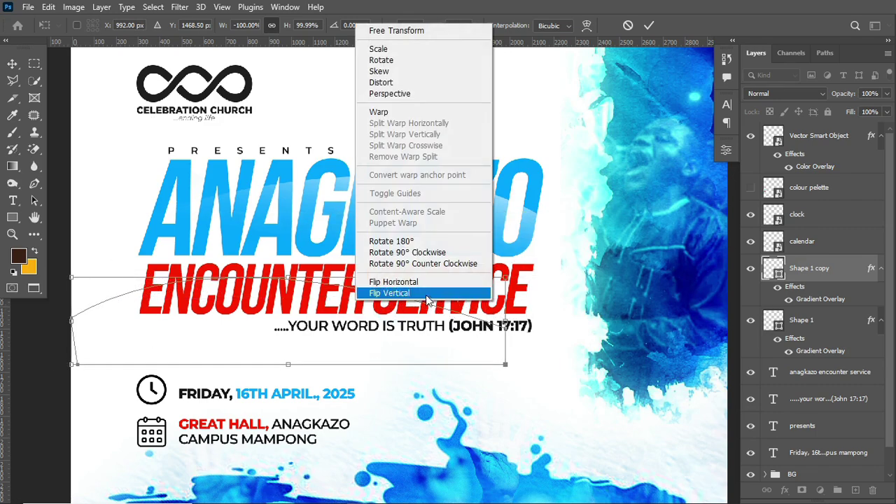
pyautogui.click(428, 296)
pyautogui.moveTo(457, 323); pyautogui.dragTo(484, 315)
pyautogui.moveTo(626, 312); pyautogui.dragTo(478, 339)
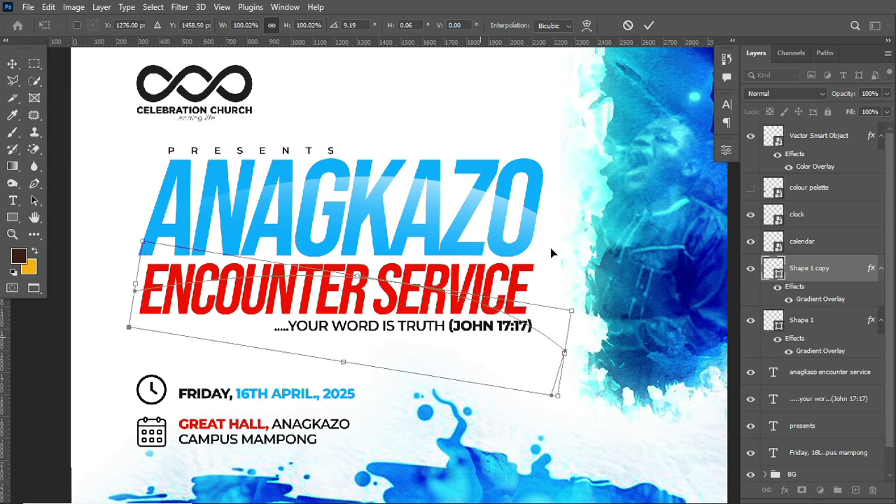
pyautogui.click(649, 26)
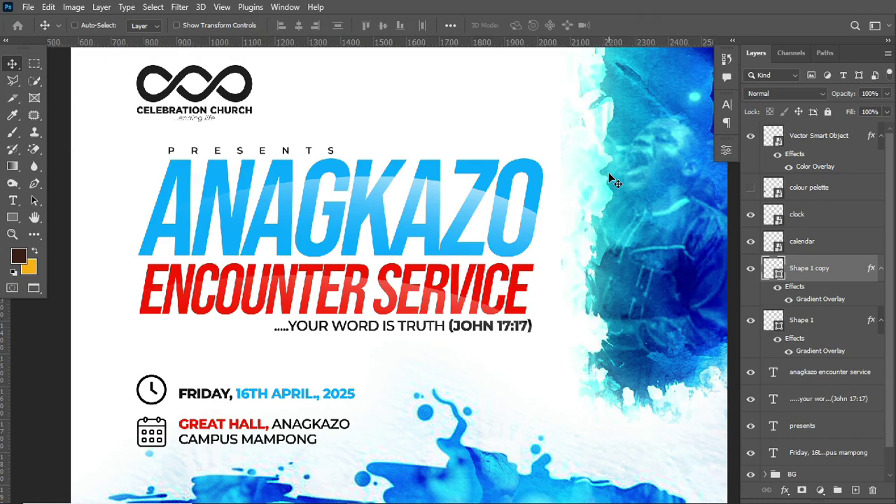
# Examine the gradient highlights on the ANAGKAZO ENCOUNTER SERVICE title up close and within the overall flyer layout.
pyautogui.hotkey('ctrl', '+')
pyautogui.hotkey('ctrl', '+')
pyautogui.hotkey('ctrl', '+')
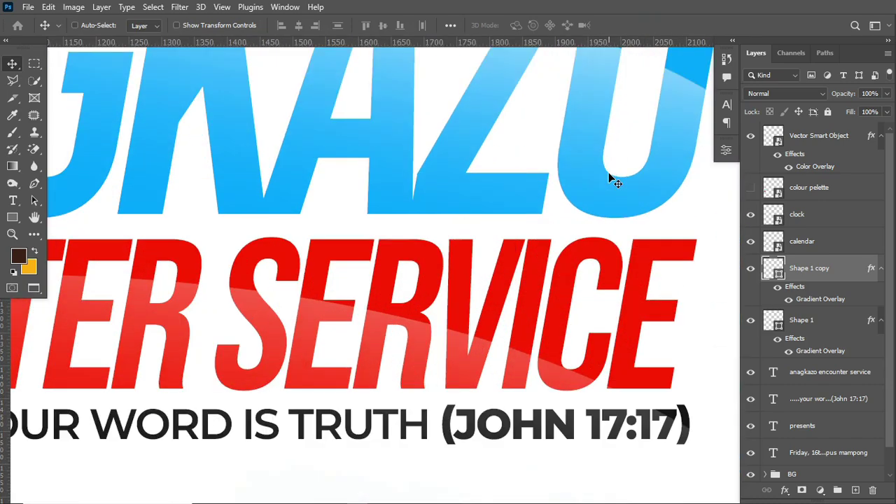
pyautogui.hotkey('ctrl', '-')
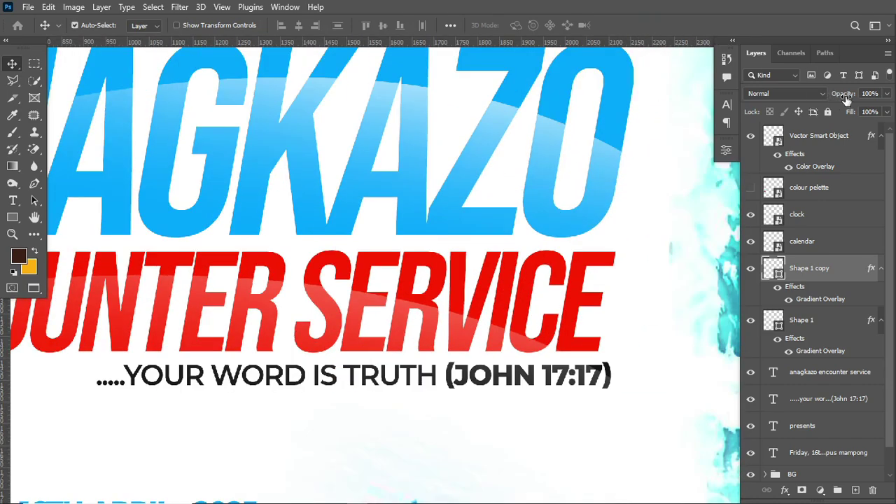
pyautogui.moveTo(848, 94); pyautogui.dragTo(872, 104)
pyautogui.hotkey('ctrl', '-')
pyautogui.hotkey('ctrl', '-')
pyautogui.hotkey('ctrl', '-')
pyautogui.hotkey('ctrl', '-')
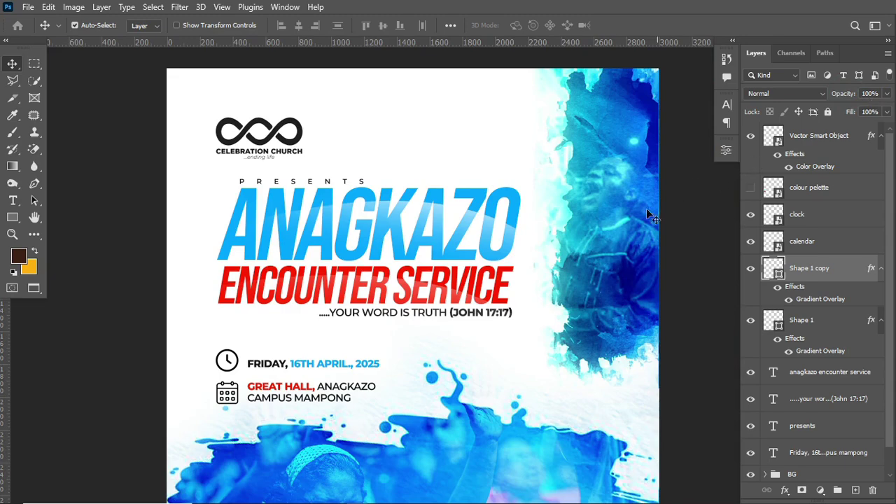
pyautogui.moveTo(582, 272); pyautogui.dragTo(566, 269)
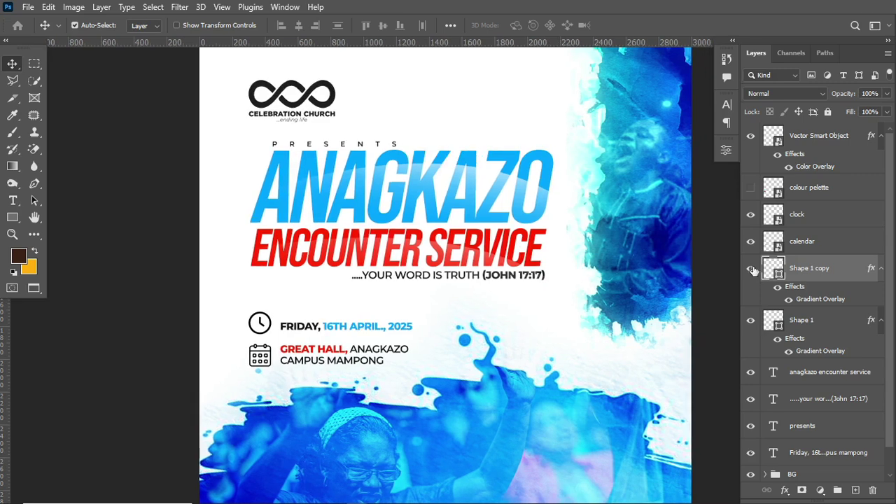
# Collapse the effects of both highlight shape layers and move the clock and calendar layers directly above the date and venue text layer.
pyautogui.click(816, 241)
pyautogui.click(882, 268)
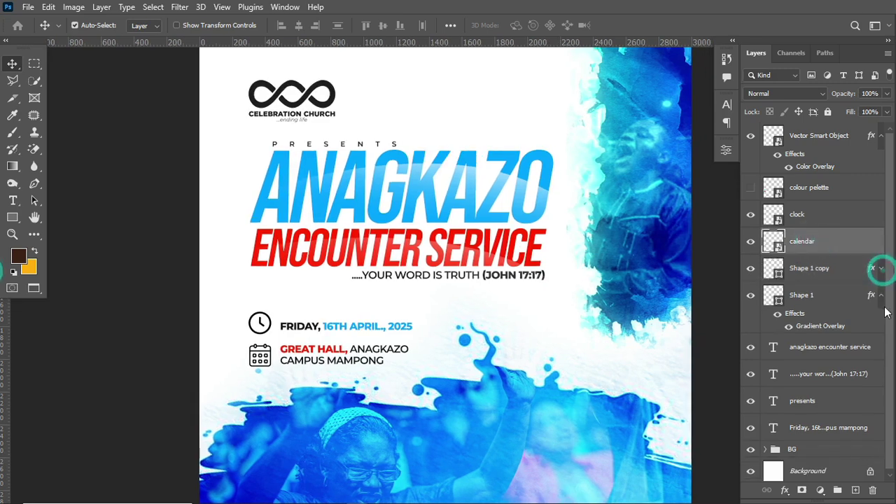
pyautogui.click(882, 296)
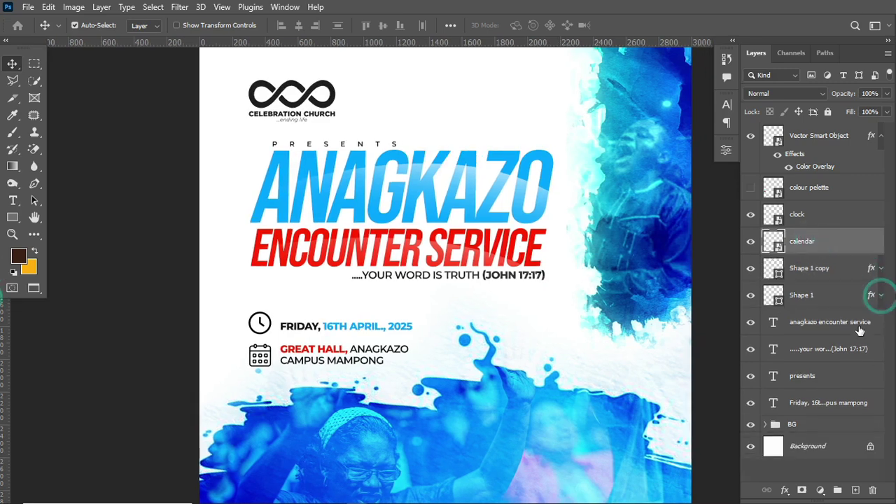
pyautogui.click(820, 215)
pyautogui.keyDown('shift'); pyautogui.click(822, 243); pyautogui.keyUp('shift')
pyautogui.moveTo(839, 214); pyautogui.dragTo(840, 413)
# Group the clock, calendar and date and venue text layers and name the group VENUE N DATE.
pyautogui.keyDown('ctrl'); pyautogui.click(837, 409); pyautogui.keyUp('ctrl')
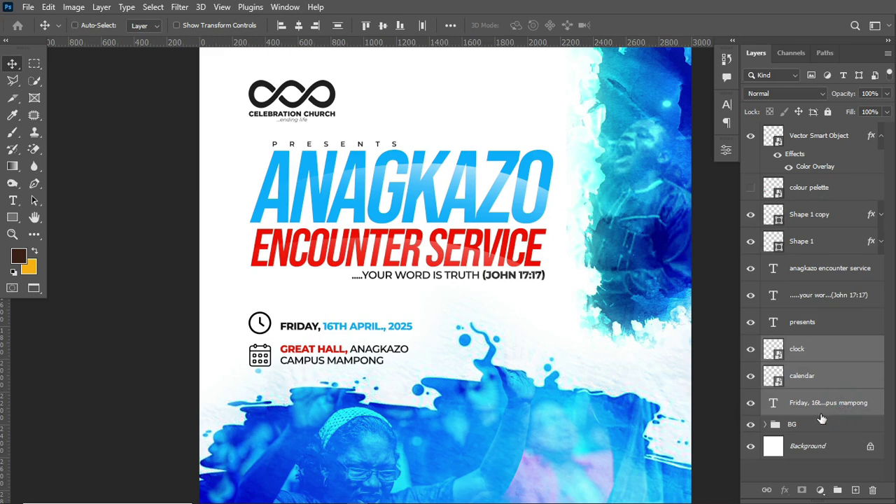
pyautogui.hotkey('ctrl', 'g')
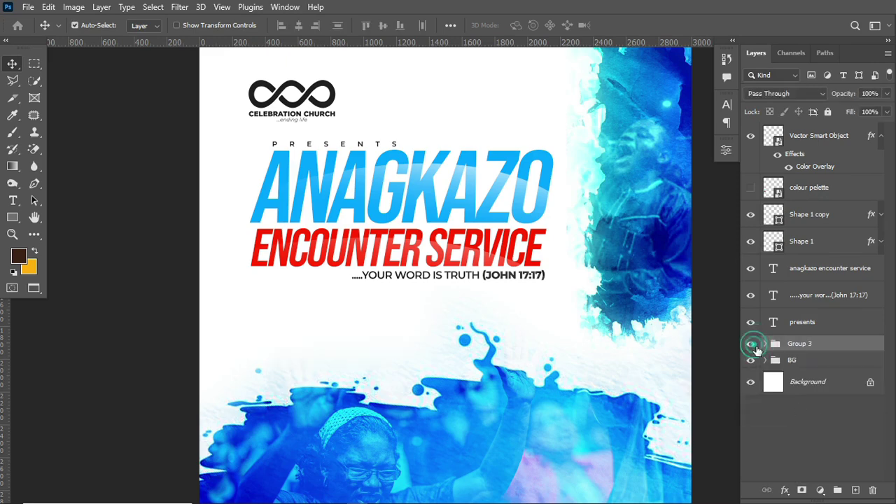
pyautogui.doubleClick(803, 343)
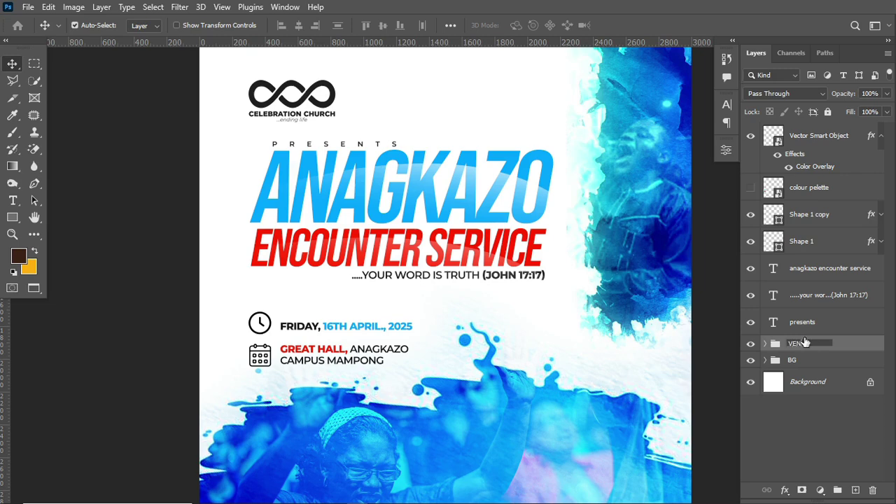
pyautogui.write('VENUE N DATE')
pyautogui.press('Return')
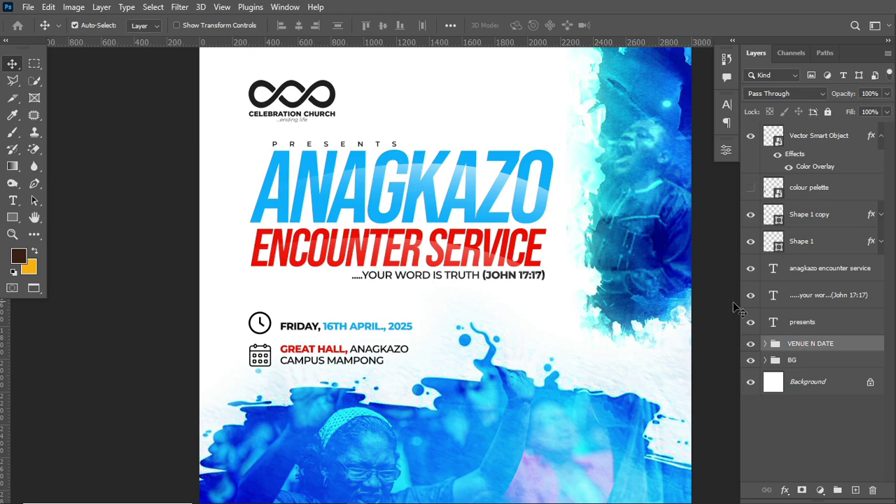
# Group the ANAGKAZO ENCOUNTER SERVICE title, the John 17:17 line and both highlight shape layers, checking the group's contents.
pyautogui.click(825, 295)
pyautogui.click(840, 270)
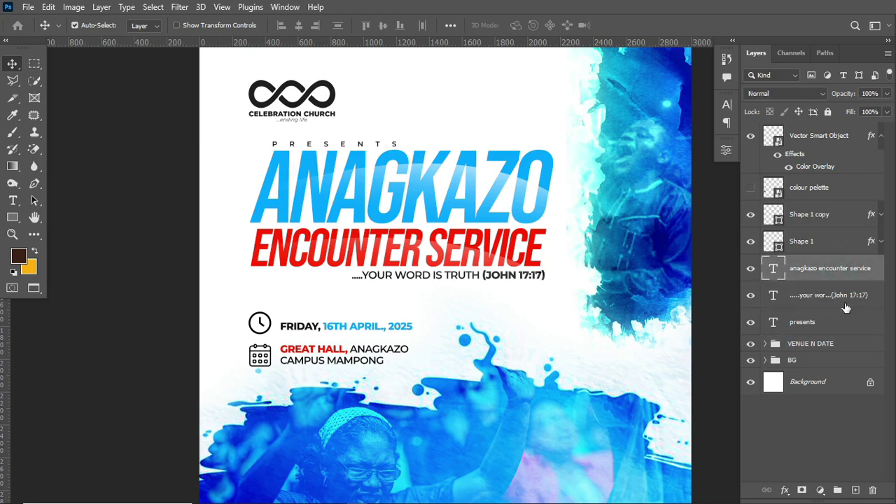
pyautogui.keyDown('shift'); pyautogui.click(835, 295); pyautogui.keyUp('shift')
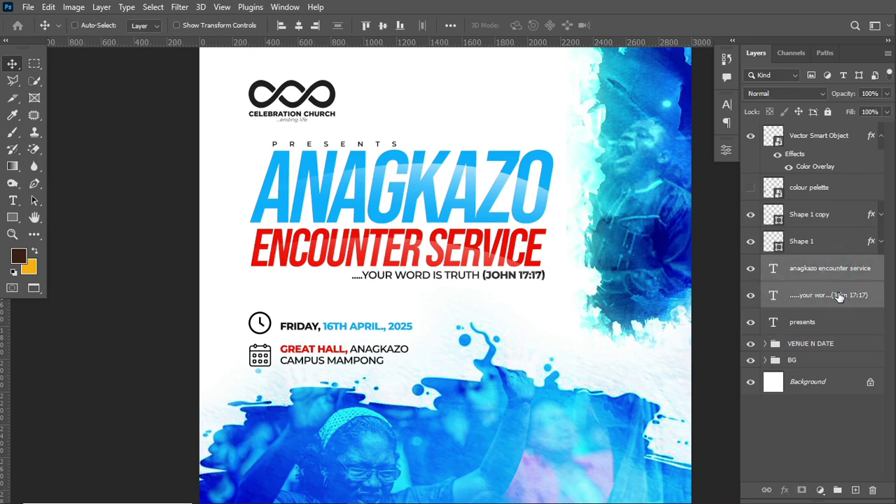
pyautogui.keyDown('shift'); pyautogui.click(820, 241); pyautogui.keyUp('shift')
pyautogui.keyDown('shift'); pyautogui.click(839, 216); pyautogui.keyUp('shift')
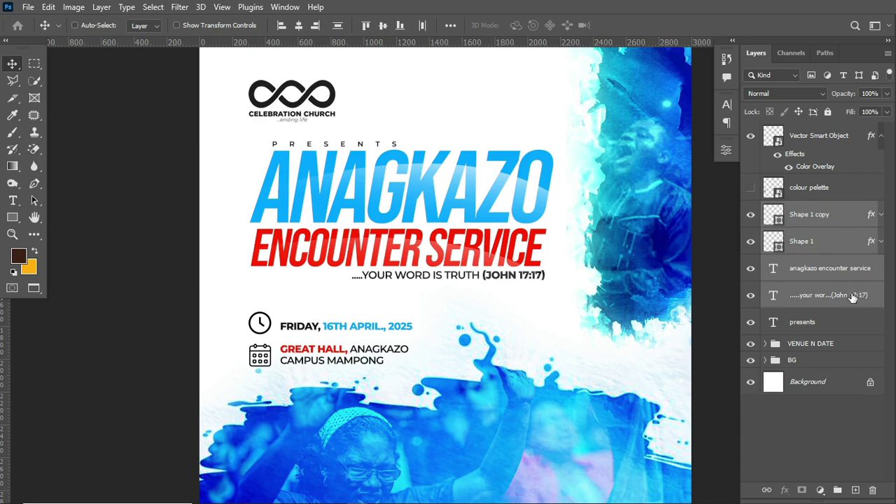
pyautogui.hotkey('ctrl', 'g')
pyautogui.click(751, 210)
pyautogui.click(751, 210)
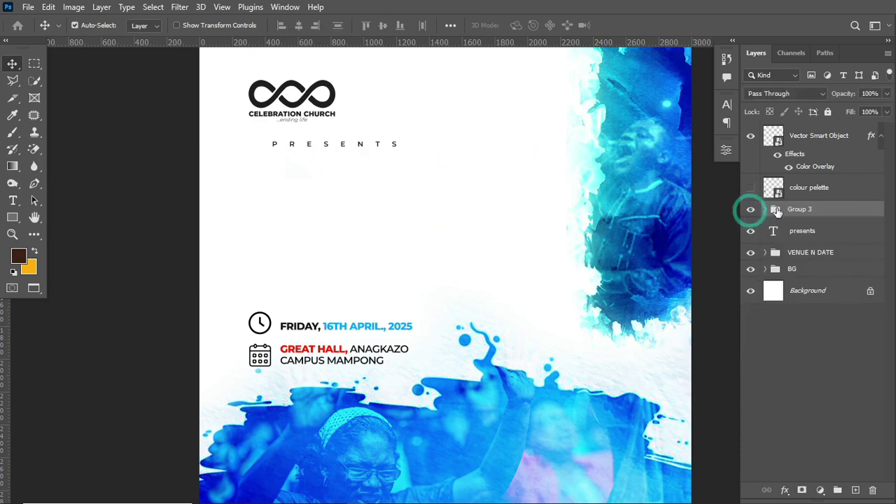
# Name the new title group THEME and move it directly below the presents text layer.
pyautogui.doubleClick(800, 208)
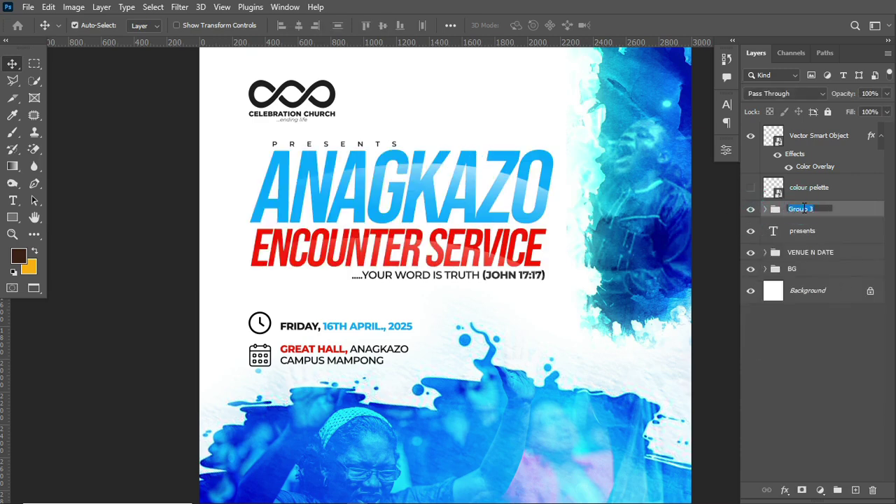
pyautogui.write('THEME')
pyautogui.press('Return')
pyautogui.moveTo(819, 213); pyautogui.dragTo(774, 236)
# Compare the colour palette swatches with the flyer's colours, leaving the palette layer hidden.
pyautogui.click(750, 186)
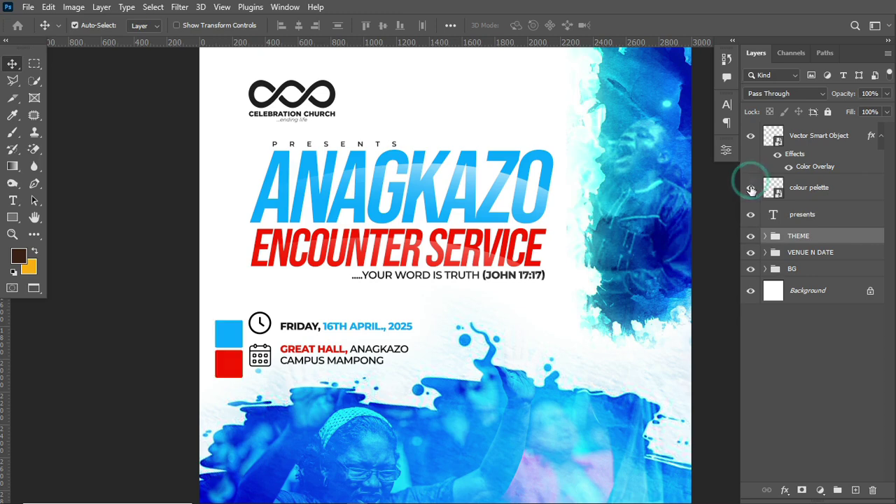
pyautogui.click(750, 189)
pyautogui.click(749, 189)
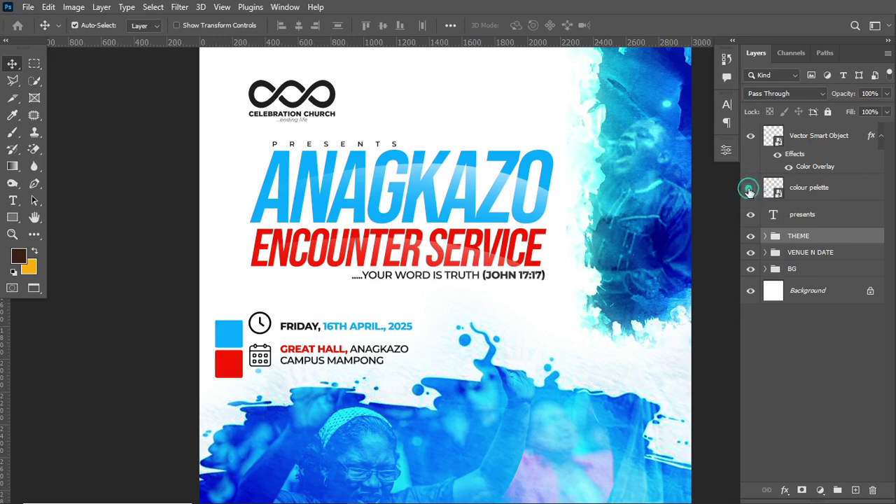
pyautogui.click(749, 189)
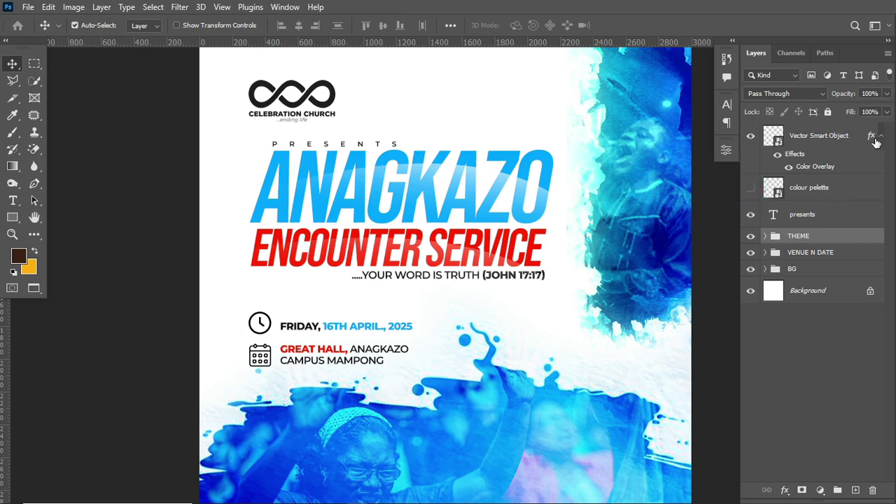
# Collapse the effects of the logo's Vector Smart Object layer and rename it CHURCH LOGO.
pyautogui.click(881, 138)
pyautogui.doubleClick(816, 136)
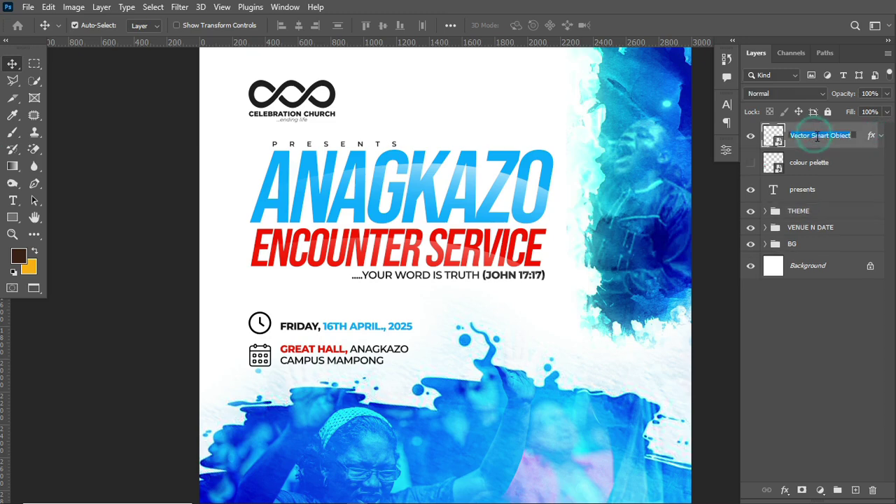
pyautogui.write('CHURCH L')
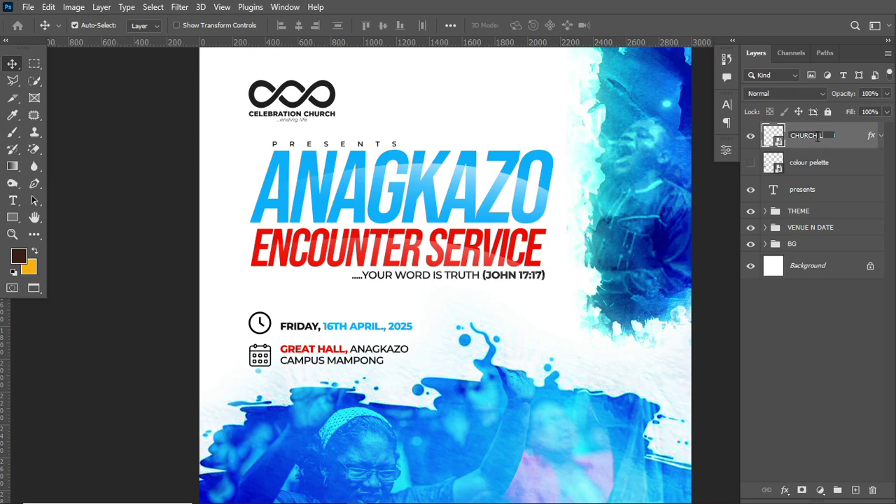
pyautogui.write('OGO')
pyautogui.press('Return')
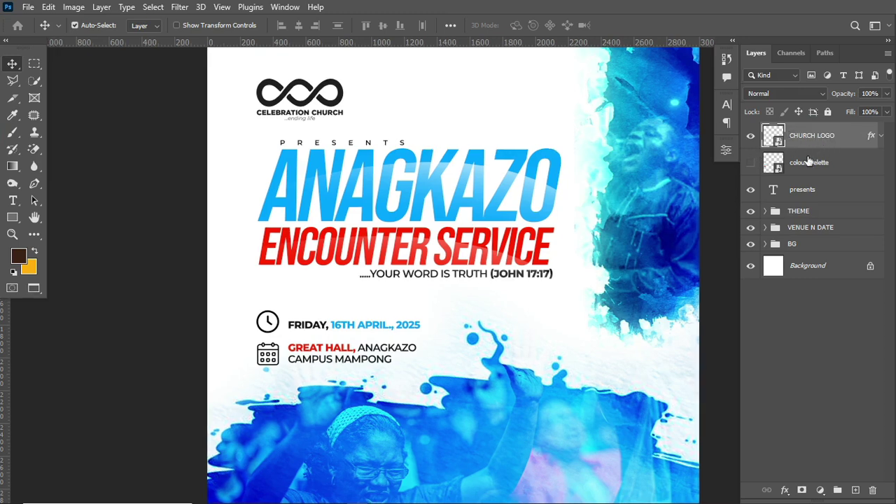
# Preview the flyer in full-screen mode and return to the standard screen mode.
pyautogui.press('f')
pyautogui.press('f')
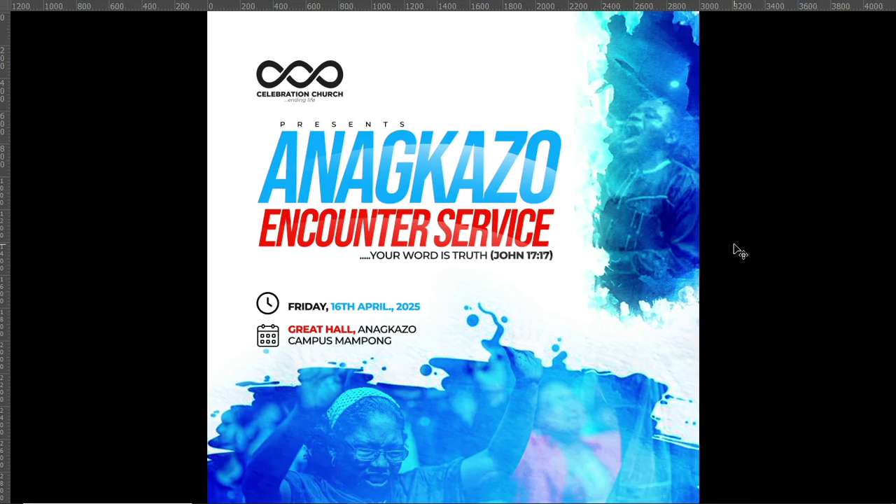
pyautogui.press('f')
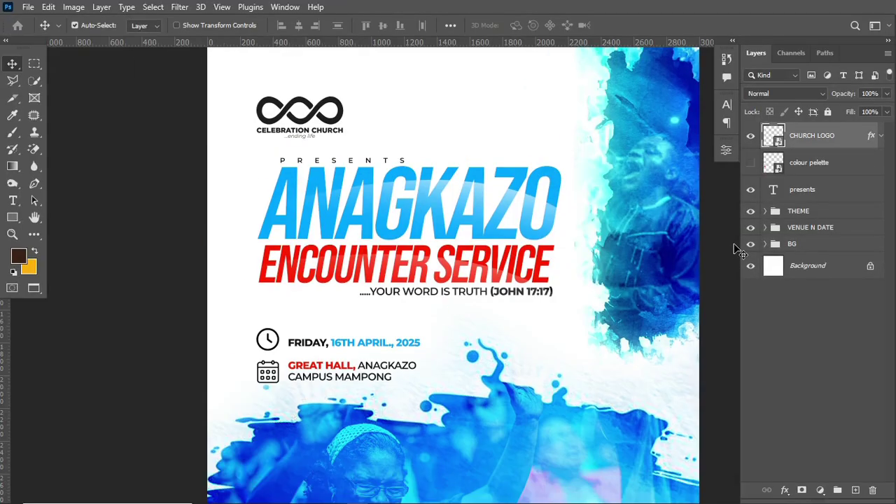
pyautogui.scroll(-1, 735, 248)
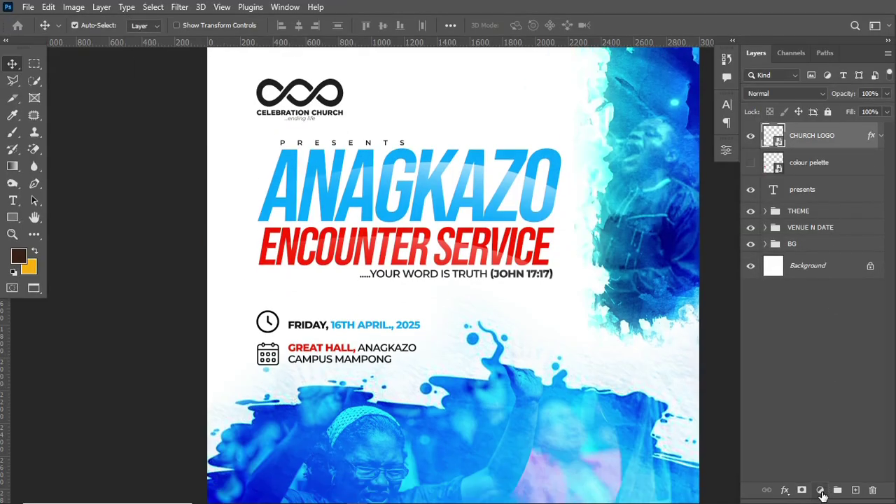
# Add a Curves adjustment layer above all layers and pull the lower part of the RGB curve down to darken the flyer.
pyautogui.click(821, 491)
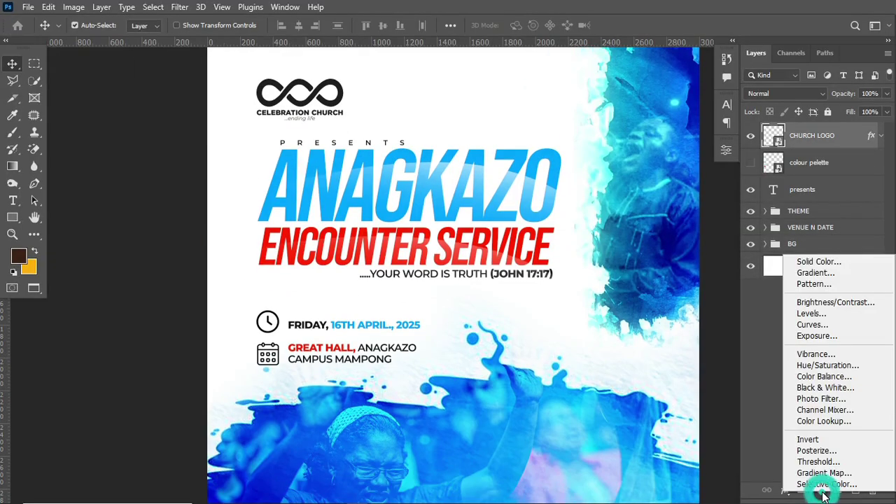
pyautogui.click(814, 324)
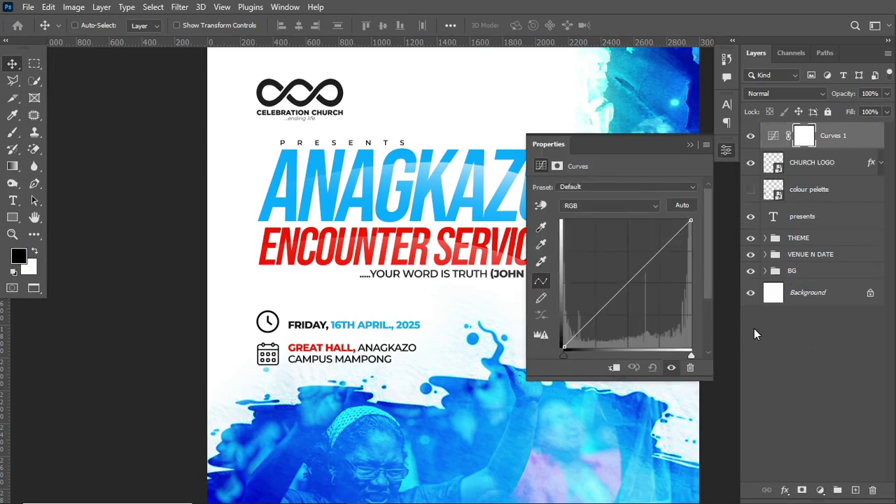
pyautogui.hotkey('ctrl', '-')
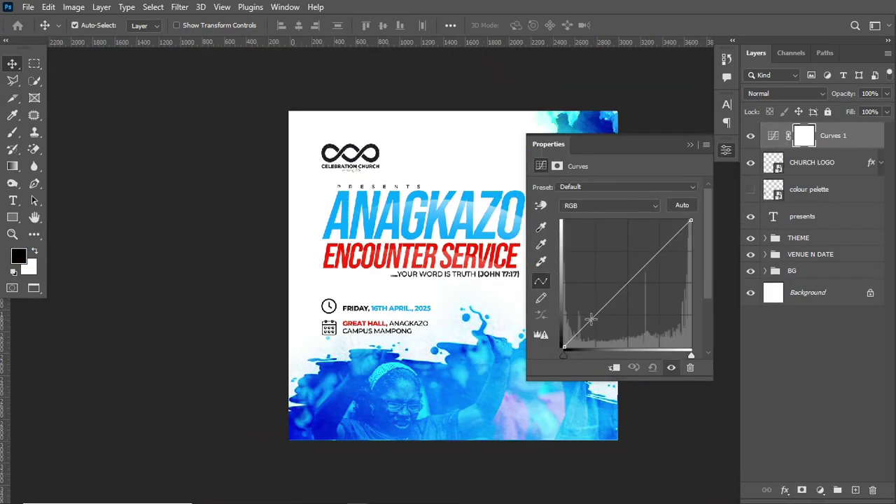
pyautogui.moveTo(592, 319); pyautogui.dragTo(613, 338)
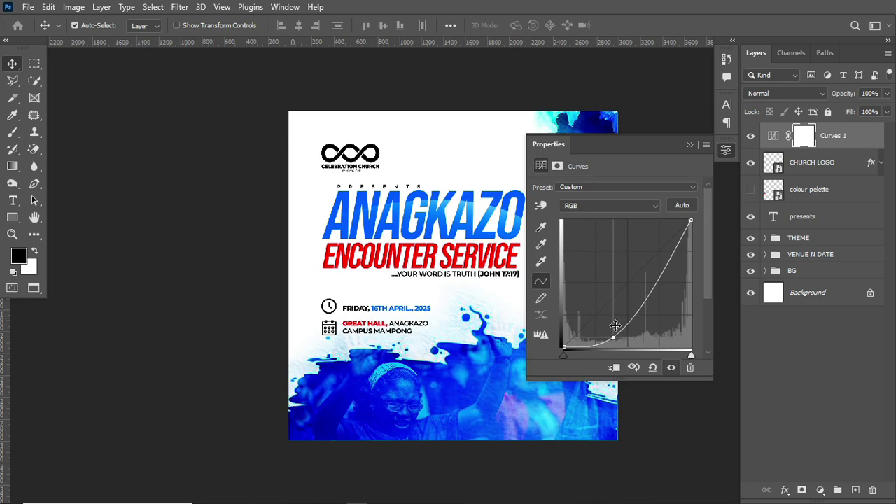
# Soften the Curves darkening by shifting the curve point slightly up and towards the shadows, and close the curve settings.
pyautogui.hotkey('ctrl', '+')
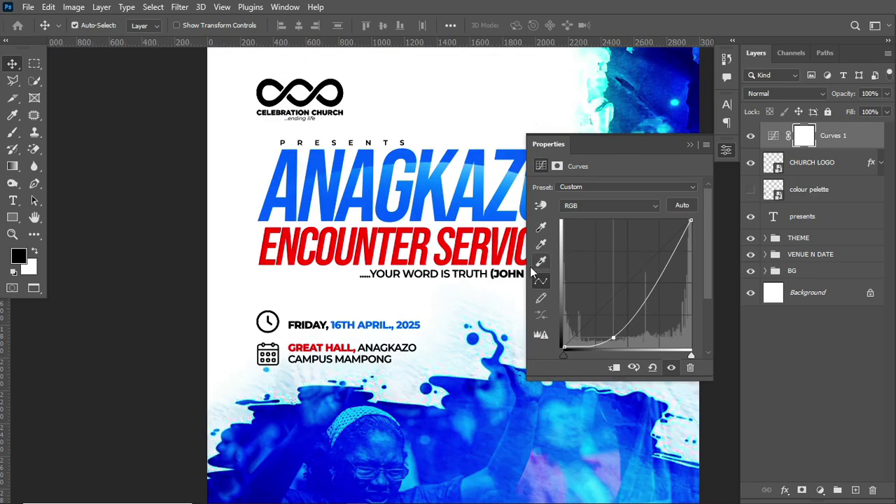
pyautogui.moveTo(480, 264); pyautogui.dragTo(358, 258)
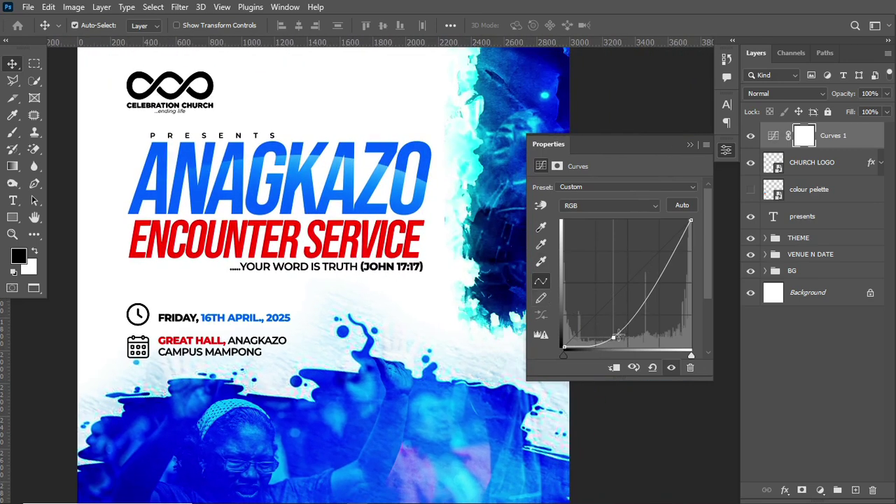
pyautogui.moveTo(612, 338); pyautogui.dragTo(609, 329)
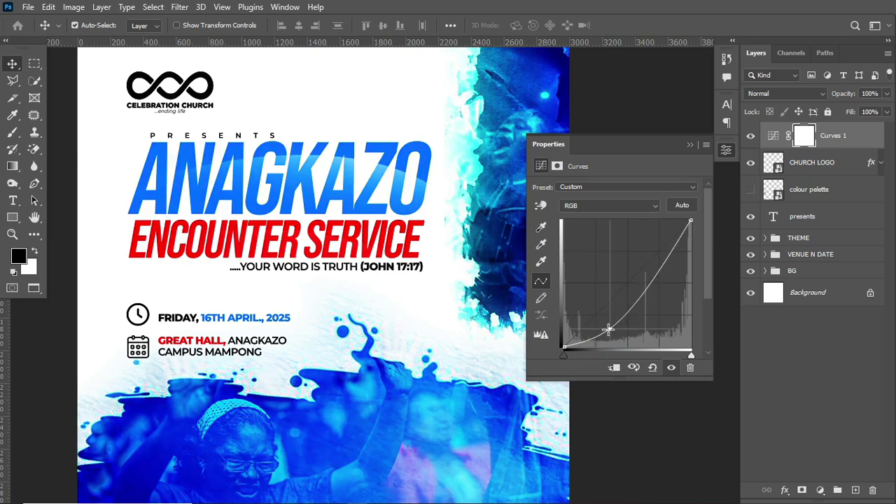
pyautogui.moveTo(693, 222)
pyautogui.mouseDown()
pyautogui.moveTo(656, 221)
pyautogui.moveTo(697, 231)
pyautogui.moveTo(691, 221)
pyautogui.mouseUp()
pyautogui.moveTo(610, 329)
pyautogui.mouseDown()
pyautogui.moveTo(586, 325)
pyautogui.moveTo(597, 328)
pyautogui.mouseUp()
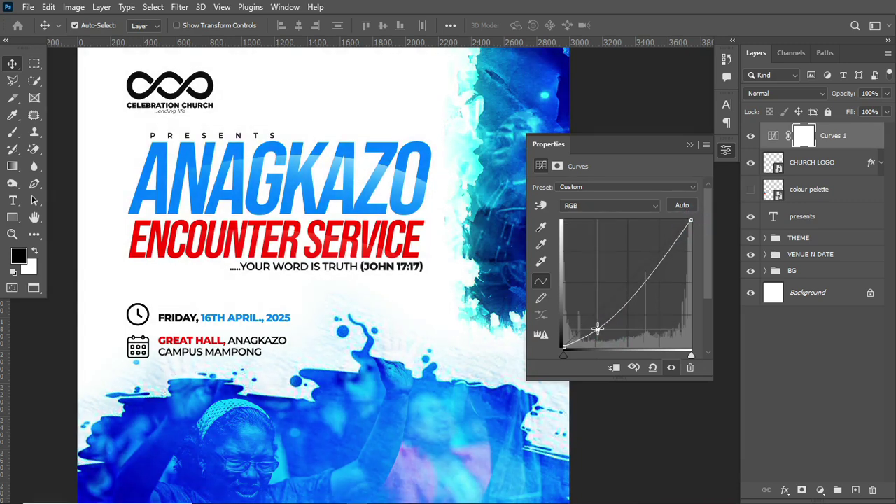
pyautogui.click(689, 146)
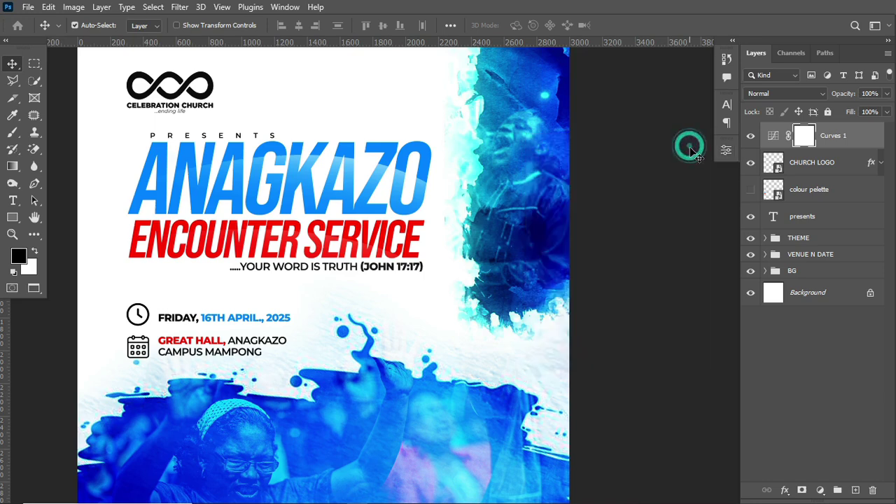
# Paint black on the blue watercolour layer's mask in Group 1 with a 300 px soft brush, removing the faint paper texture around the event details.
pyautogui.click(525, 377)
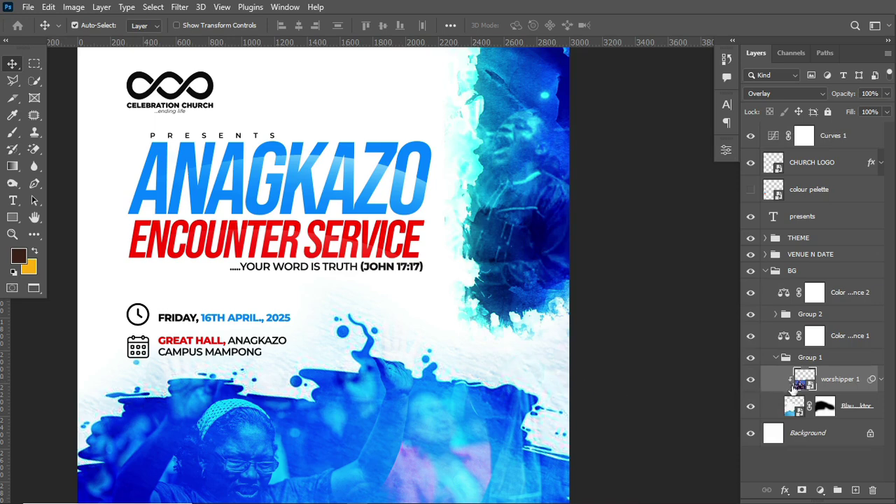
pyautogui.click(820, 409)
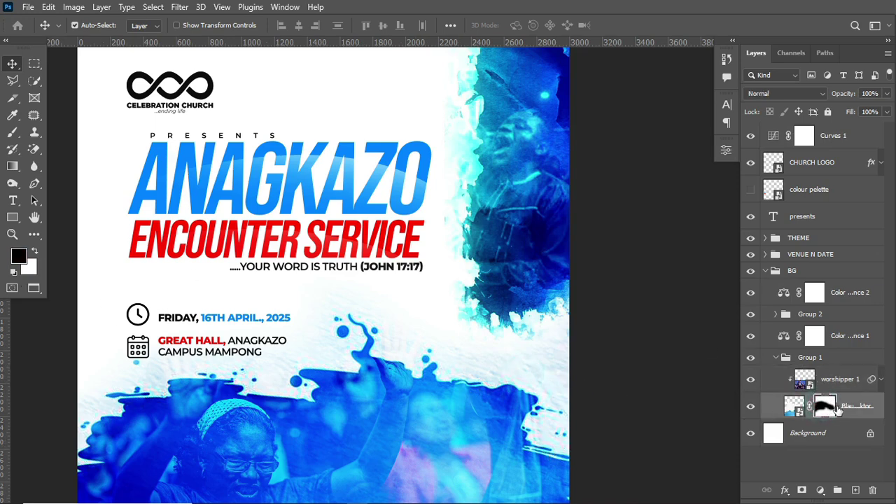
pyautogui.click(750, 407)
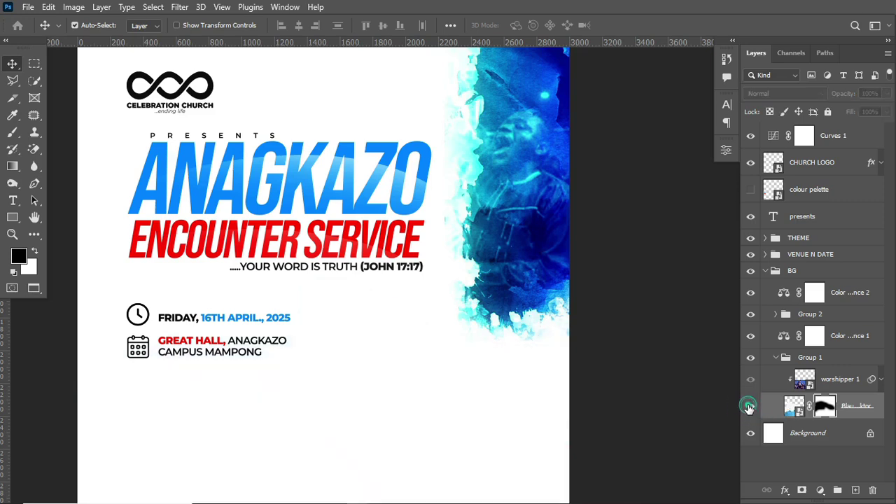
pyautogui.click(750, 407)
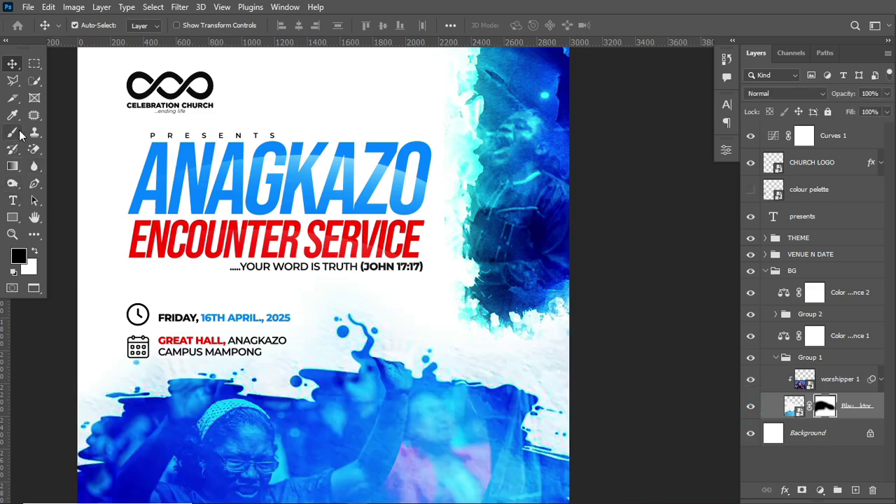
pyautogui.click(13, 133)
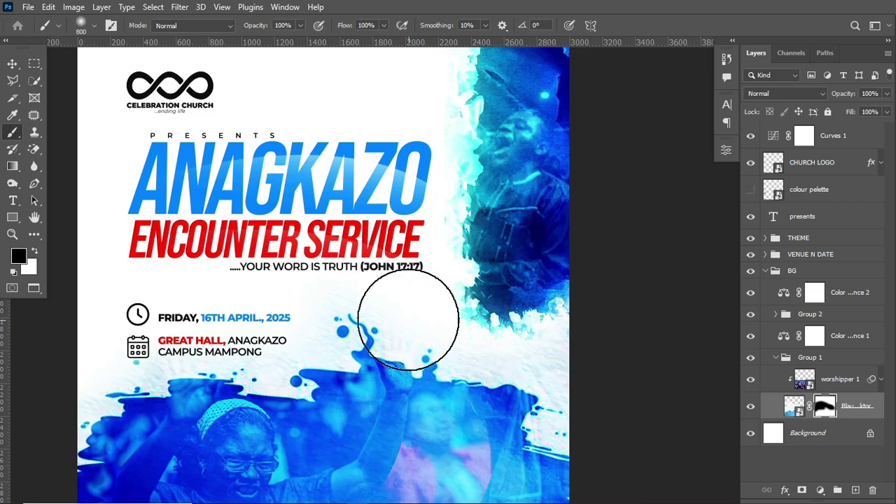
pyautogui.press('[')
pyautogui.press('[')
pyautogui.press('[')
pyautogui.press('[')
pyautogui.press('[')
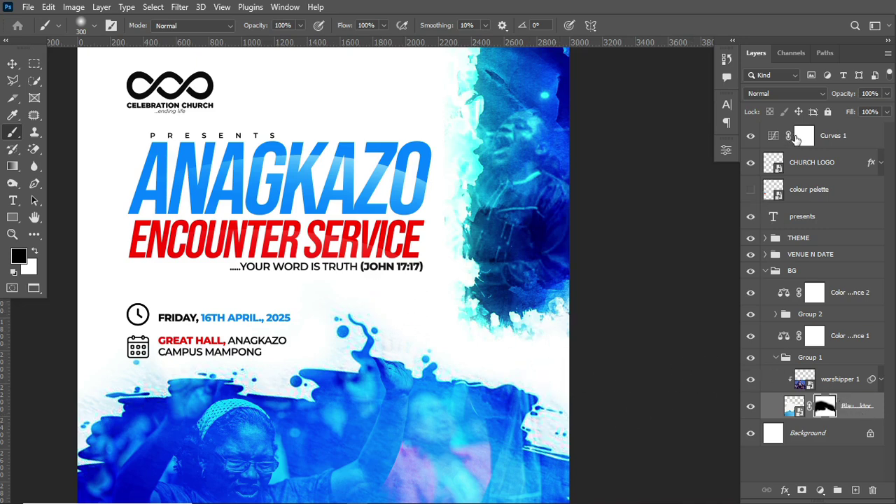
# Select the Curves layer and examine the darkened flyer both as a whole and at closer range.
pyautogui.click(833, 140)
pyautogui.hotkey('ctrl', '-')
pyautogui.press('v')
pyautogui.hotkey('ctrl', '+')
pyautogui.hotkey('ctrl', '-')
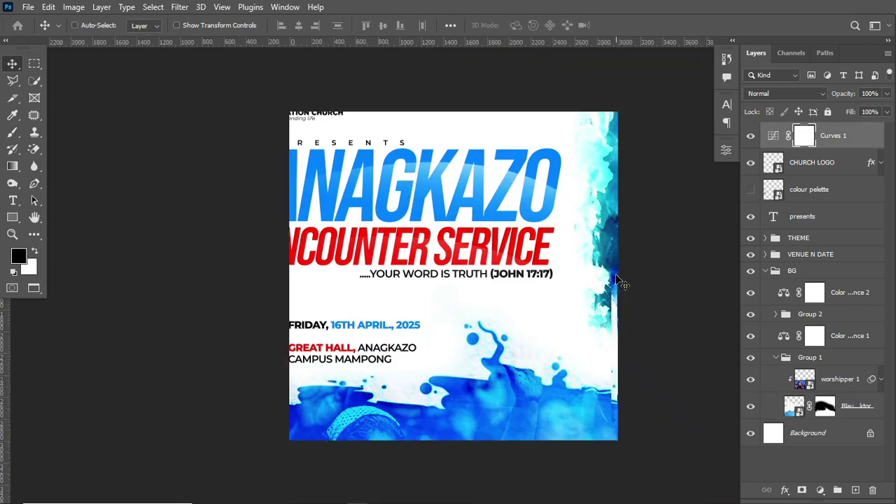
pyautogui.hotkey('ctrl', '+')
pyautogui.hotkey('ctrl', '-')
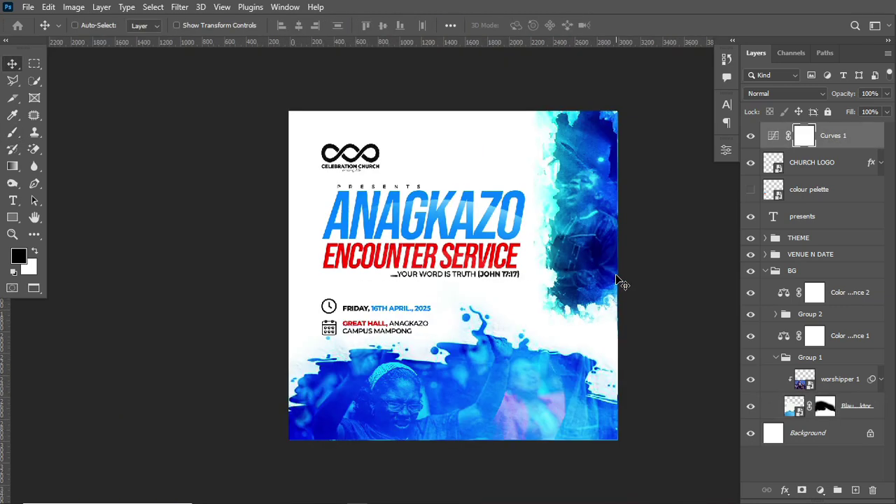
pyautogui.hotkey('ctrl', '+')
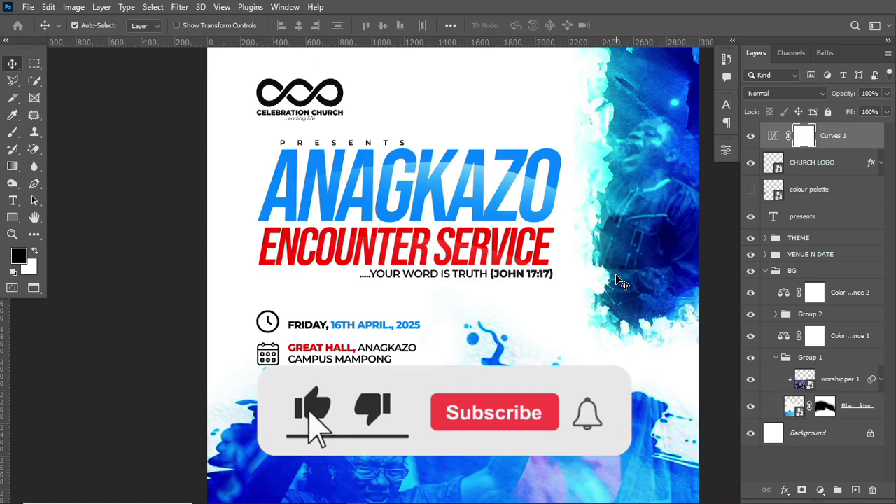